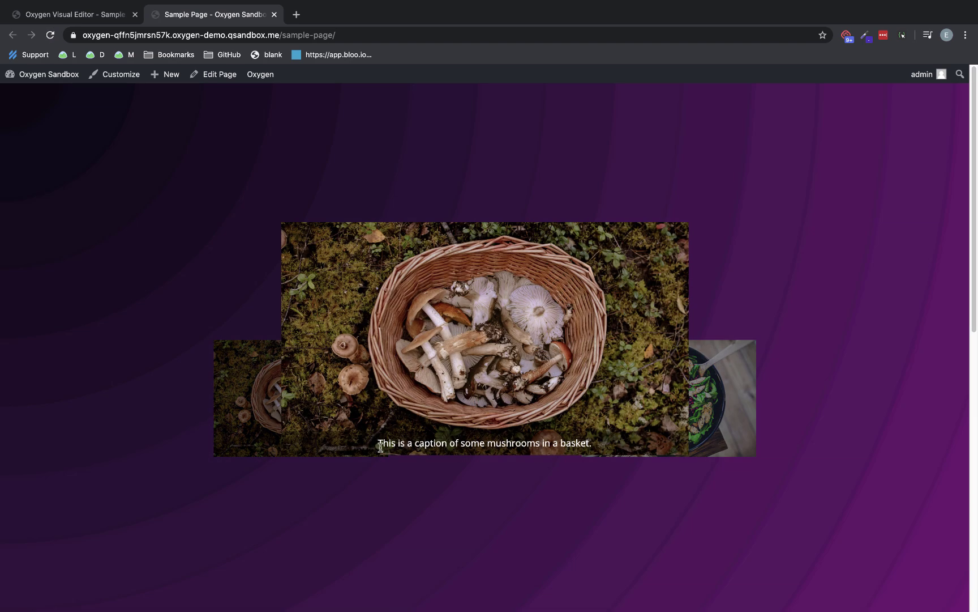
- Test the live lightbox by opening and closing the mushroom, sandwich and salad images
click(873, 393)
click(538, 424)
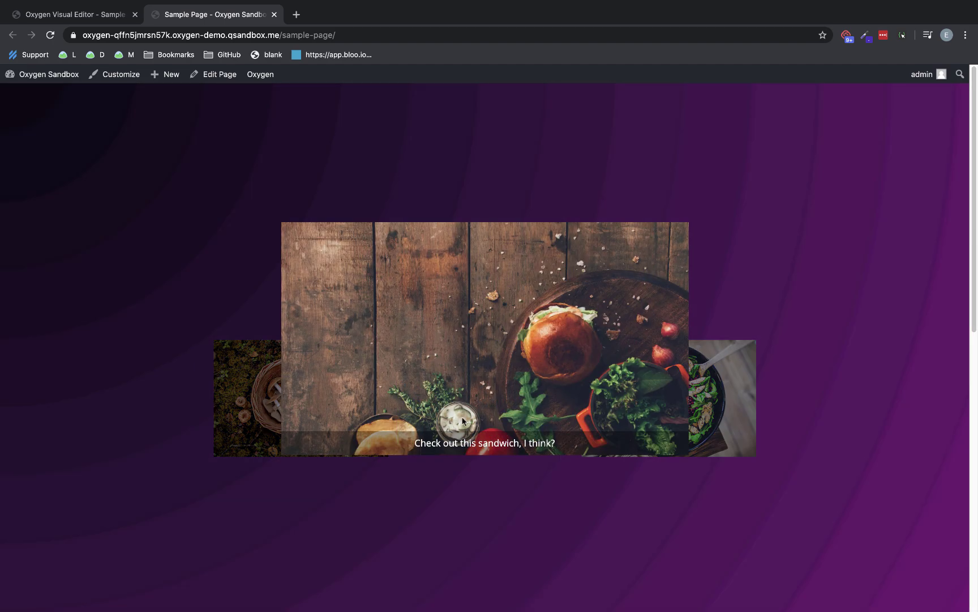
click(842, 398)
click(623, 417)
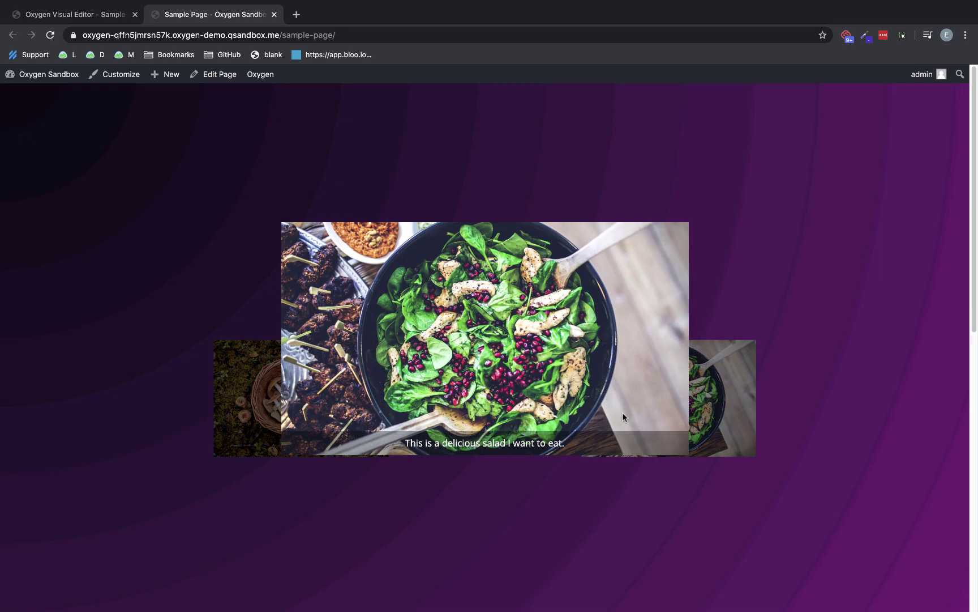
click(854, 338)
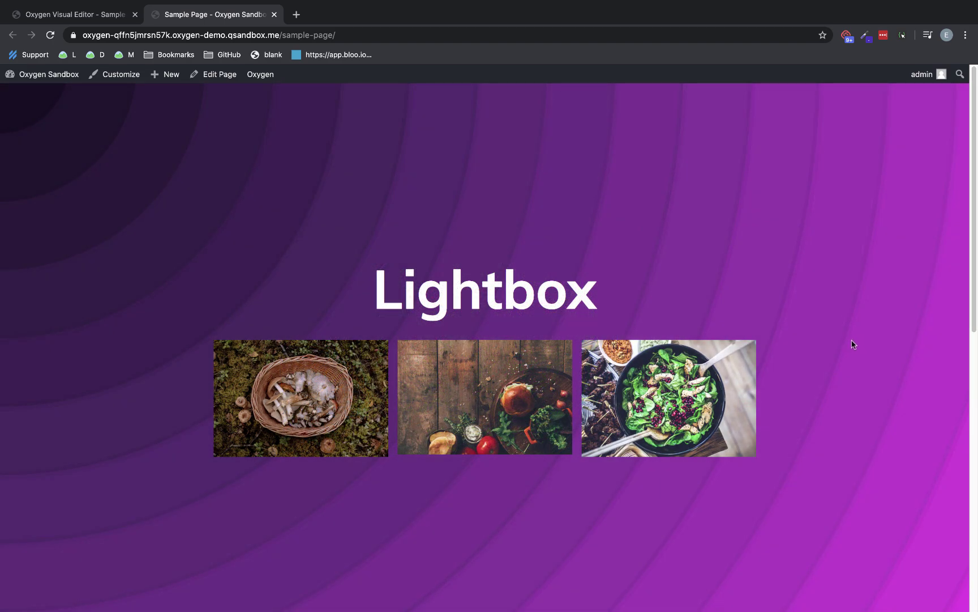
click(702, 411)
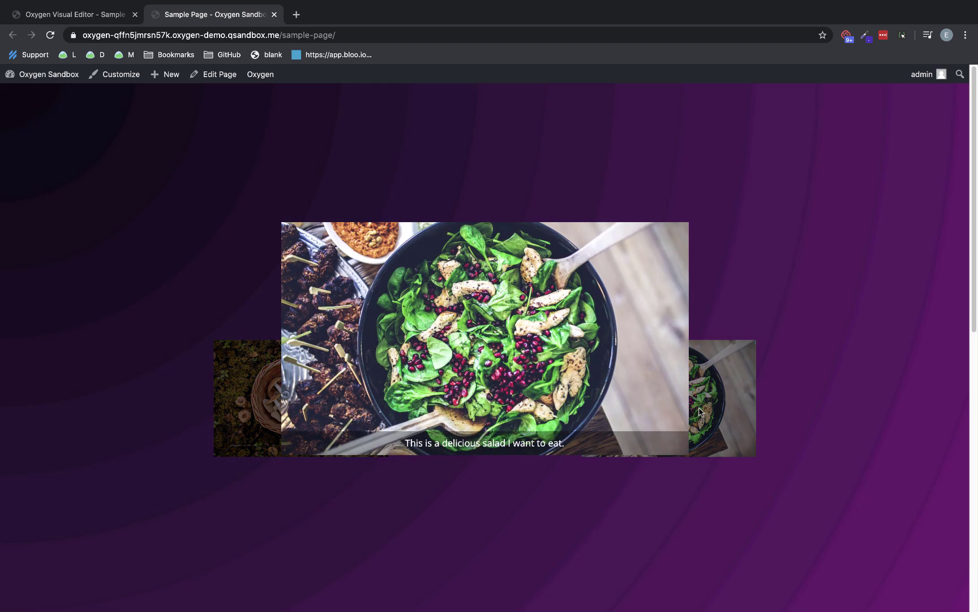
click(790, 279)
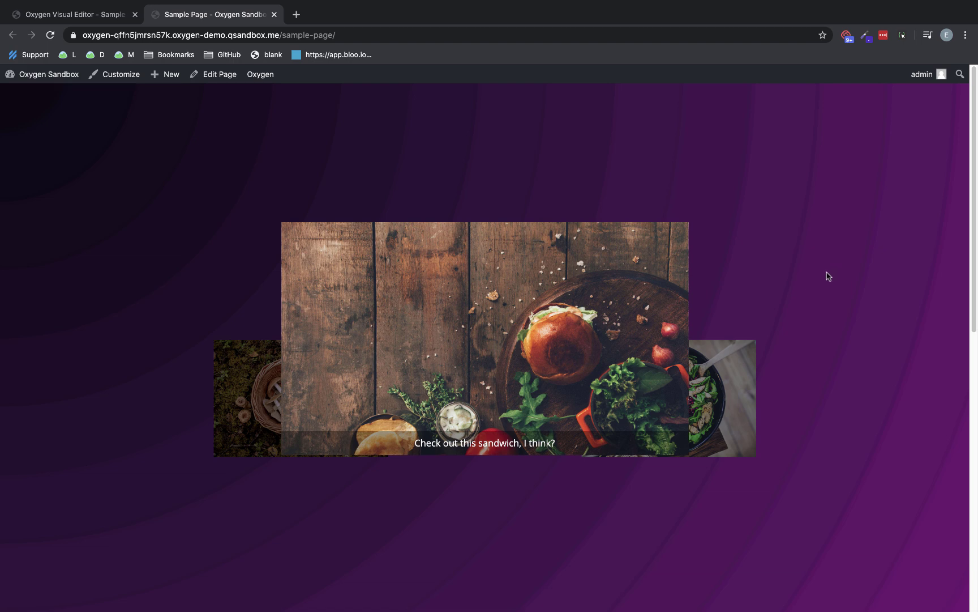
click(827, 277)
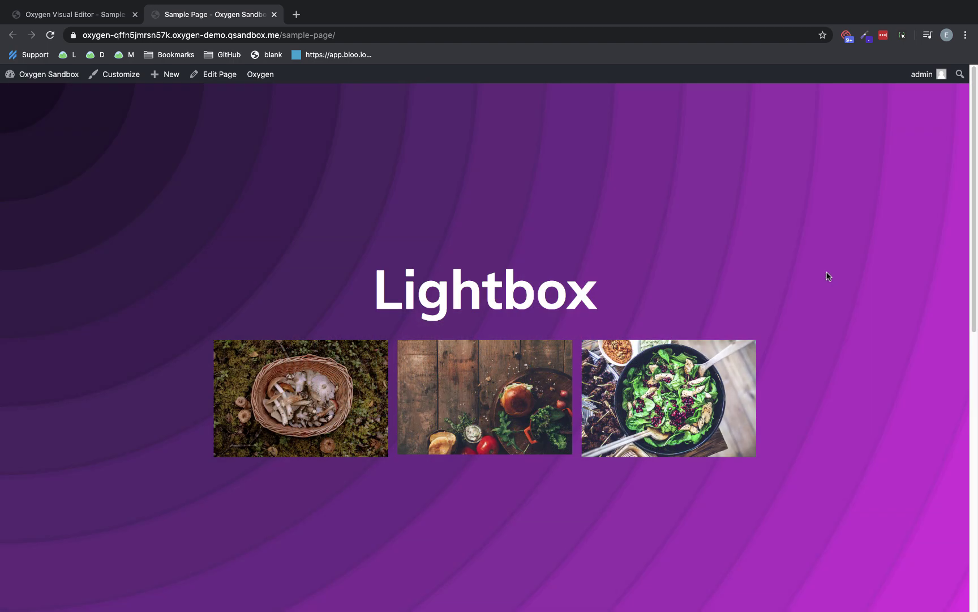
click(283, 396)
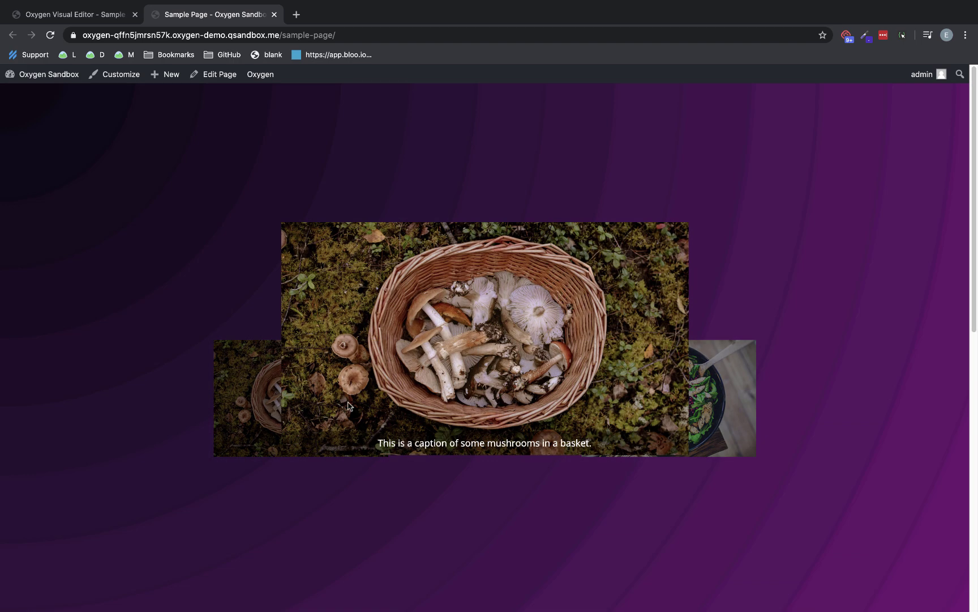
click(787, 309)
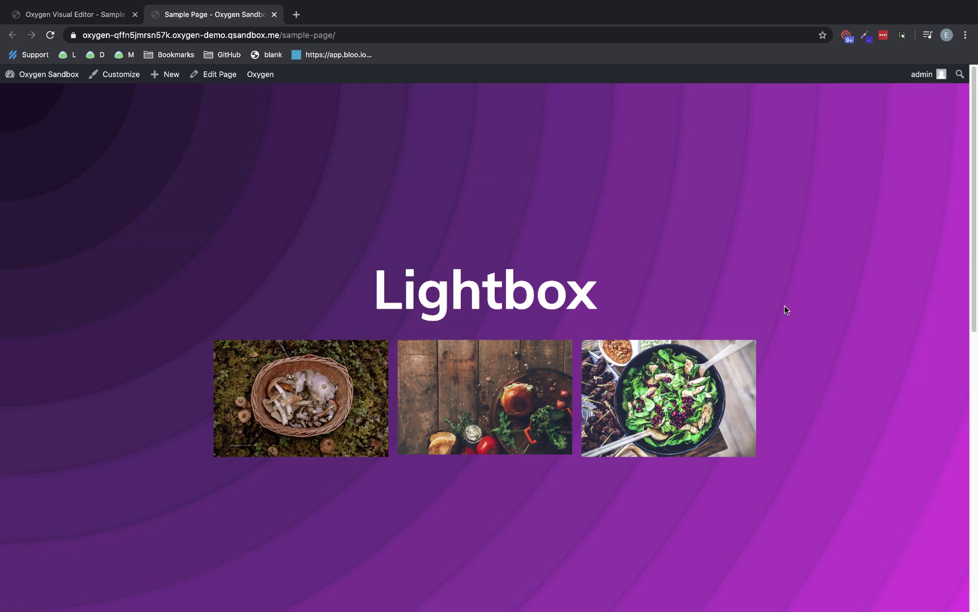
click(736, 360)
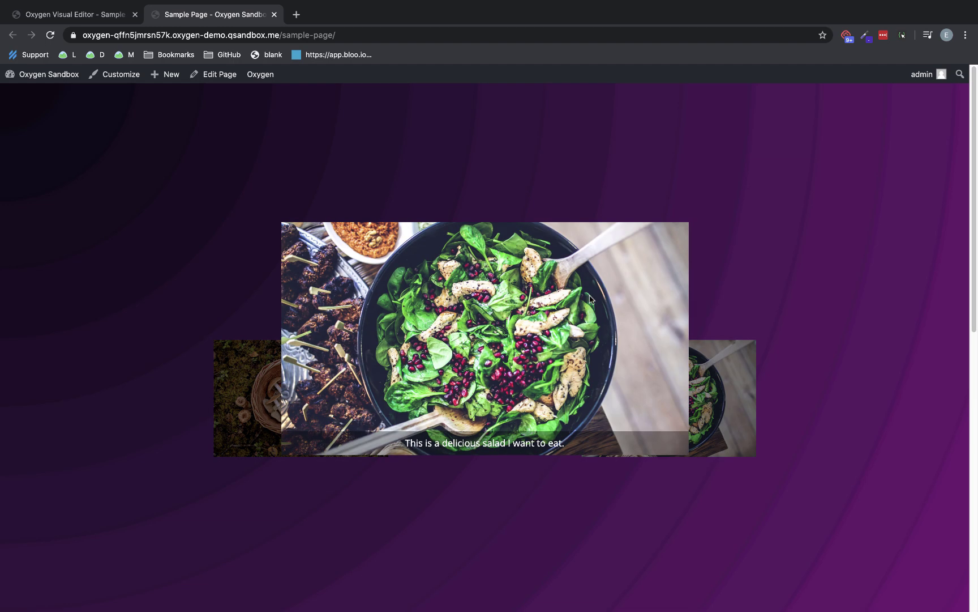
click(815, 334)
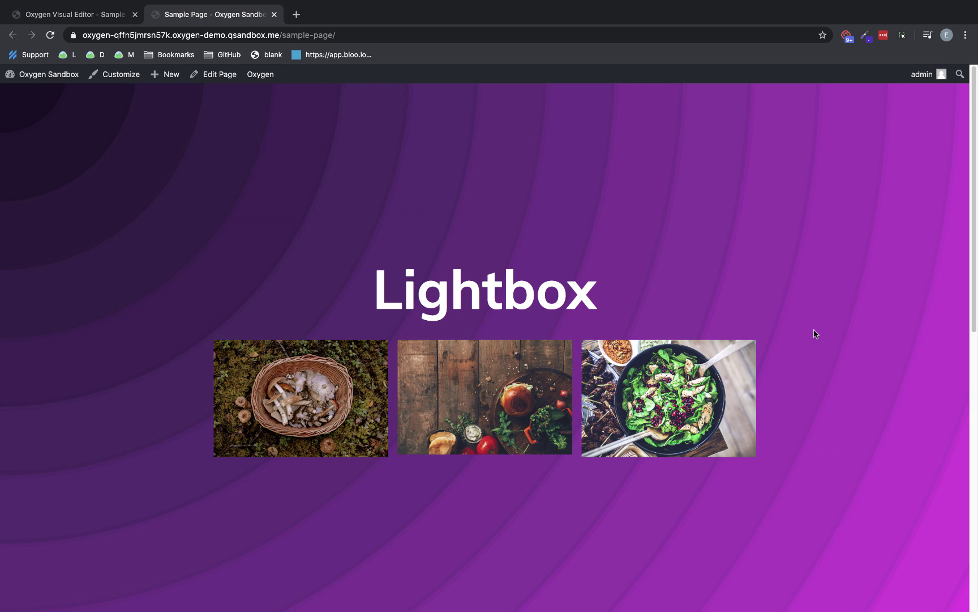
- Close the preview and inspect the Lightbox heading, mushroom image and image container's classes
key(super+w)
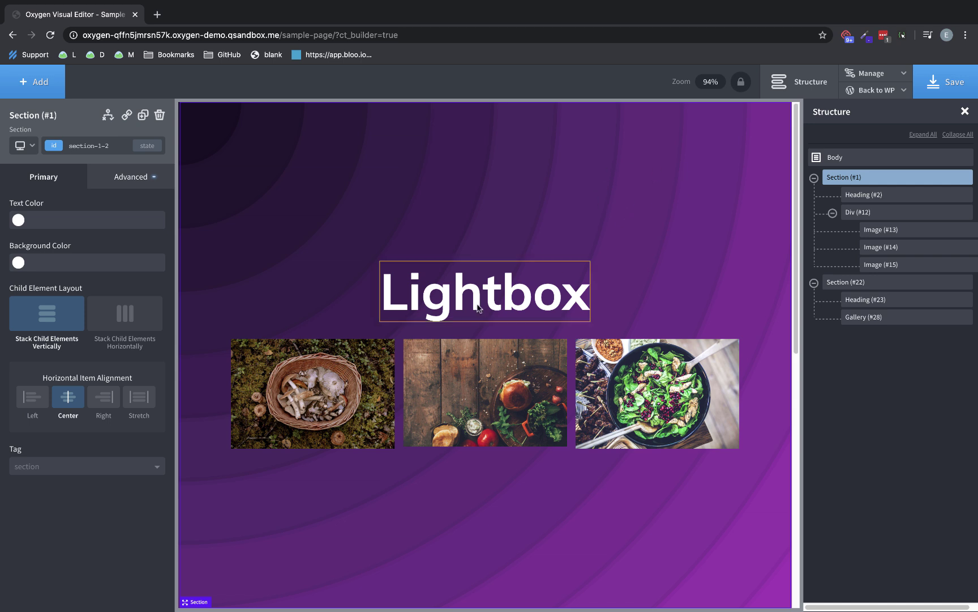
click(508, 306)
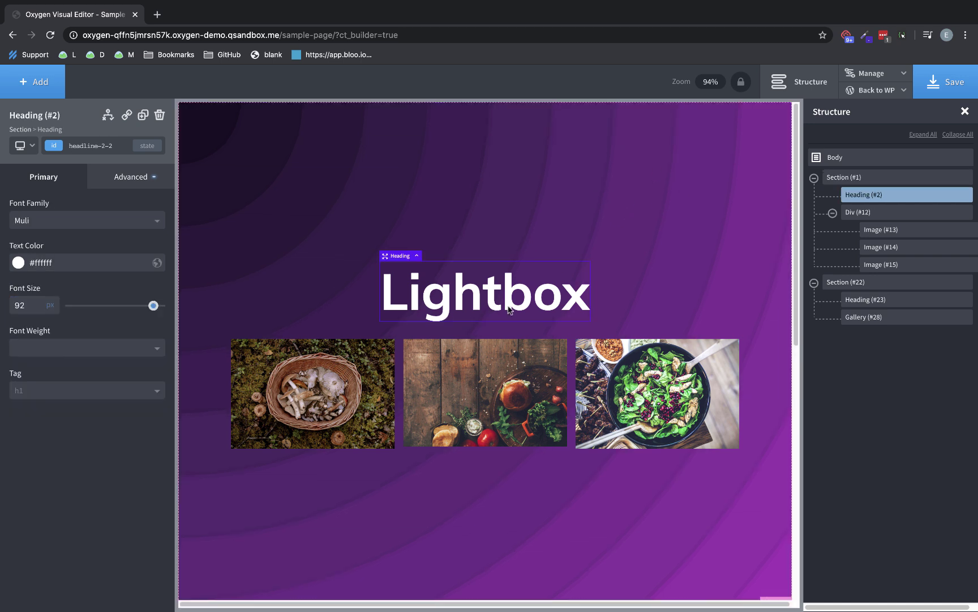
click(373, 386)
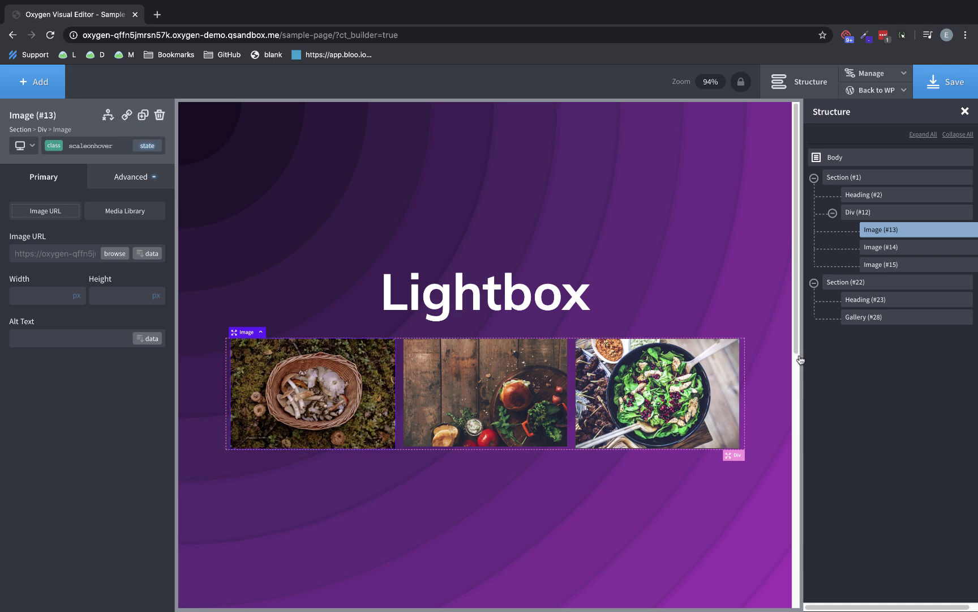
click(907, 215)
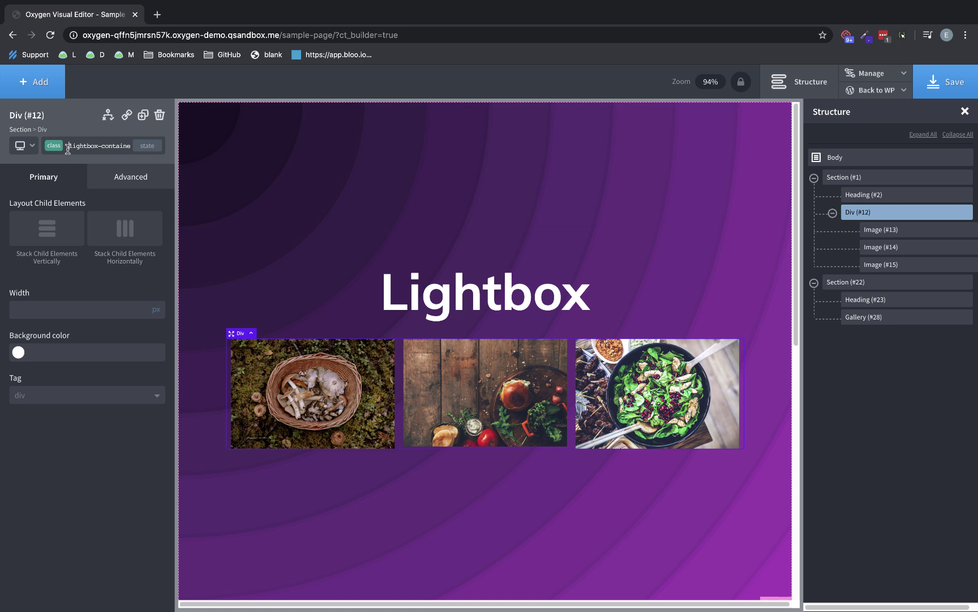
click(101, 149)
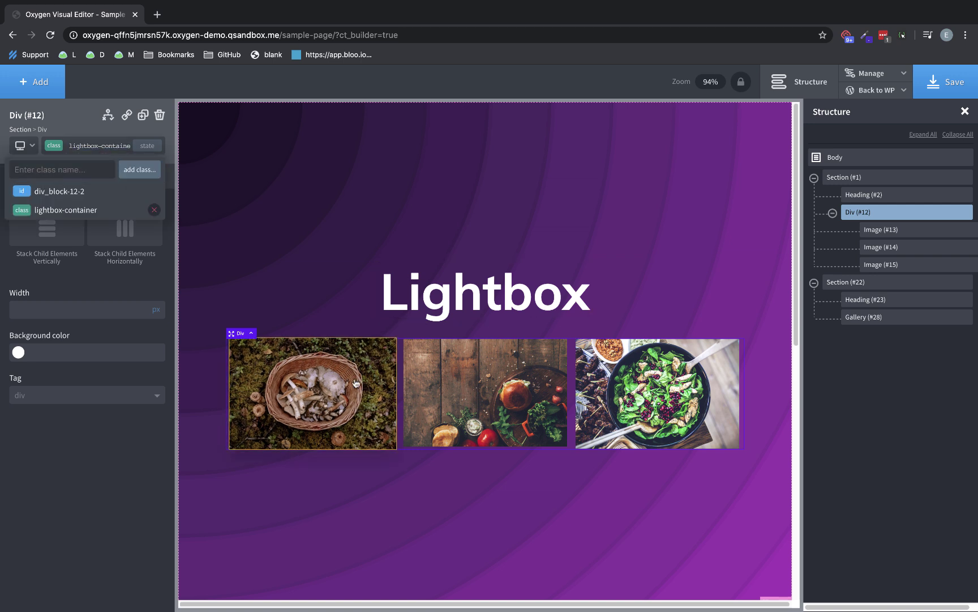
click(874, 233)
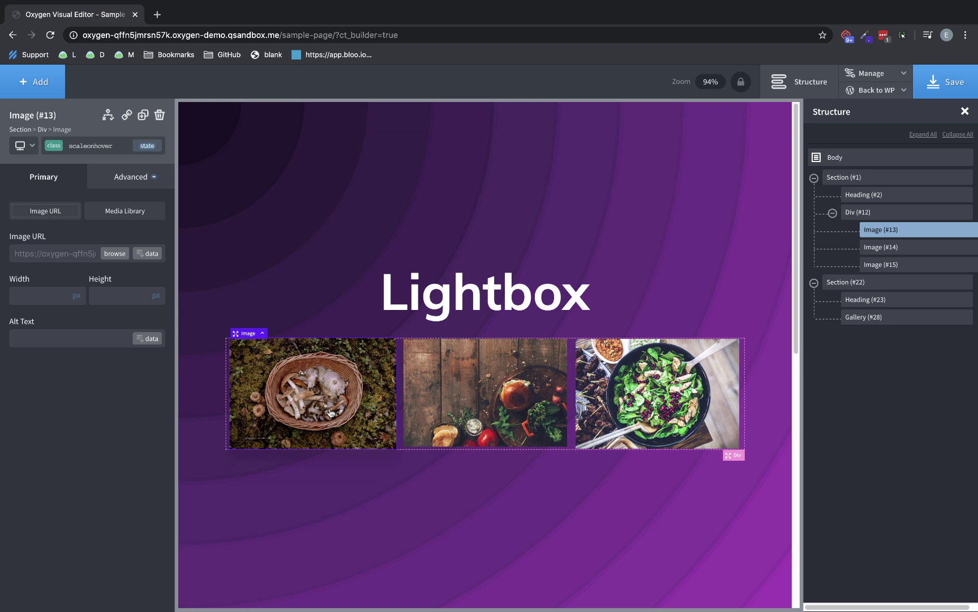
- Search the element list for 'modal' and insert a Modal component below the Lightbox section
click(55, 86)
text(modal)
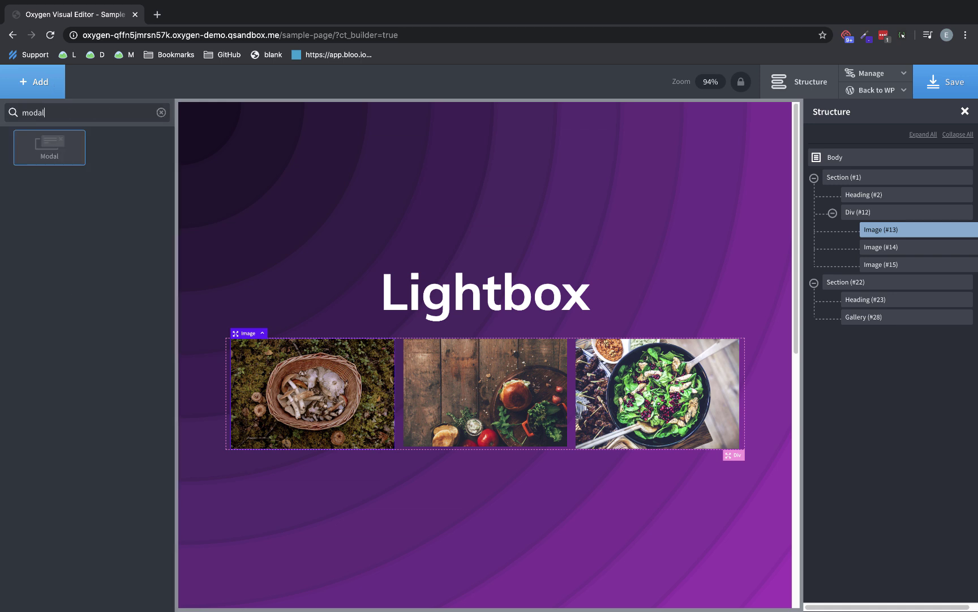
click(36, 140)
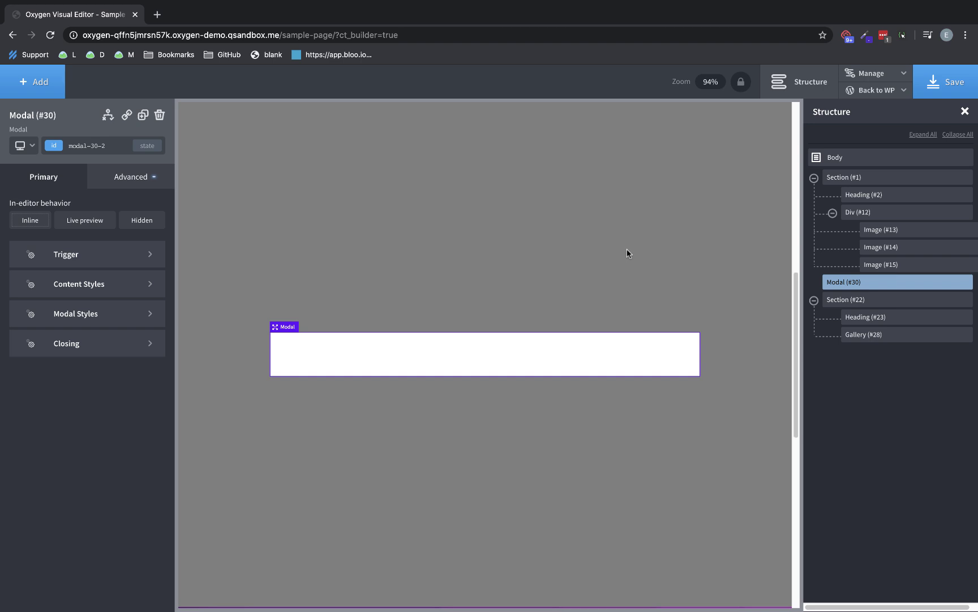
- Apply the lightbox-popup class to the modal and set its position to centre
click(99, 146)
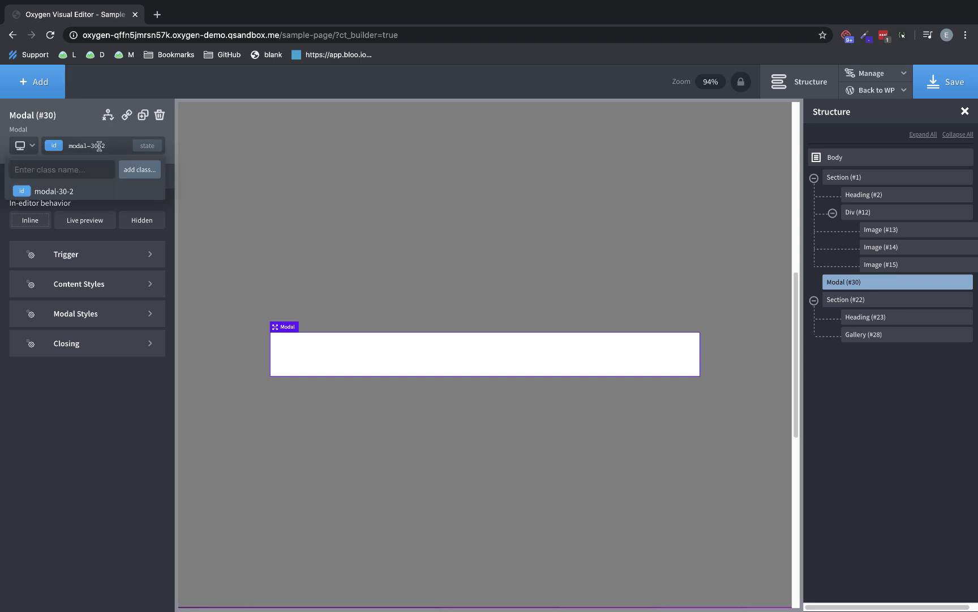
text(lightbox-popup)
click(136, 167)
click(112, 312)
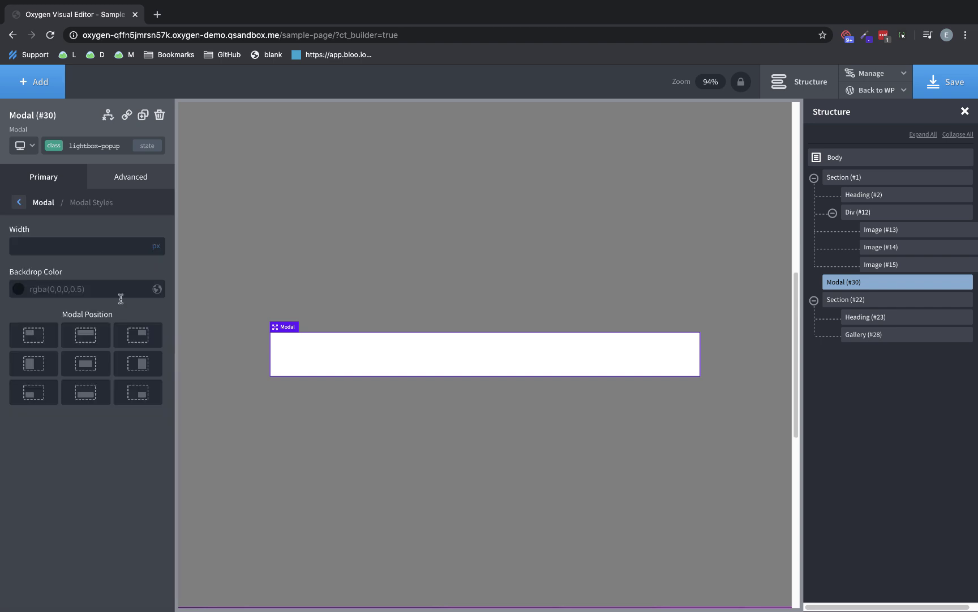
click(90, 365)
- Switch the modal's width unit to pixels and clear the existing width value
click(70, 245)
text(400)
key(BackSpace)
key(BackSpace)
key(BackSpace)
click(59, 149)
click(57, 193)
double_click(57, 245)
click(157, 245)
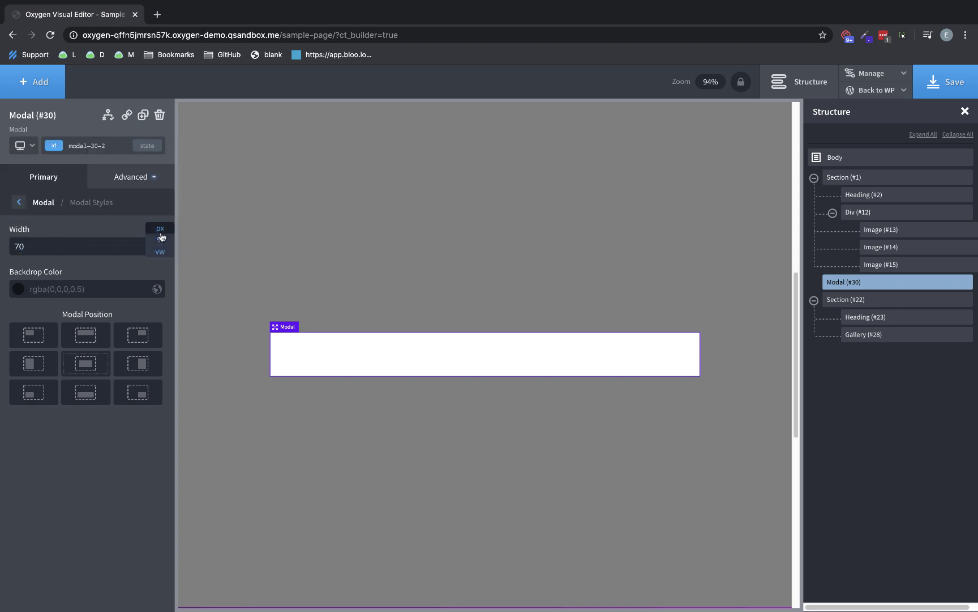
click(160, 228)
drag(92, 247, 3, 246)
key(BackSpace)
- Set the lightbox-popup class width to 700px
click(56, 149)
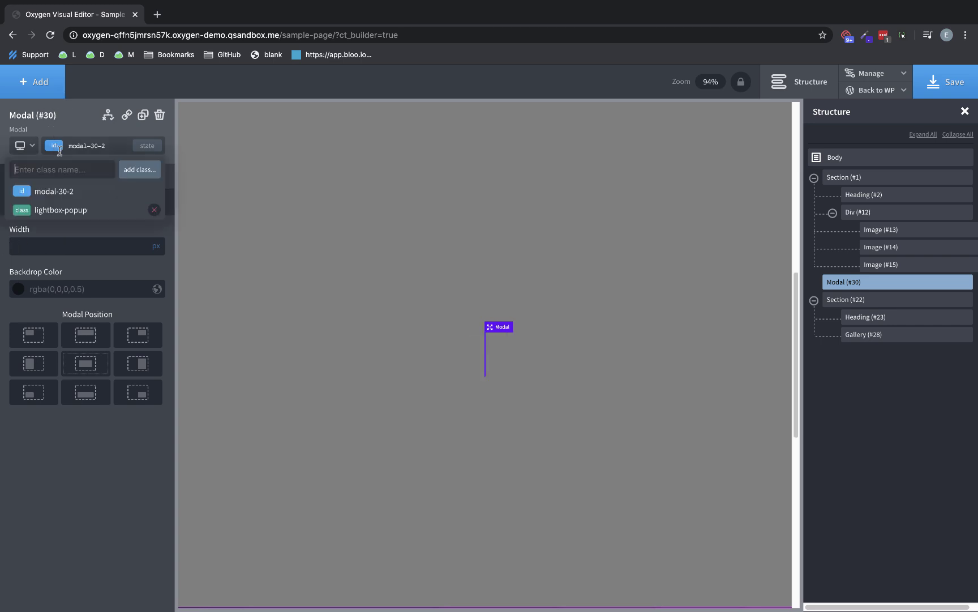
click(56, 217)
click(48, 248)
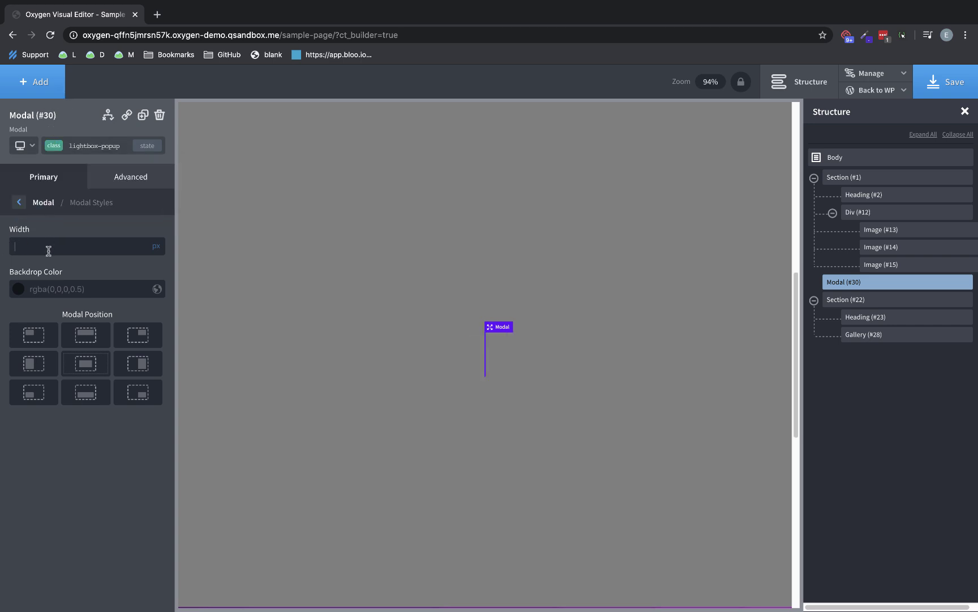
text(400)
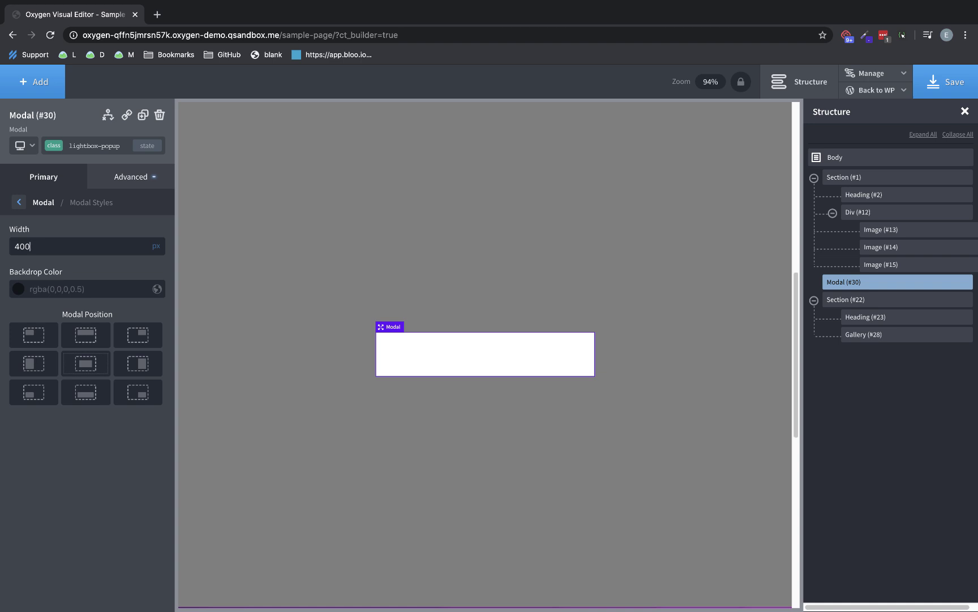
drag(48, 247, 12, 247)
key(BackSpace)
key(BackSpace)
text(700)
key(BackSpace)
key(BackSpace)
key(BackSpace)
key(BackSpace)
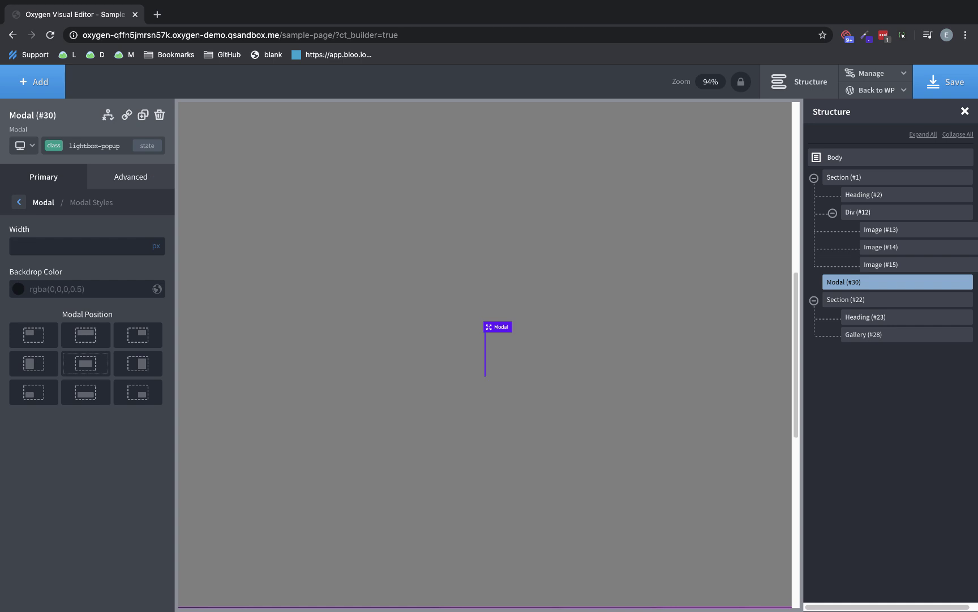
text(700)
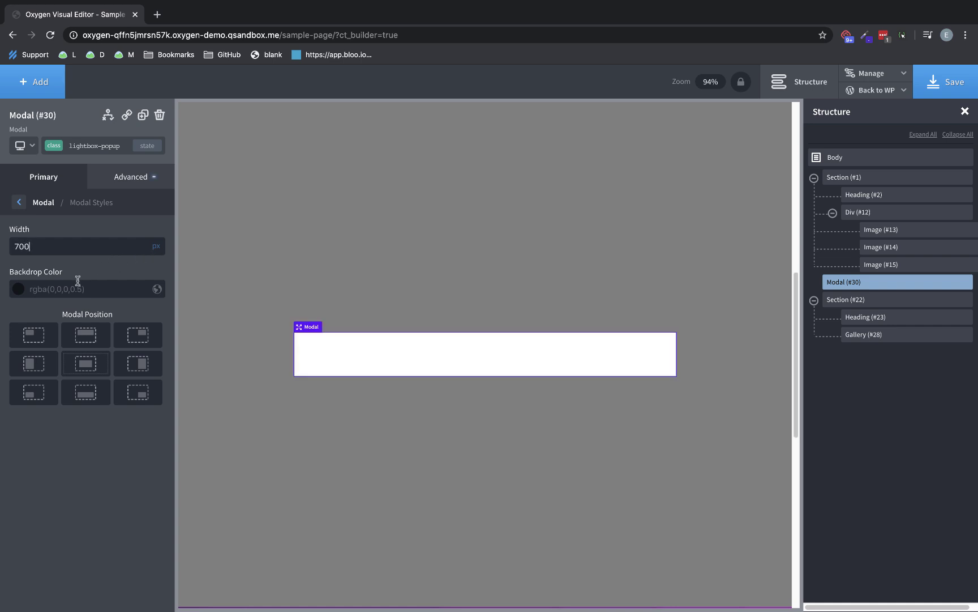
- Set the modal's height to 400px under Advanced > Size & Spacing
click(141, 178)
click(103, 242)
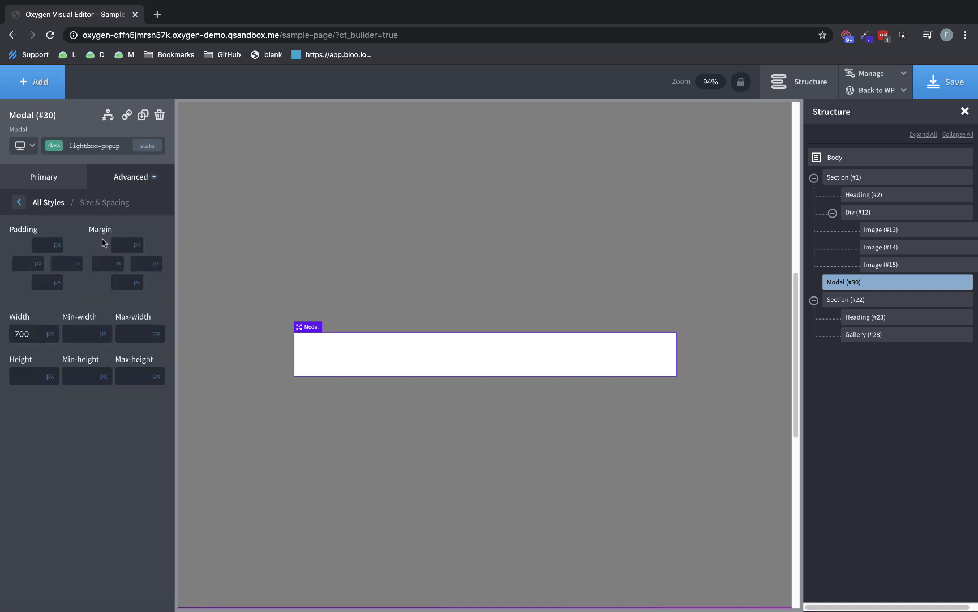
click(33, 376)
text(400)
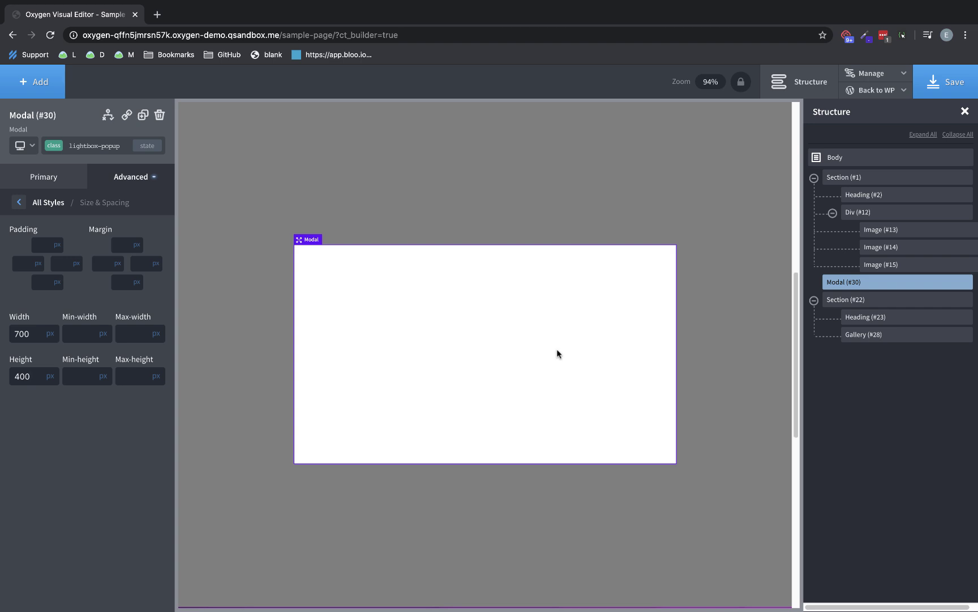
- Set the modal background size to cover, positioned 50% left and 50% top
click(136, 180)
click(122, 218)
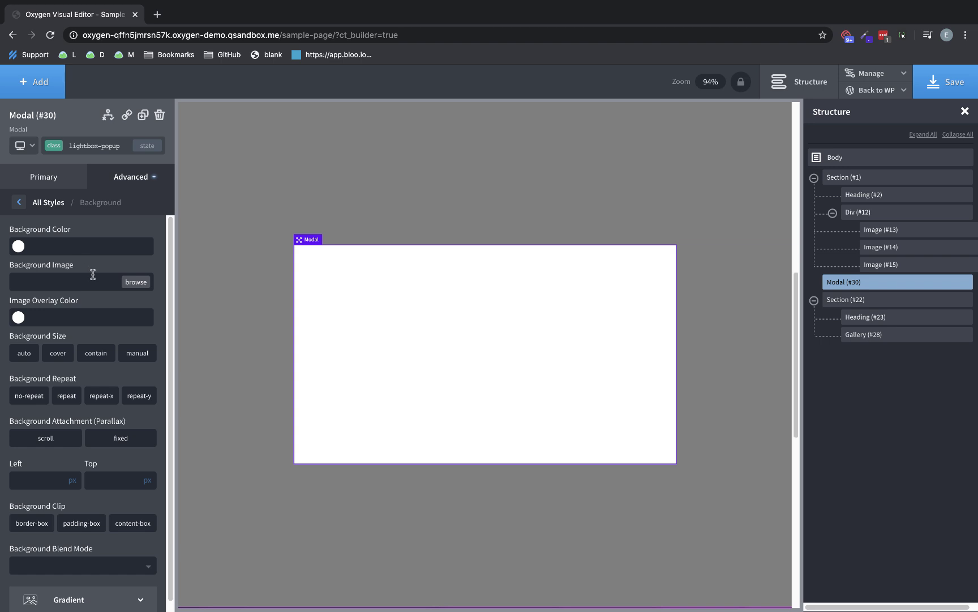
click(58, 356)
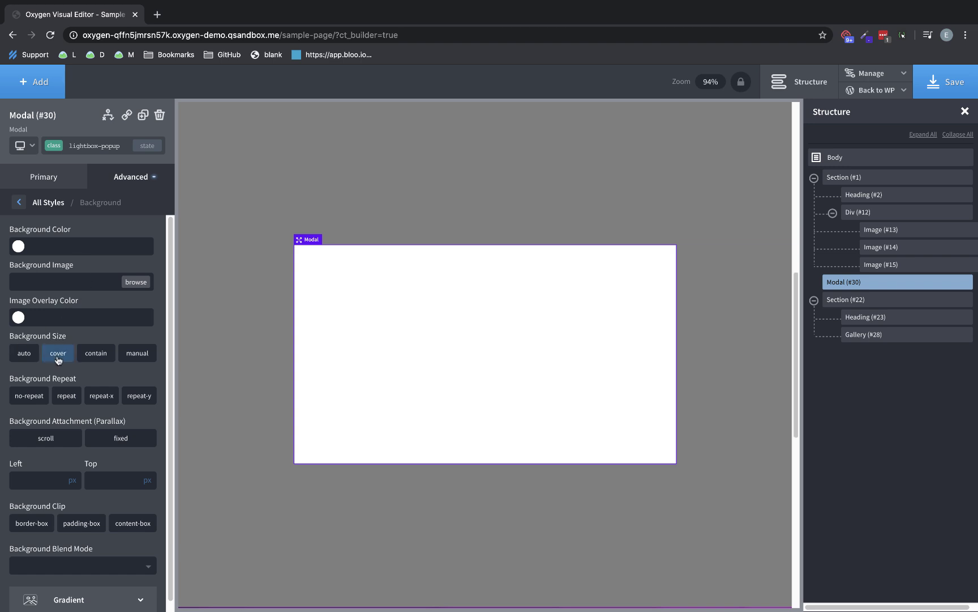
click(71, 481)
text(50)
click(137, 478)
text(50)
- Choose the carrots and fresh vegetables photo as the modal's background image
click(135, 282)
click(64, 221)
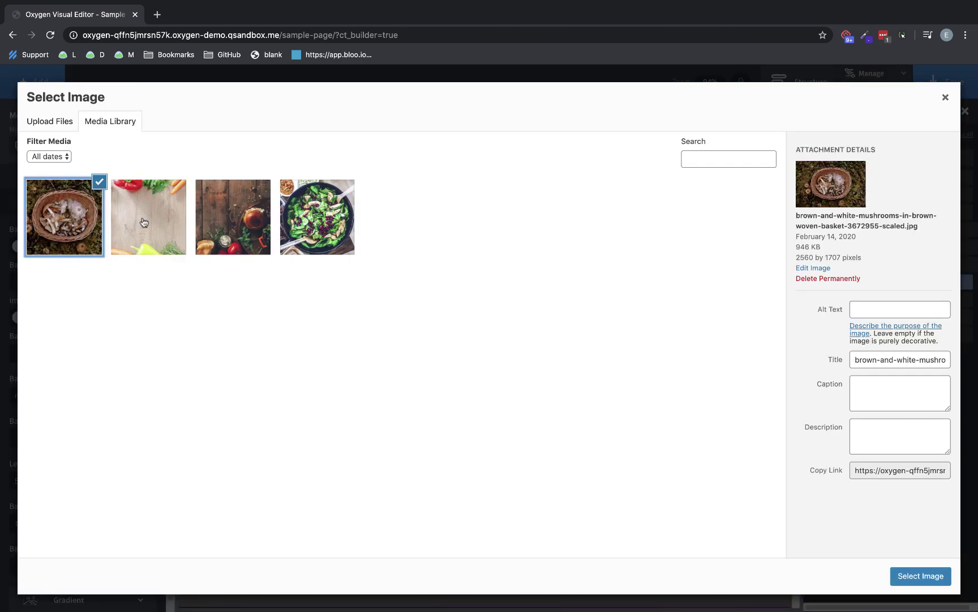
click(141, 222)
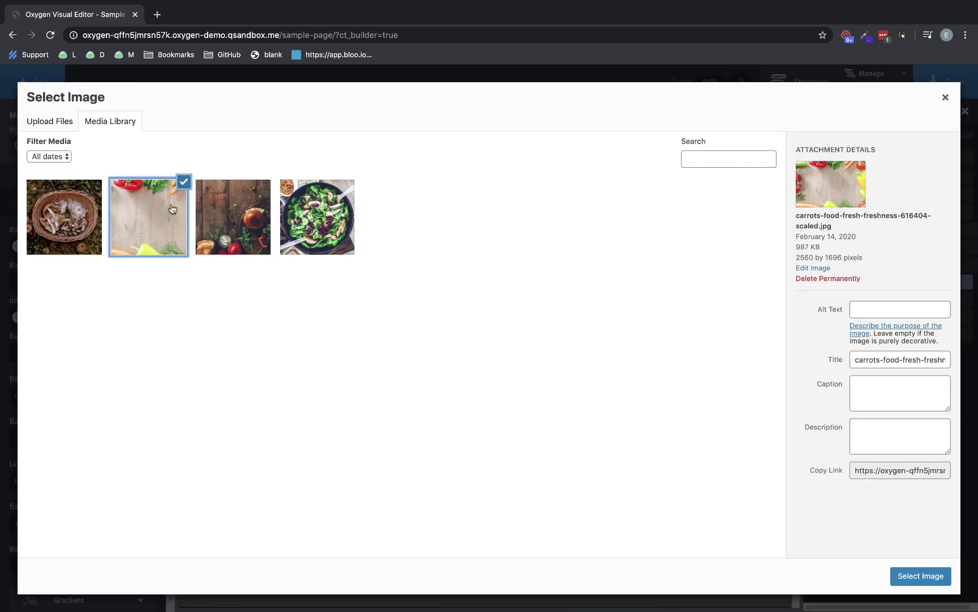
click(933, 576)
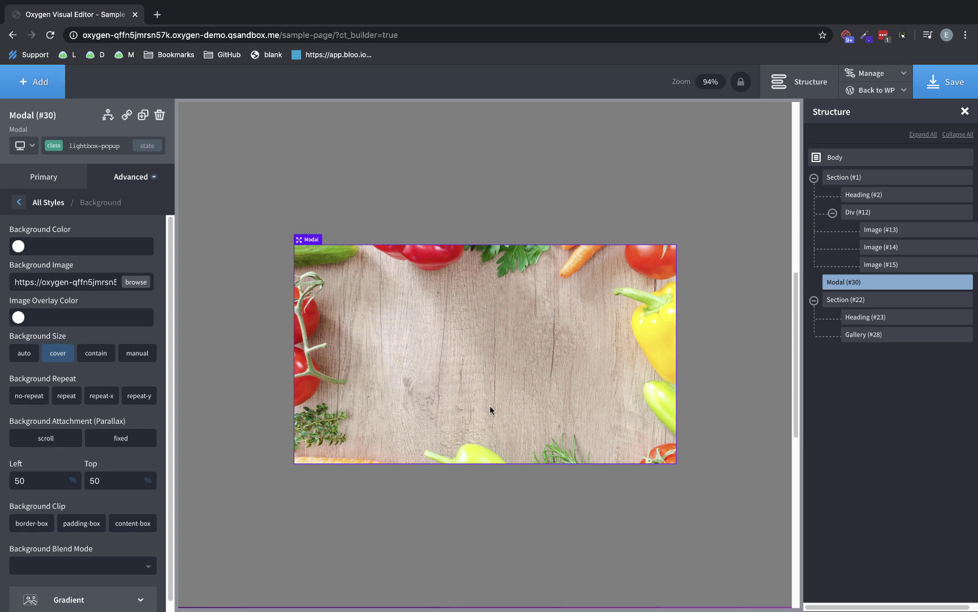
- Add a Text block inside the modal and make its text white
click(38, 82)
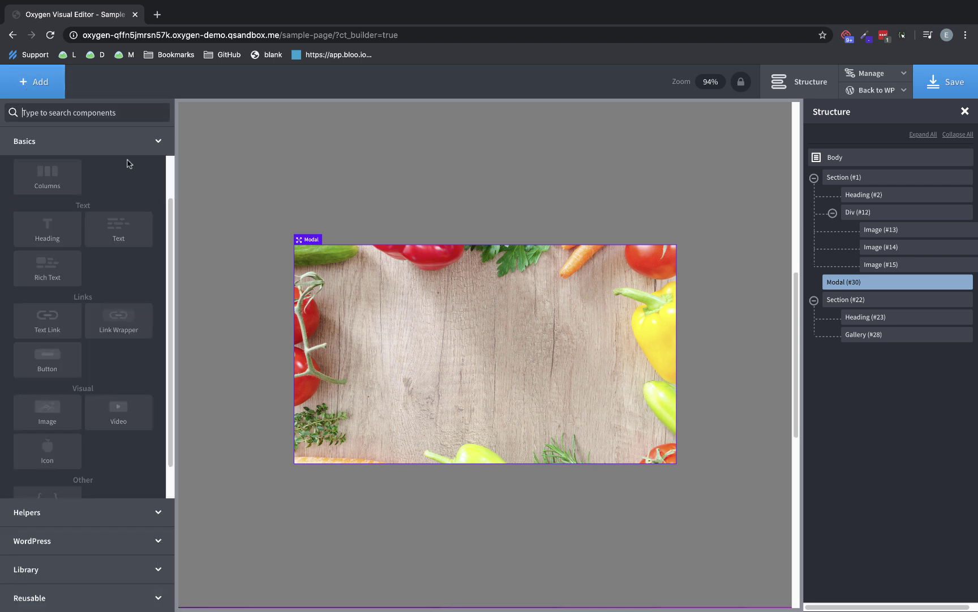
click(125, 240)
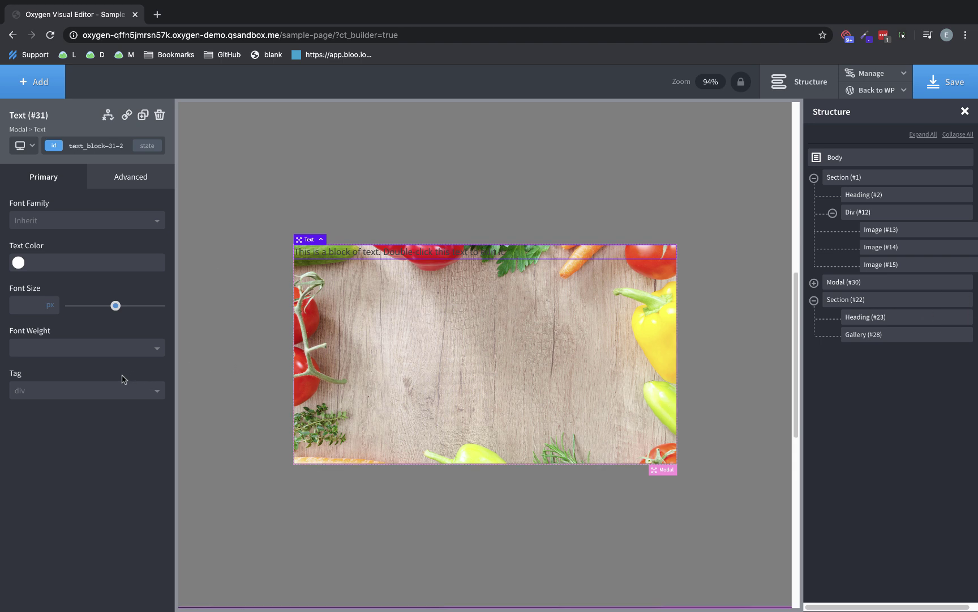
click(18, 263)
click(17, 279)
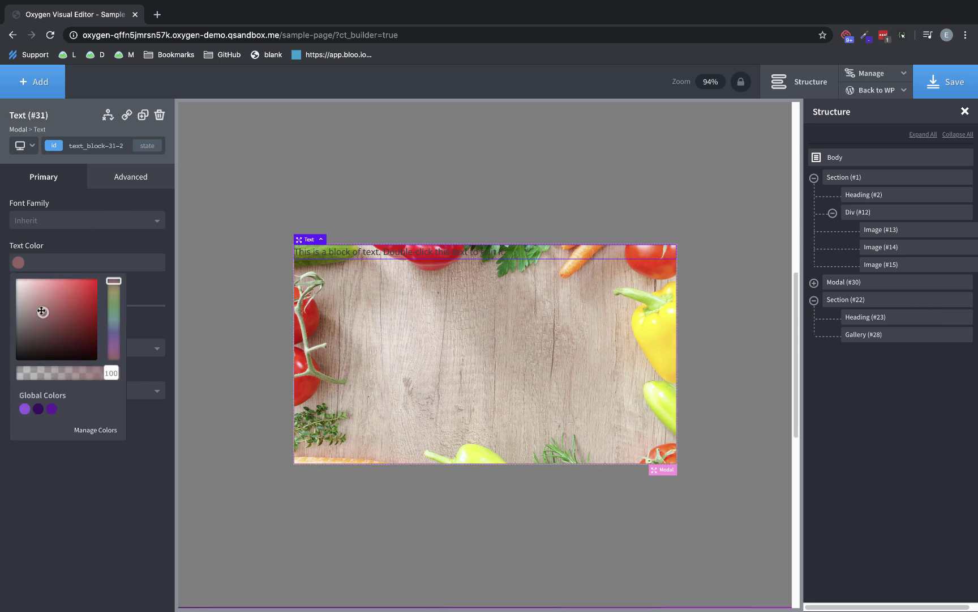
- Give the caption a translucent black background colour
click(123, 196)
click(74, 211)
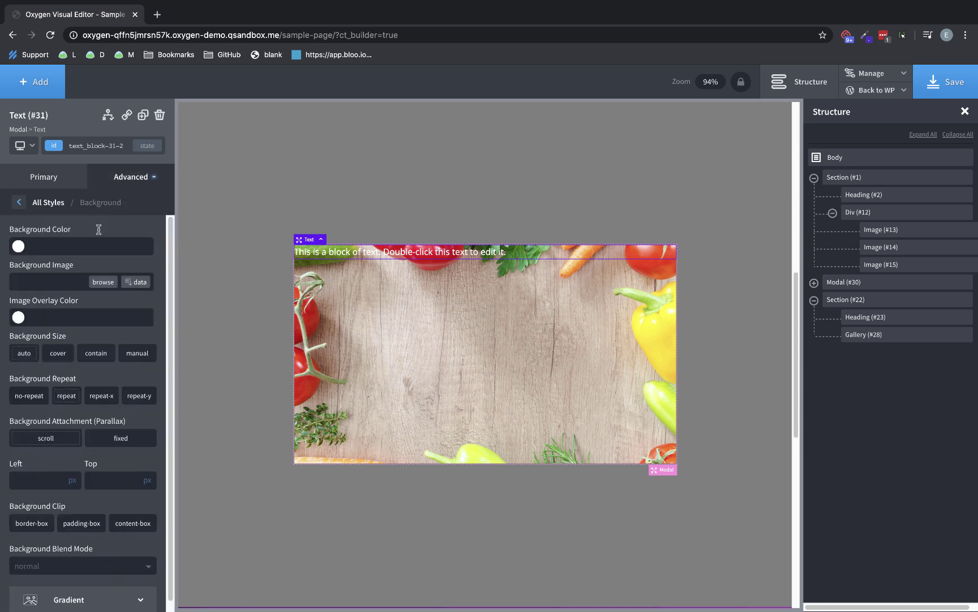
click(18, 246)
drag(75, 319, 16, 355)
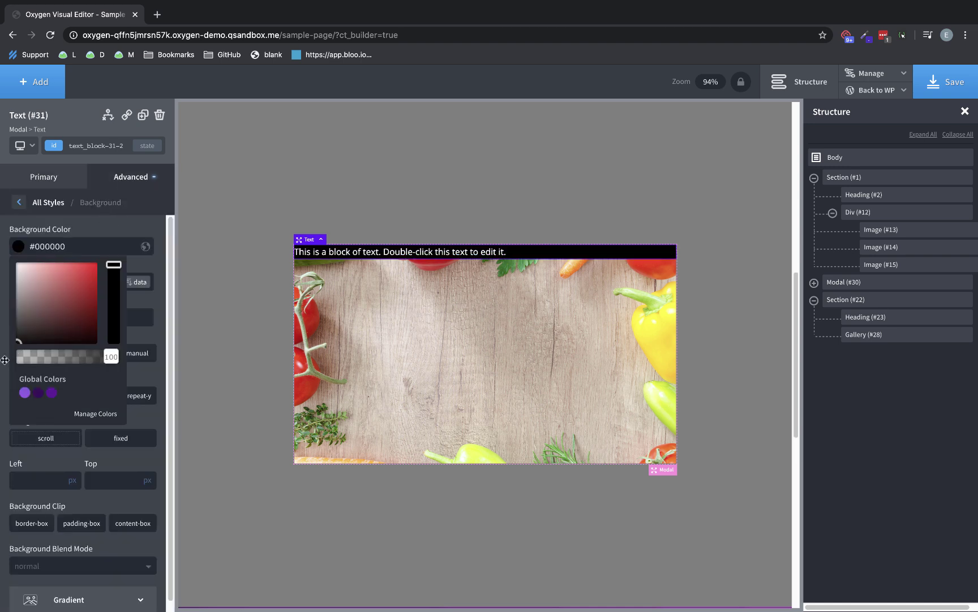
click(5, 357)
click(20, 249)
drag(111, 356, 55, 360)
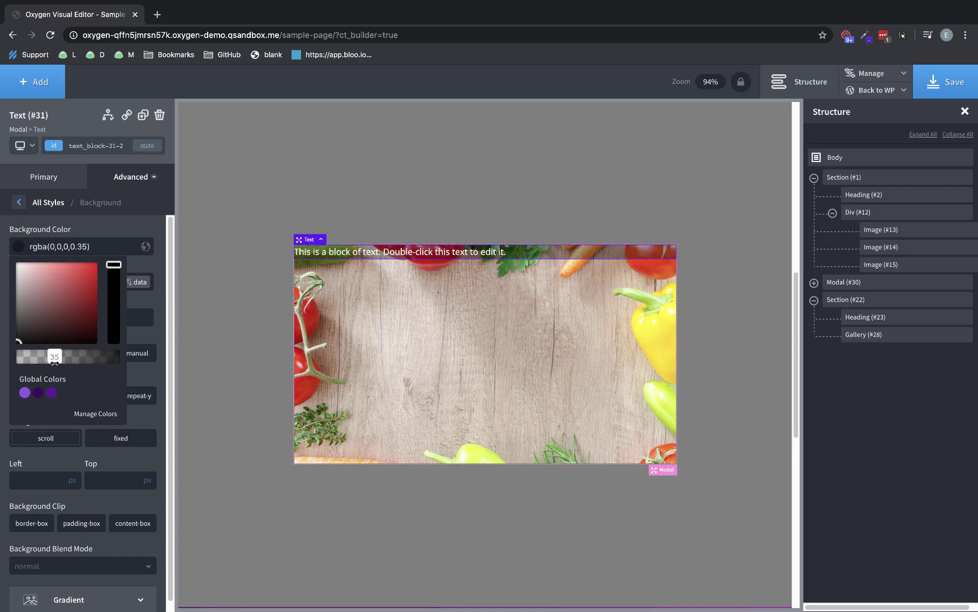
- Set the modal's content to stack vertically, aligned bottom and centred
click(395, 364)
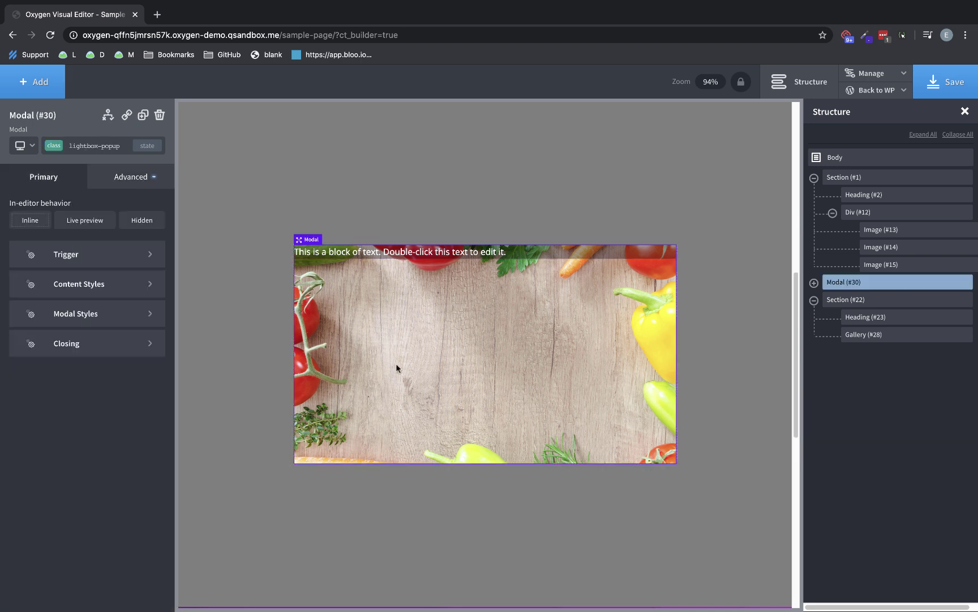
click(85, 291)
click(62, 265)
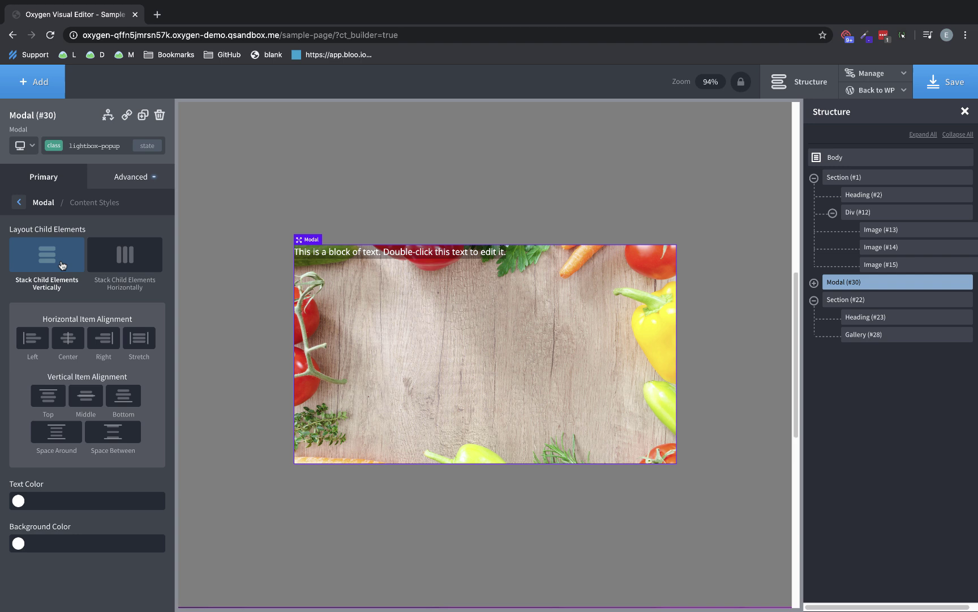
click(127, 402)
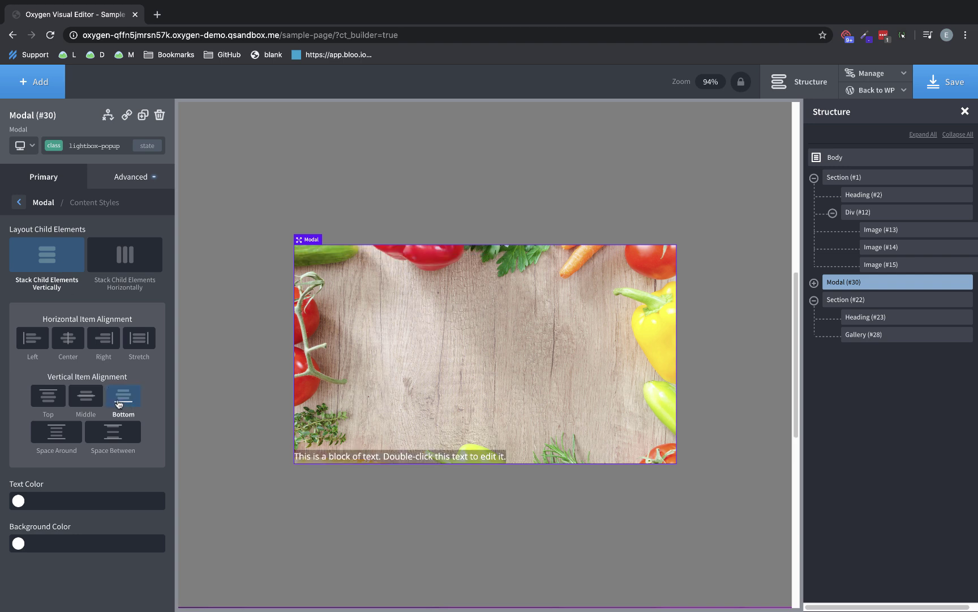
click(68, 339)
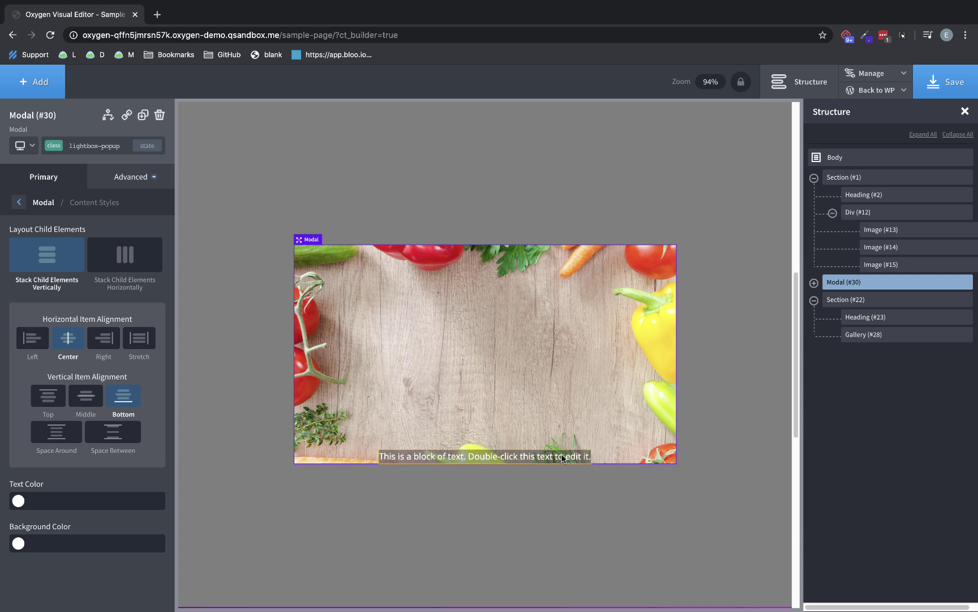
- Set the Text #31 caption's padding to 8px on all sides and width to 100%
click(492, 453)
click(124, 182)
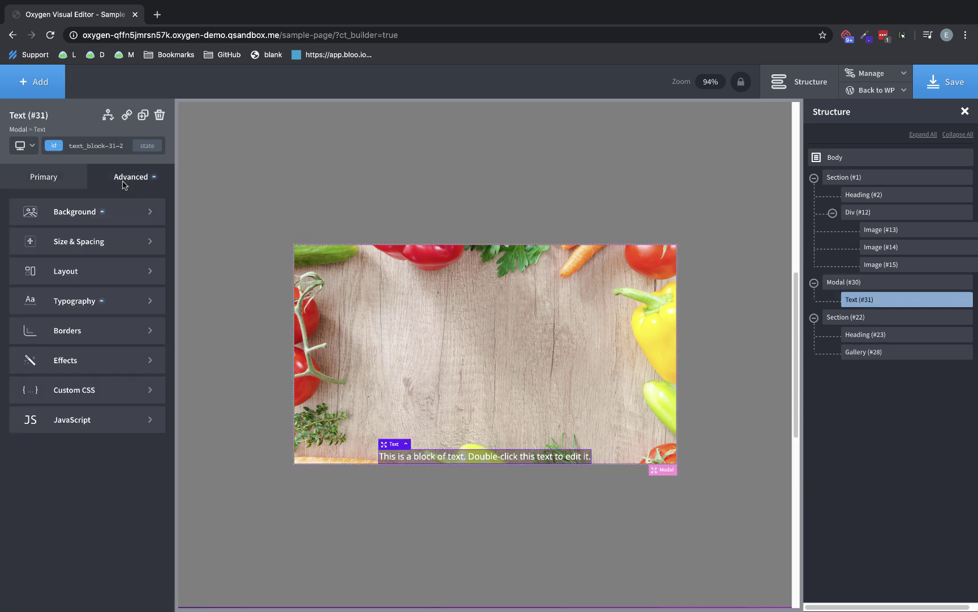
click(103, 253)
click(44, 248)
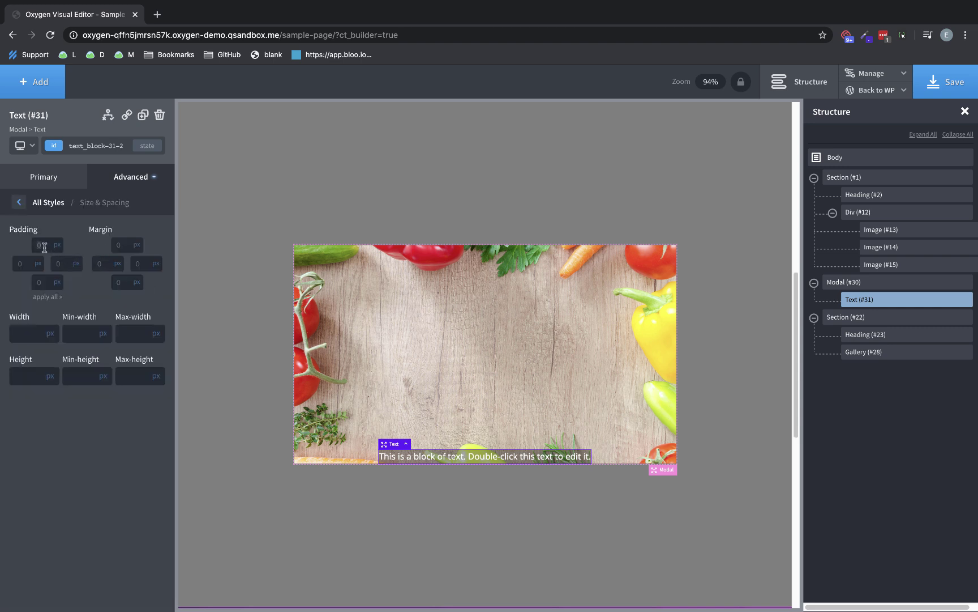
text(8)
click(55, 298)
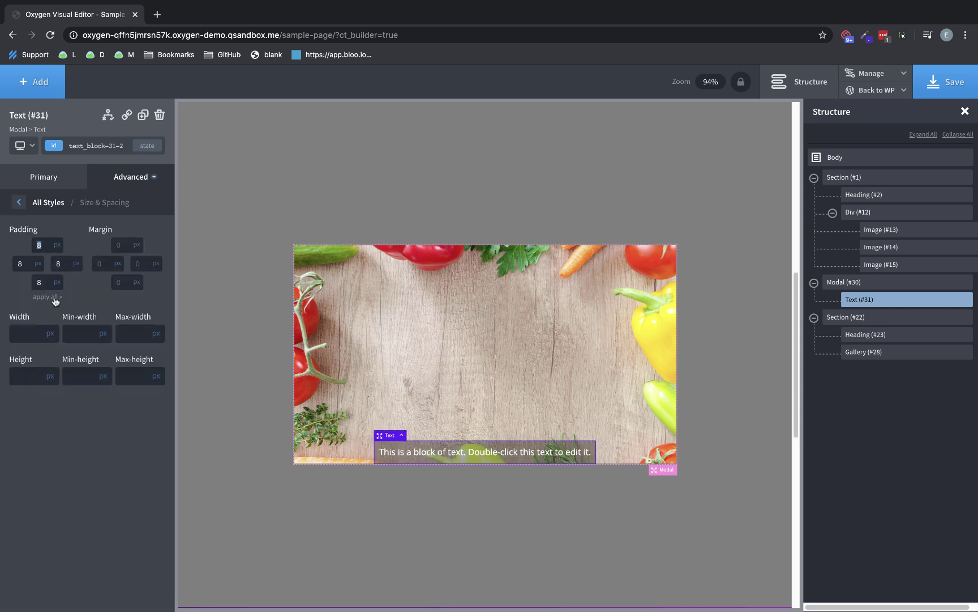
click(48, 335)
text(100)
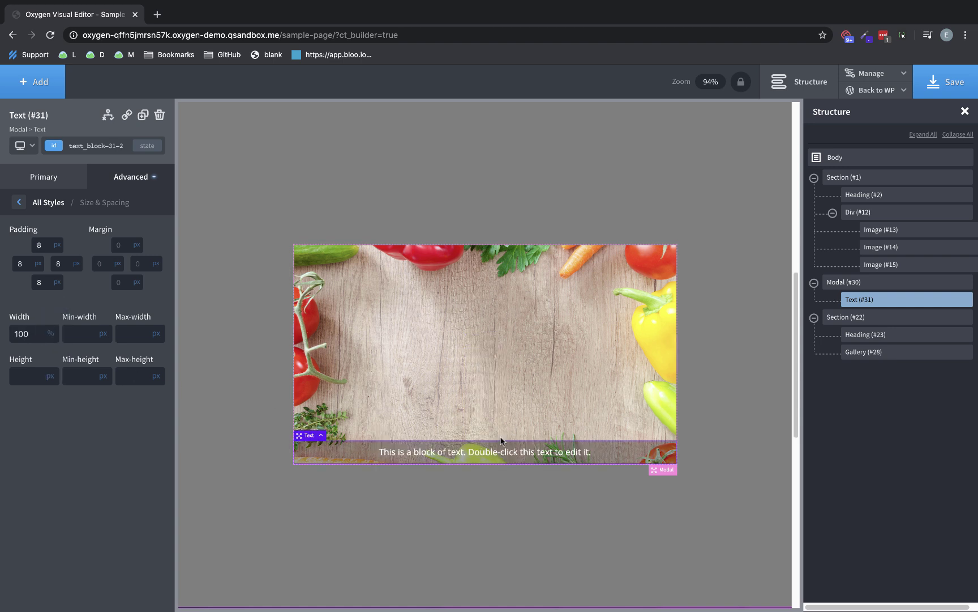
- Type lightbox-popup-caption into the caption's class field and add it
click(105, 149)
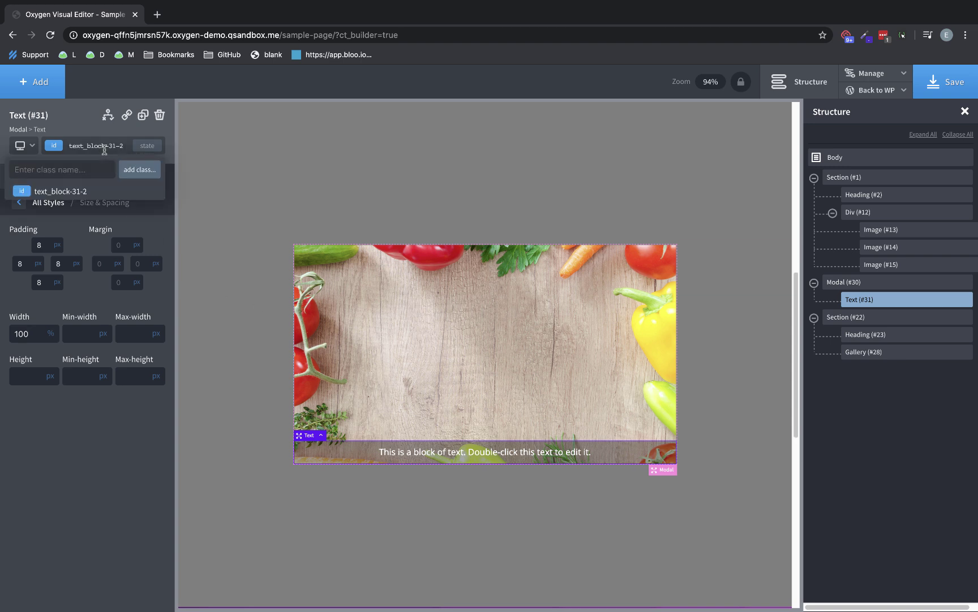
text(lightbox-popup-caption)
key(Return)
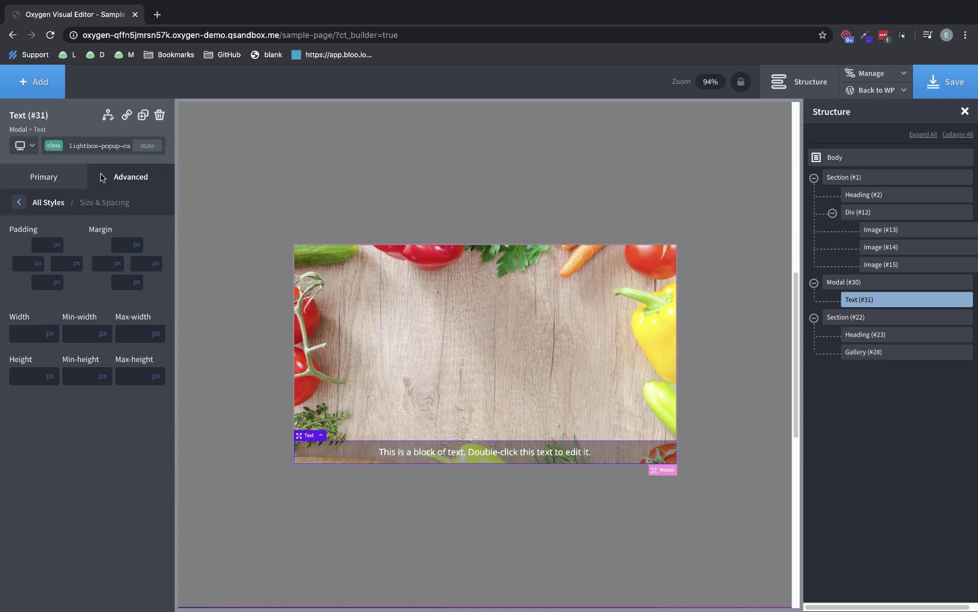
- Note .lightbox-popup, .lightbox-popup-caption and .lightbox-container in the drop-down Notes panel
mouse_move(557, 2)
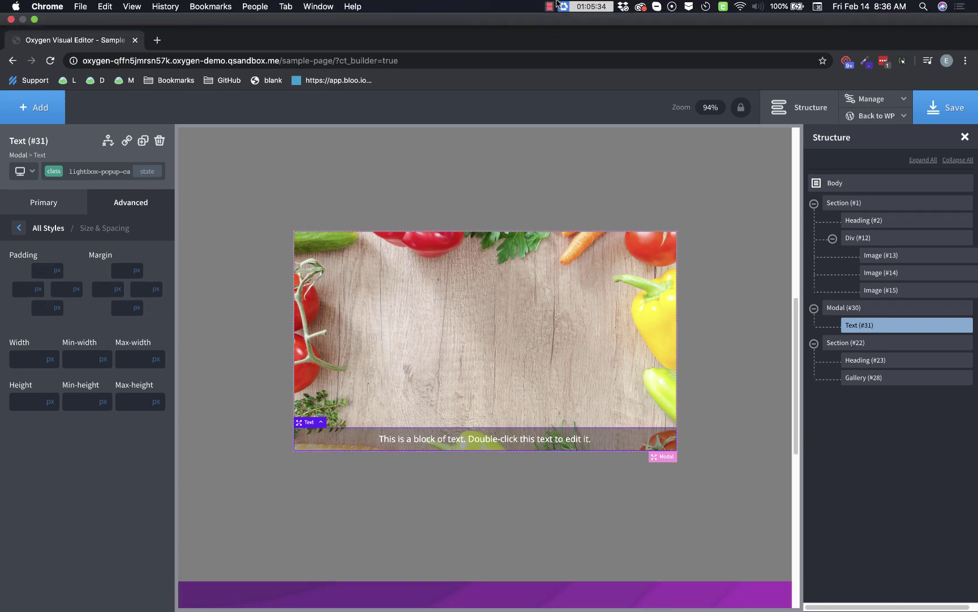
scroll(557, 2, down, 2)
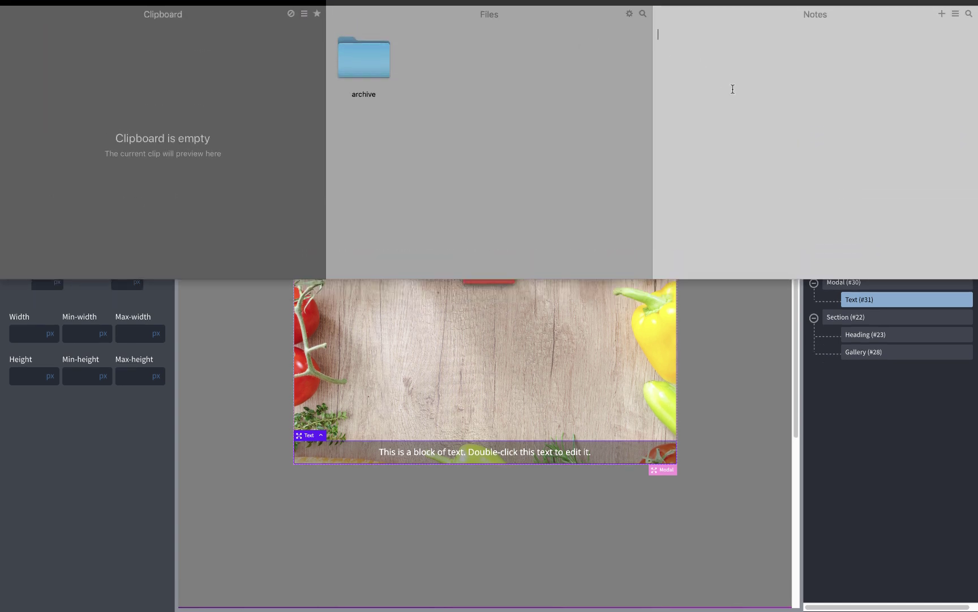
click(732, 90)
text(.light)
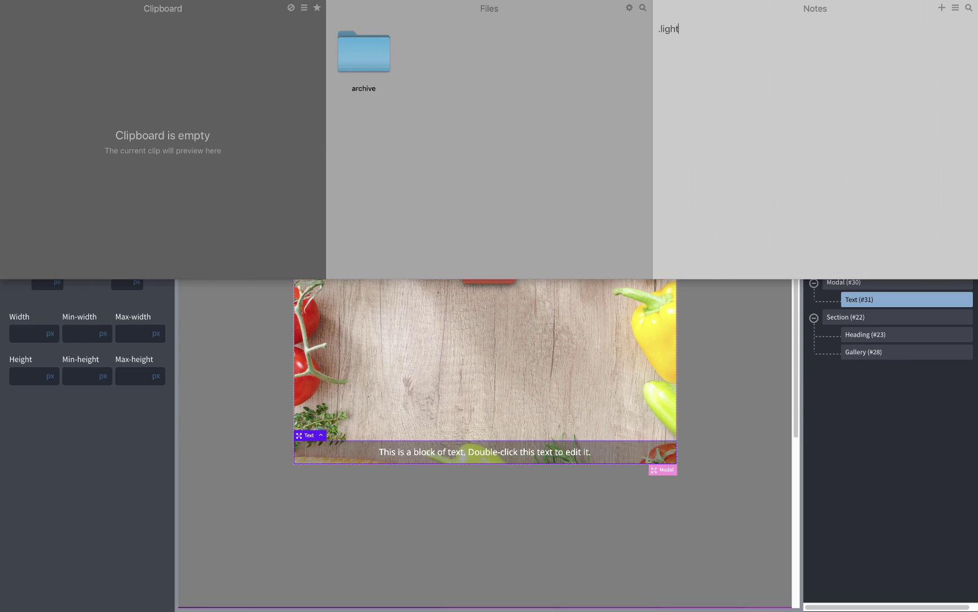
text(box-popup)
text( .lightbox-po)
text(pup-caption)
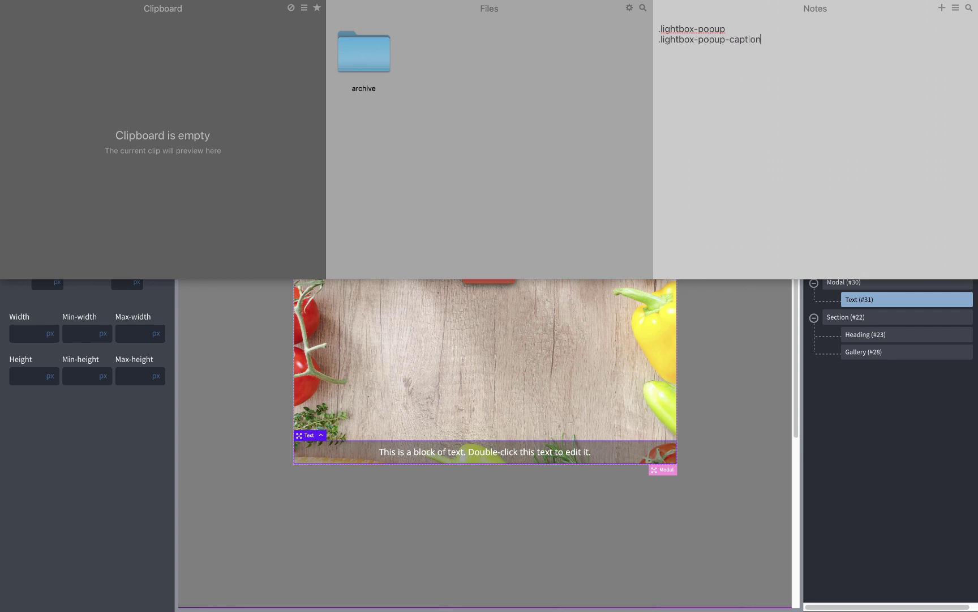
key(Return)
text(.lightbox-container)
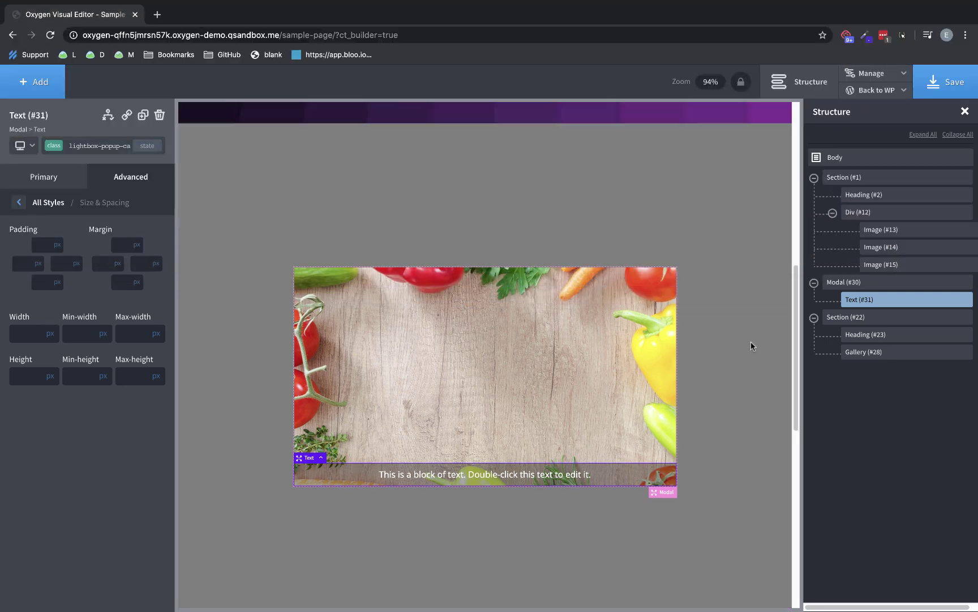
- Close the notes and add the lightbox-trigger class to the first gallery image
click(751, 343)
click(344, 241)
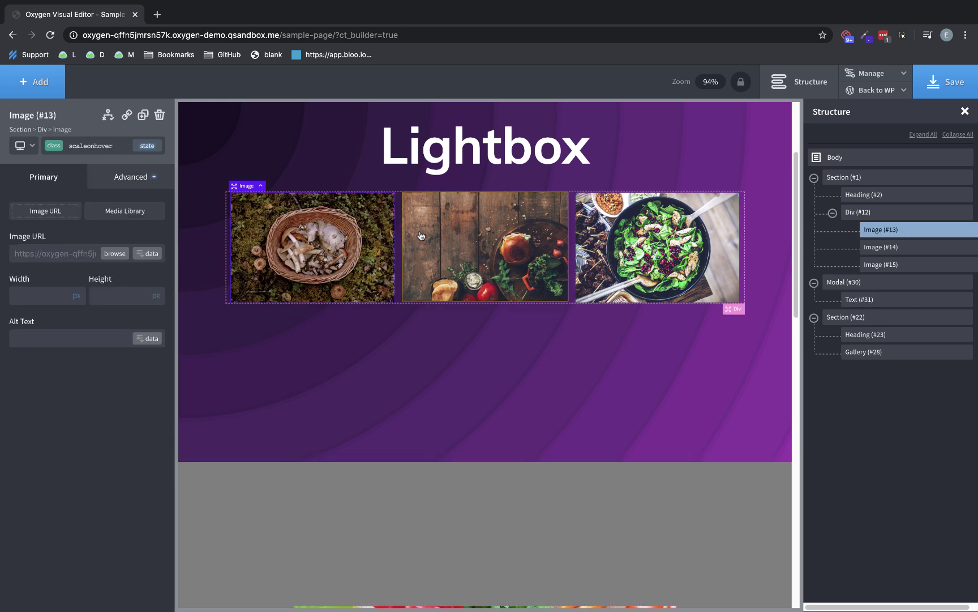
click(441, 243)
click(579, 241)
click(330, 265)
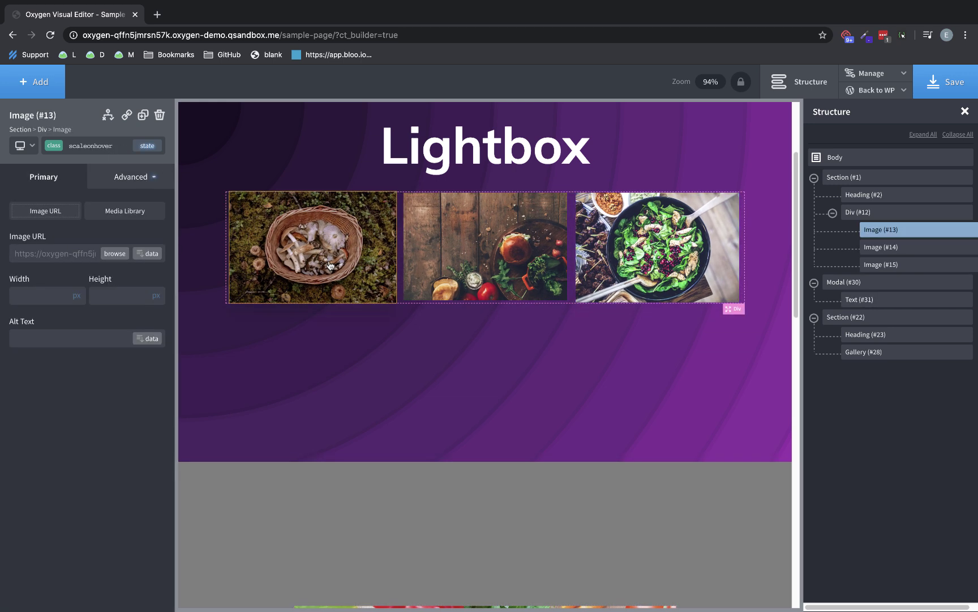
click(110, 146)
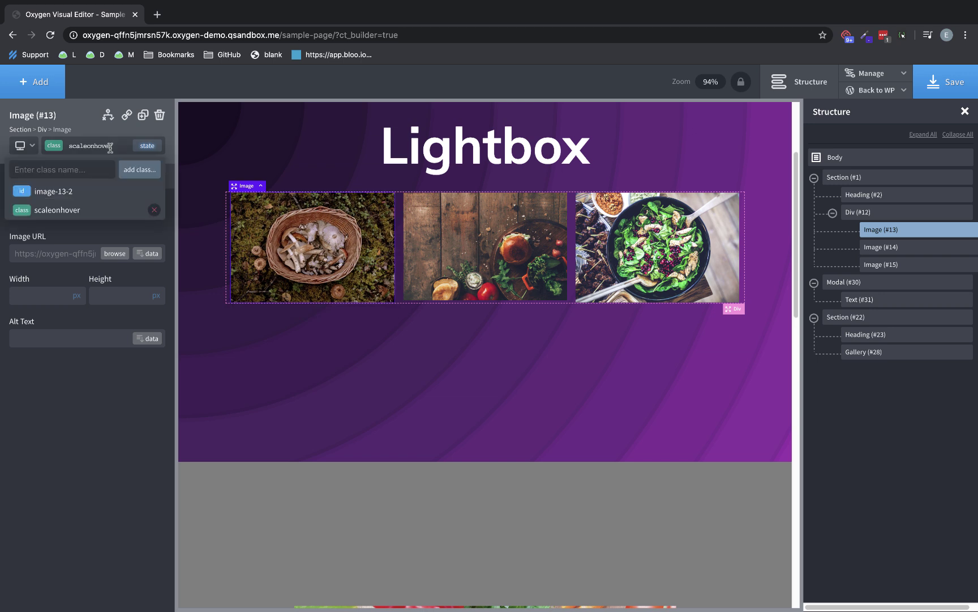
text(lightbox-trigger)
key(Return)
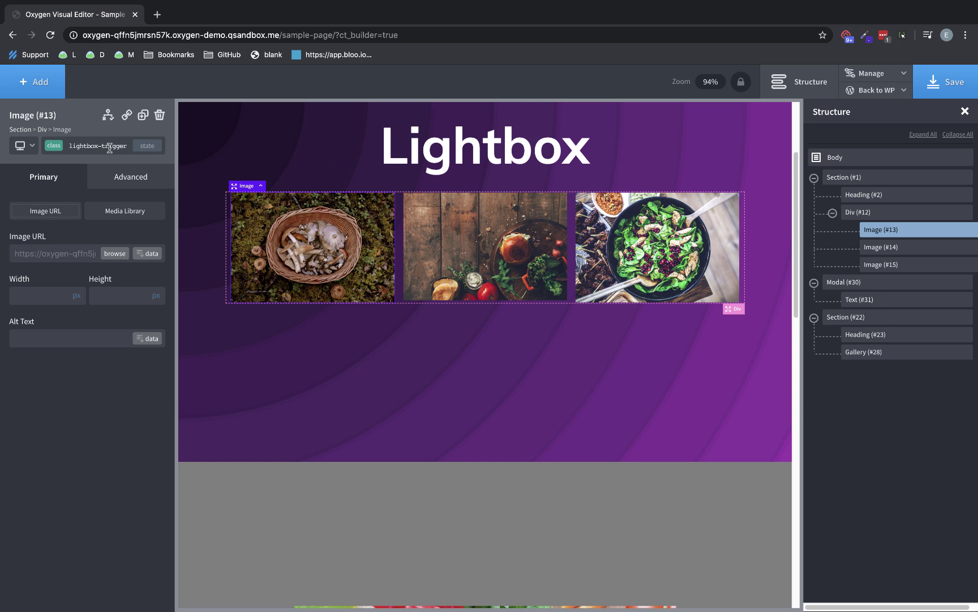
- Copy lightbox-trigger and apply it to the salad and middle gallery images
triple_click(108, 147)
key(ctrl+c)
click(530, 266)
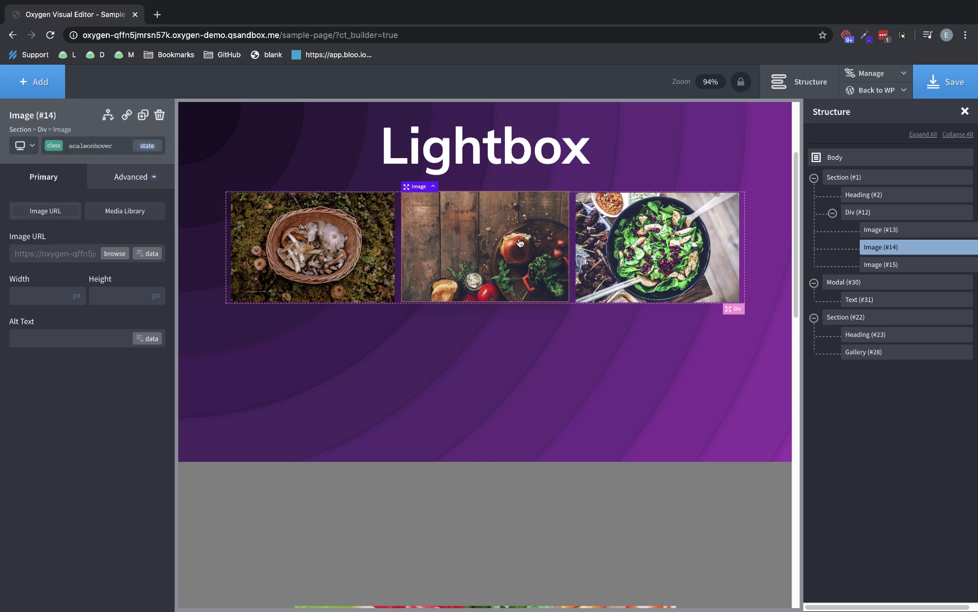
click(99, 146)
key(ctrl+v)
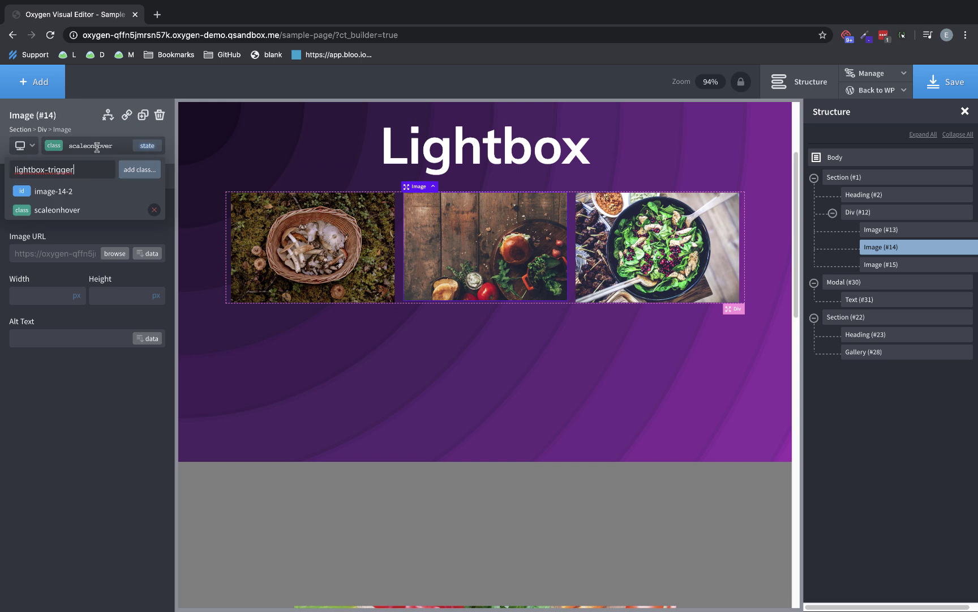
click(702, 261)
click(99, 145)
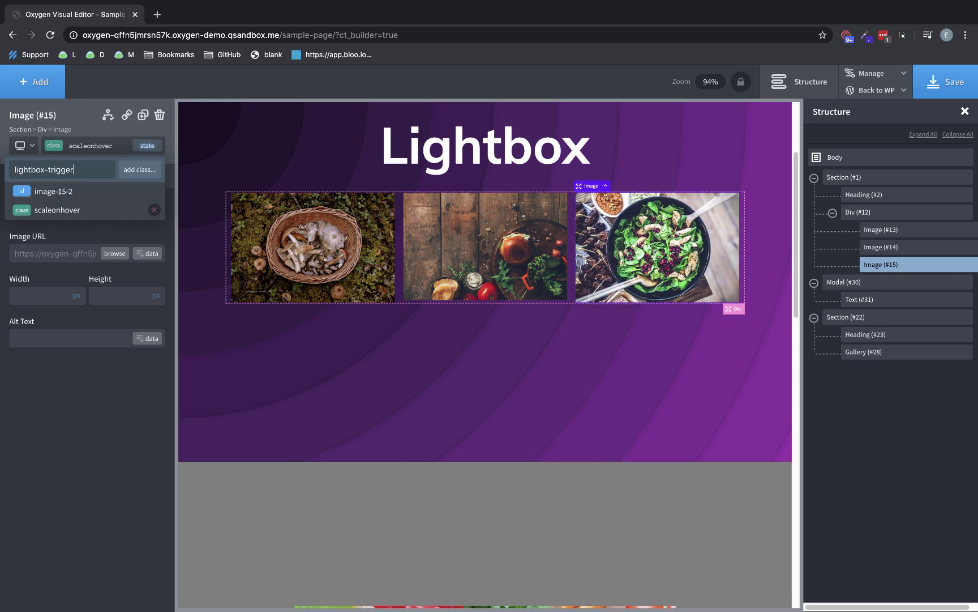
click(128, 170)
click(444, 248)
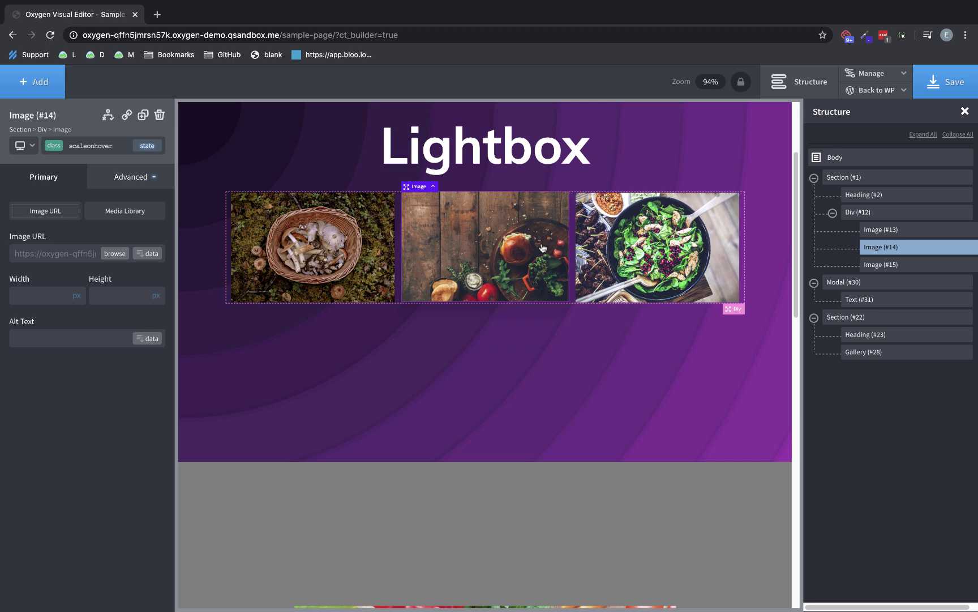
click(84, 145)
key(ctrl+v)
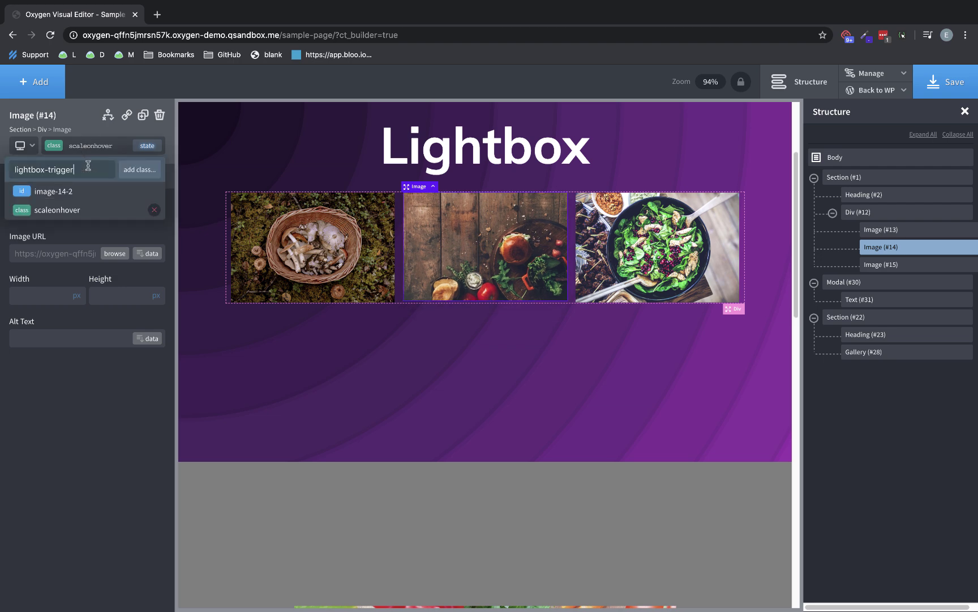
click(141, 173)
scroll(446, 351, down, 6)
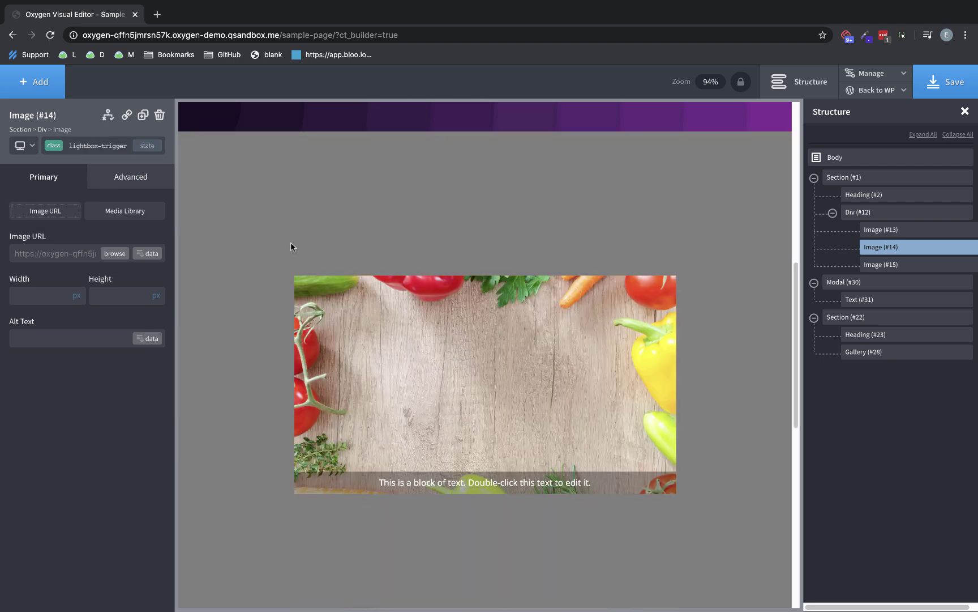
- Set the modal trigger to 'User clicks element' with the .lightbox-trigger selector
click(273, 225)
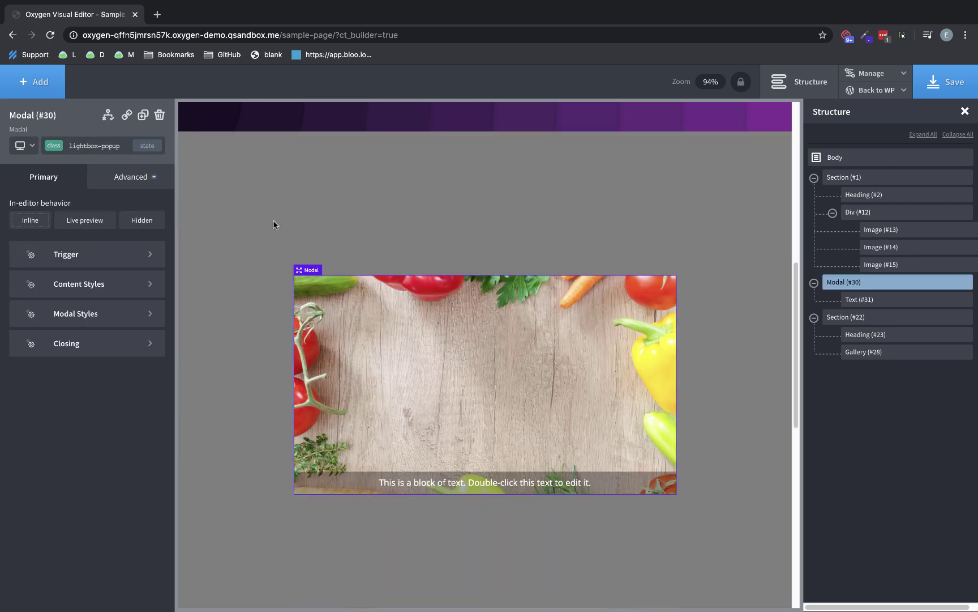
click(116, 260)
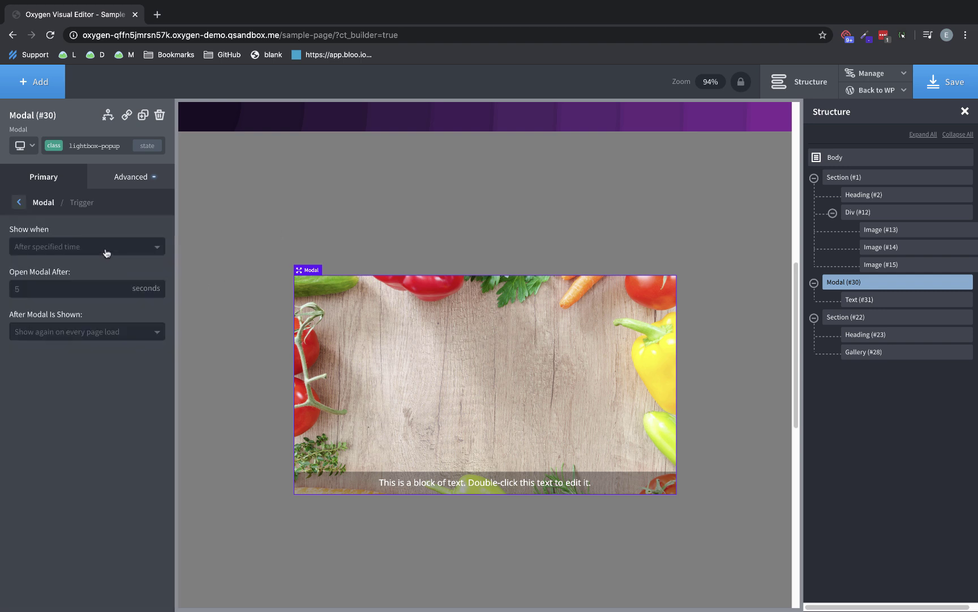
click(107, 252)
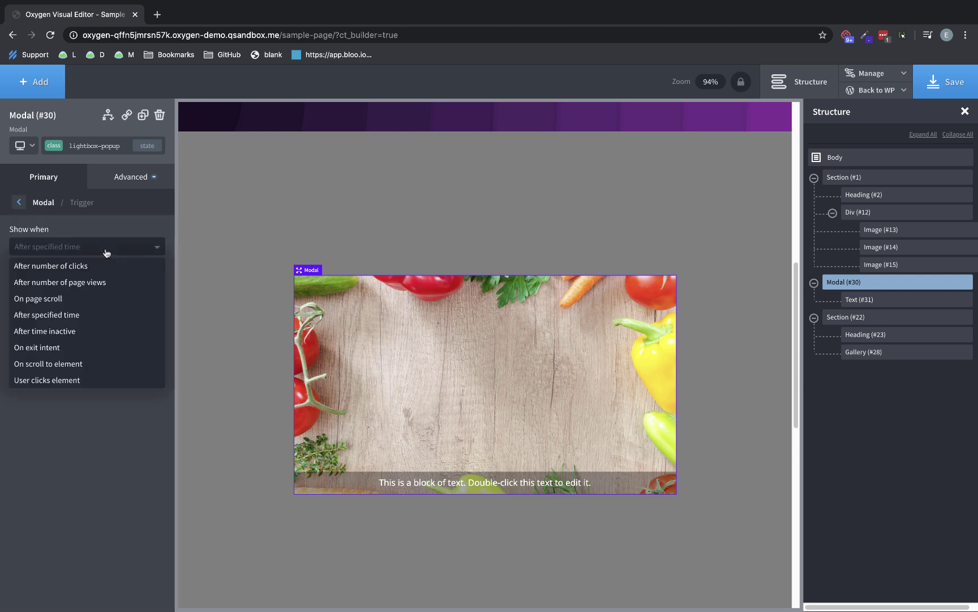
click(78, 380)
click(150, 291)
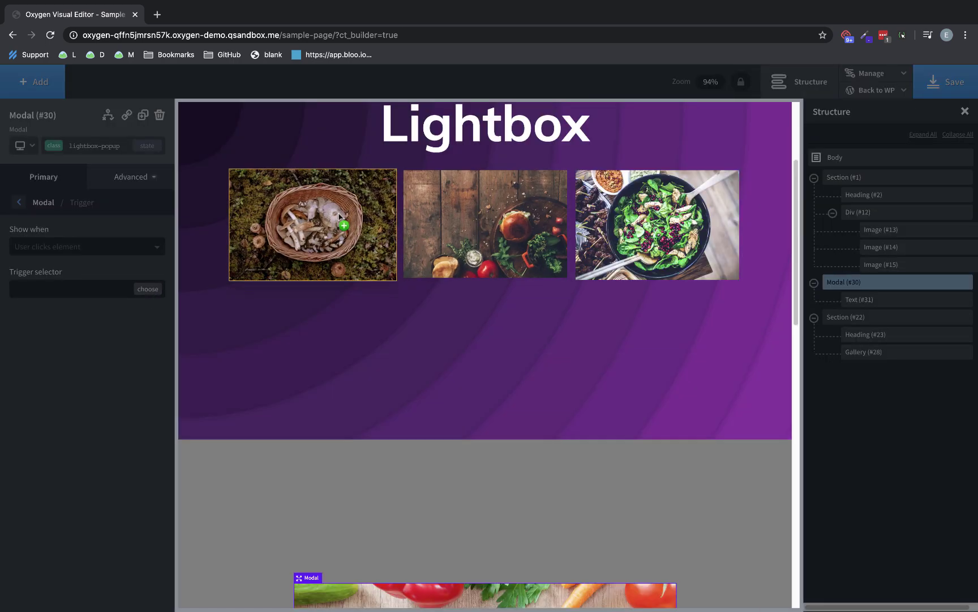
click(340, 217)
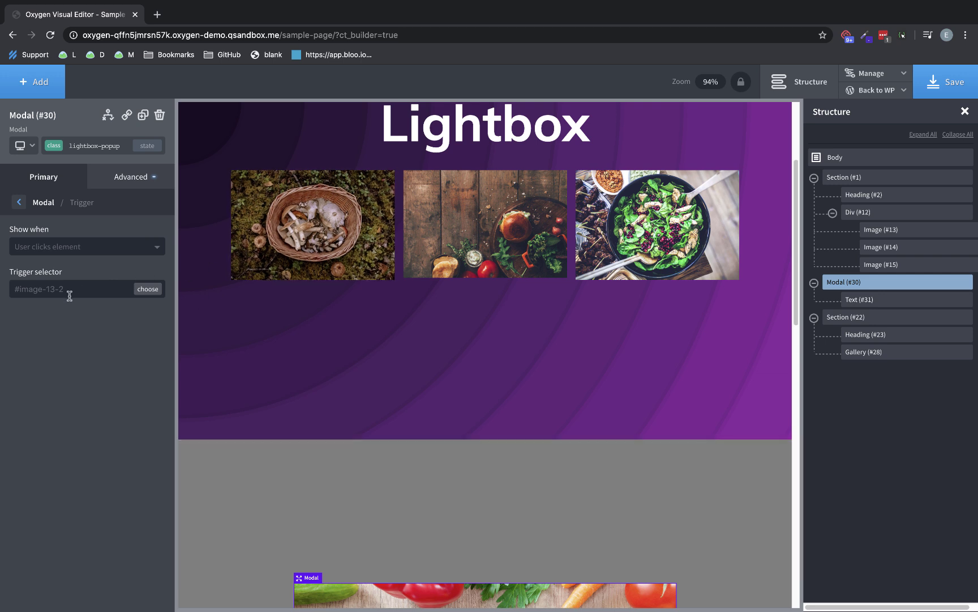
drag(85, 292, 2, 291)
text(.lightbox-trigger)
- Save the page and bring up the frontend link options to open it in a new tab
click(941, 82)
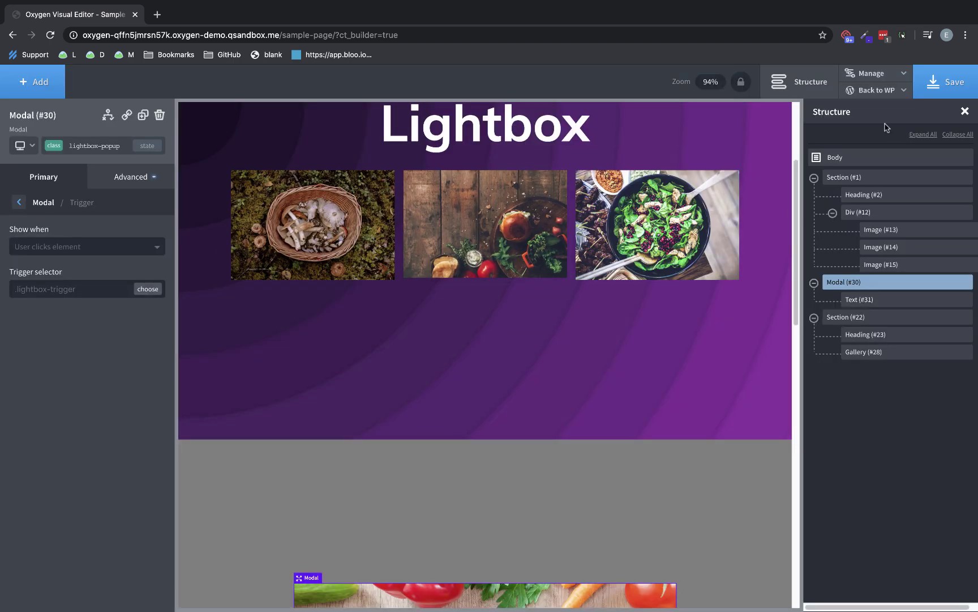
click(872, 91)
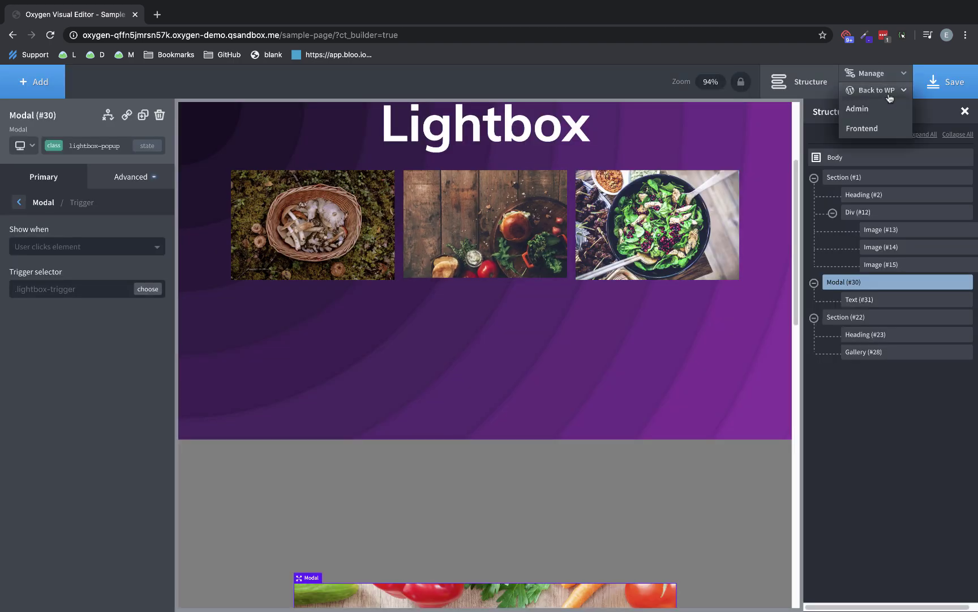
right_click(874, 128)
- Open the live Sample Page in a new tab and open and close the lightbox from the first and middle gallery images
click(866, 134)
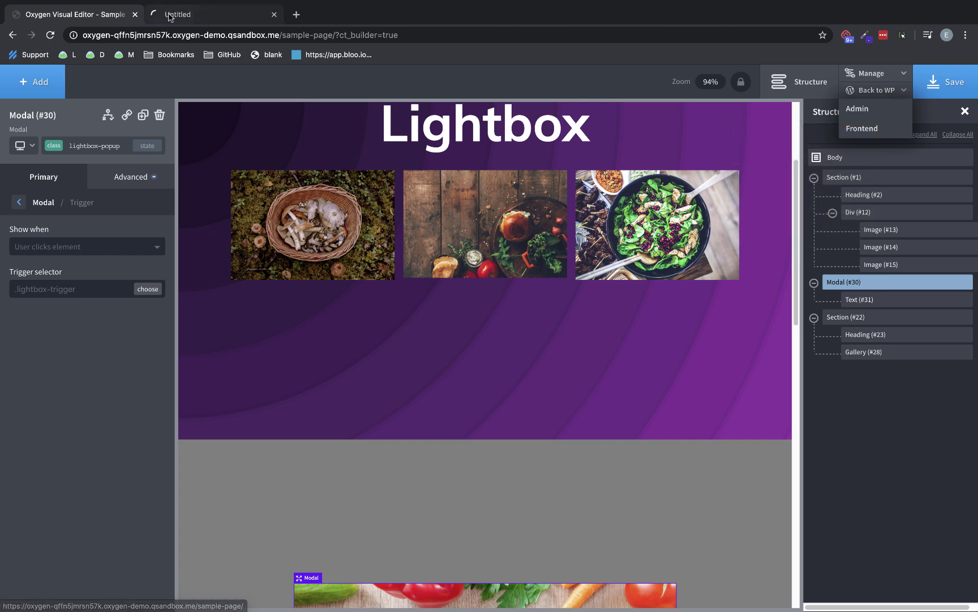
click(198, 17)
click(280, 374)
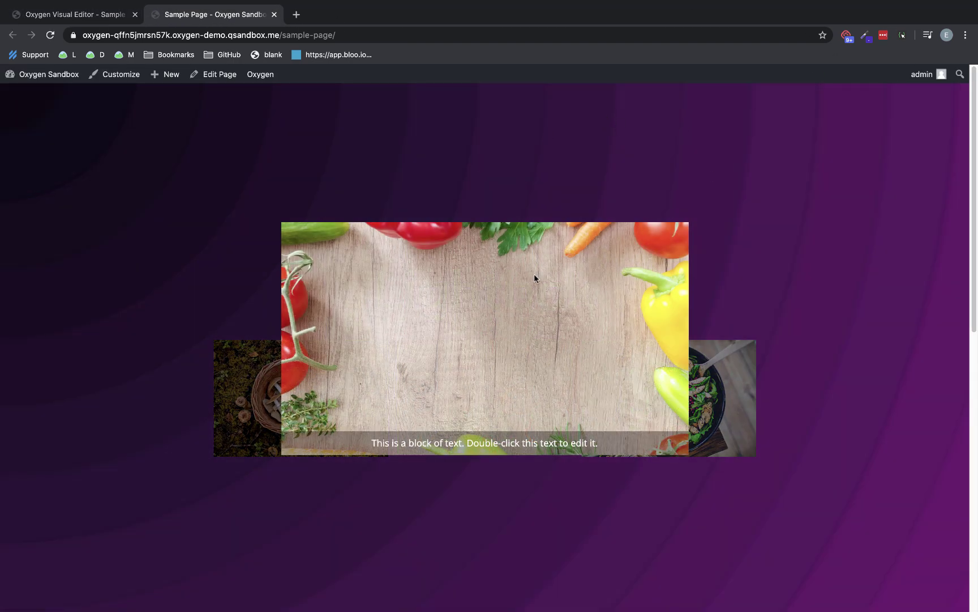
click(551, 145)
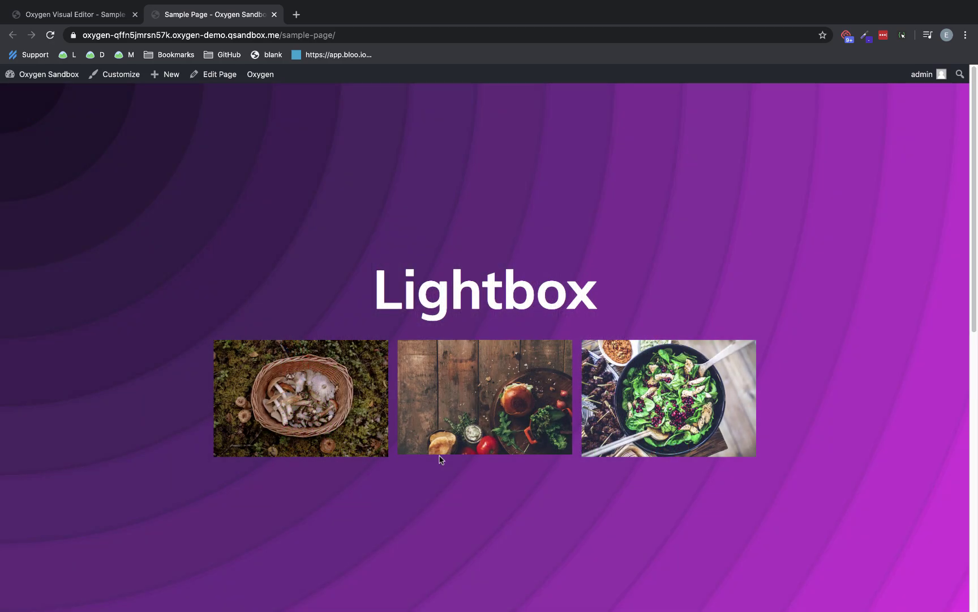
click(468, 396)
click(566, 135)
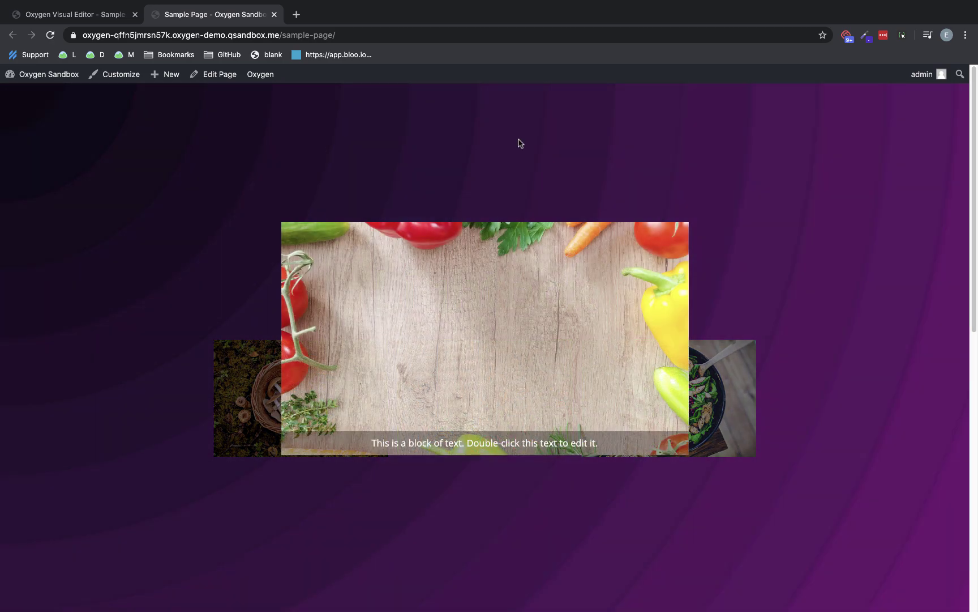
click(521, 143)
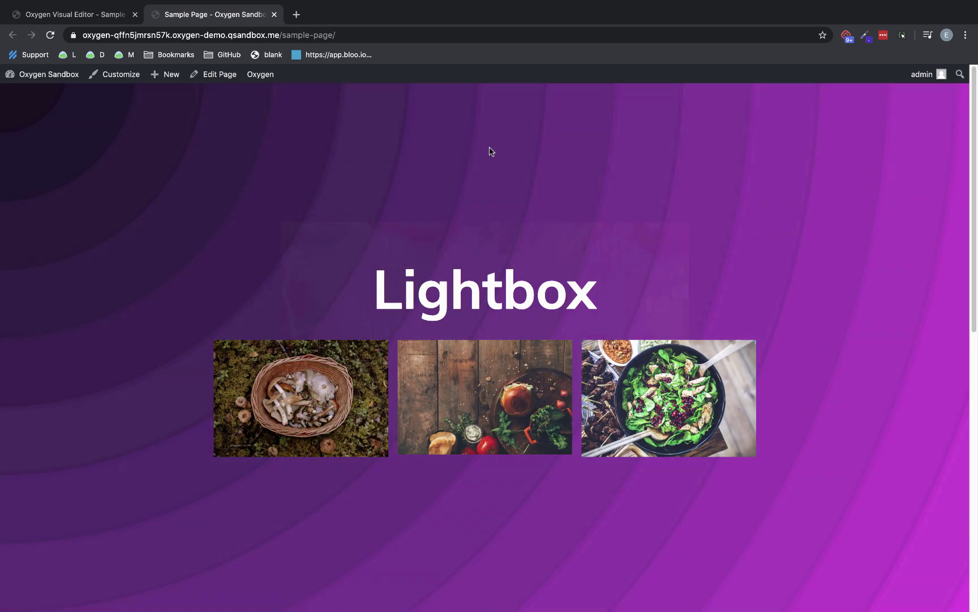
- Add a Code Block and drag it to the top of the first section
click(83, 17)
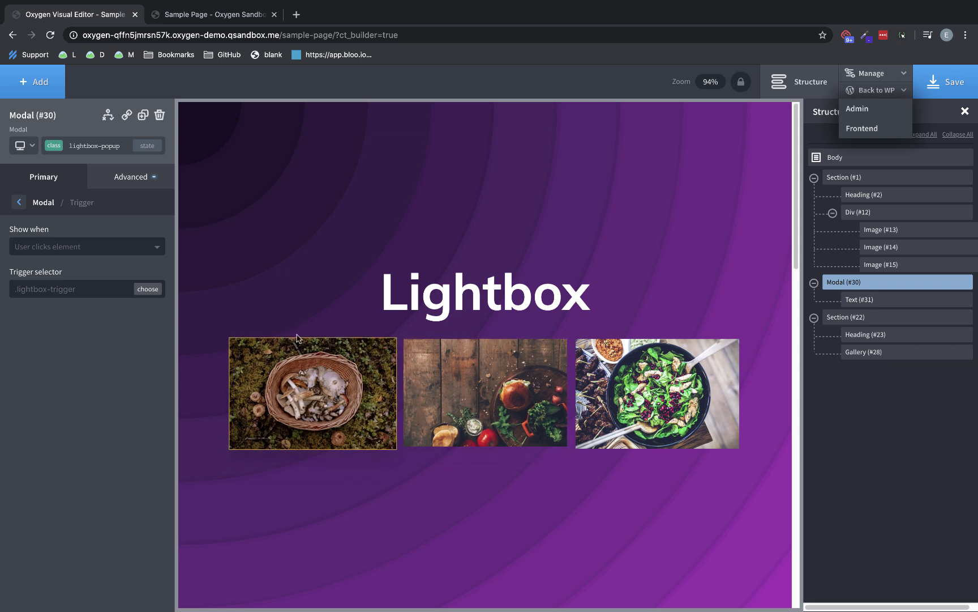
click(41, 82)
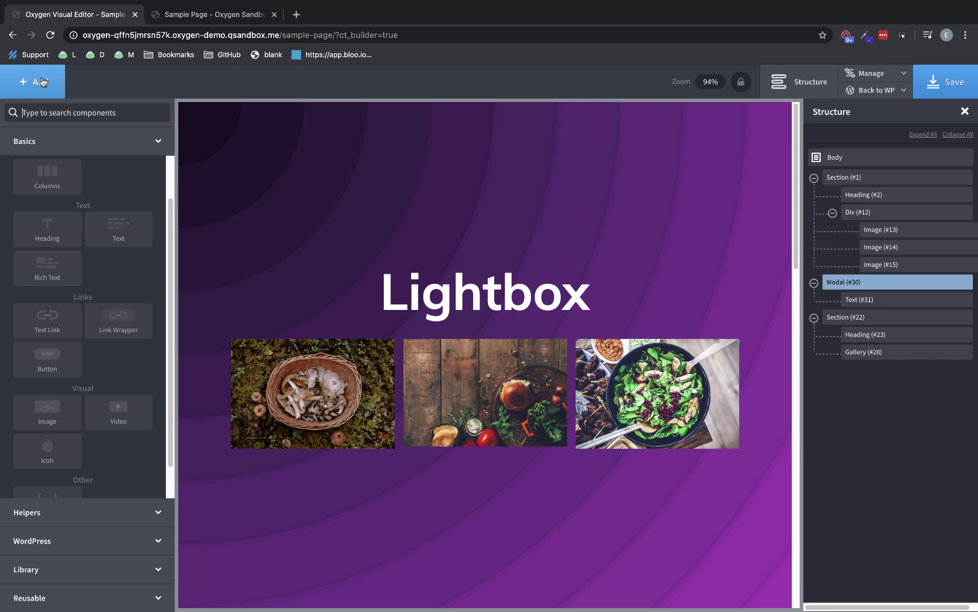
text(code block)
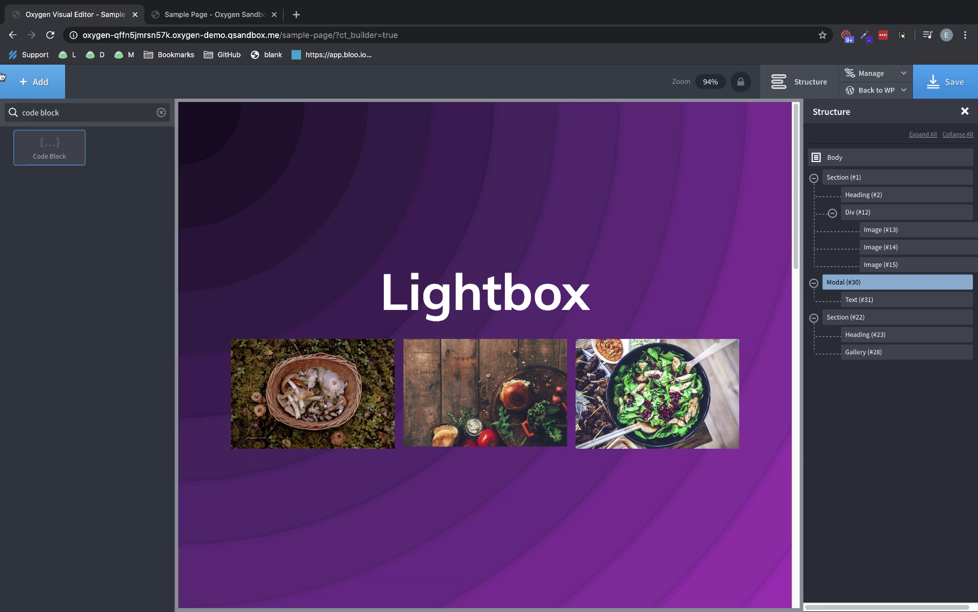
click(48, 147)
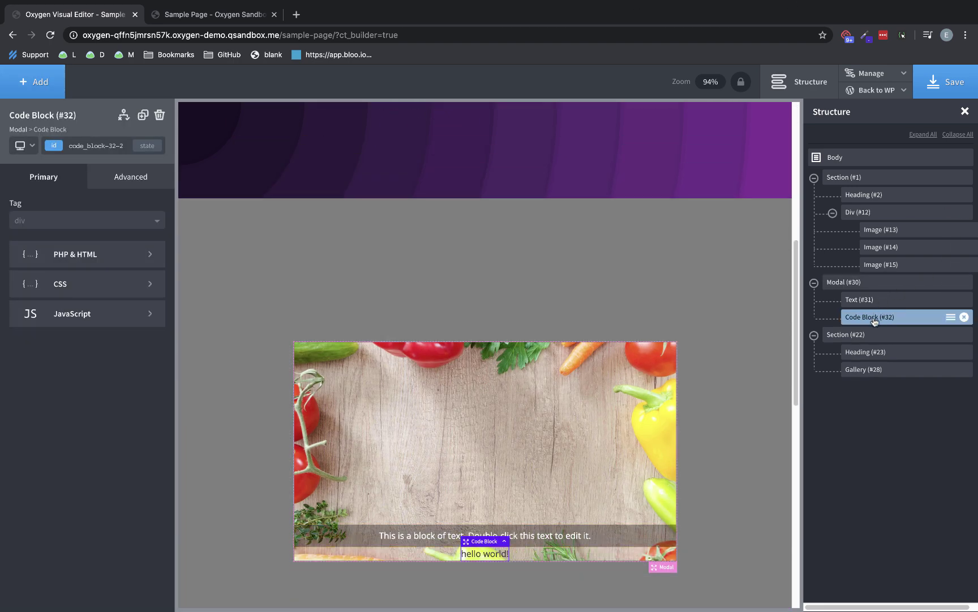
drag(875, 321, 886, 210)
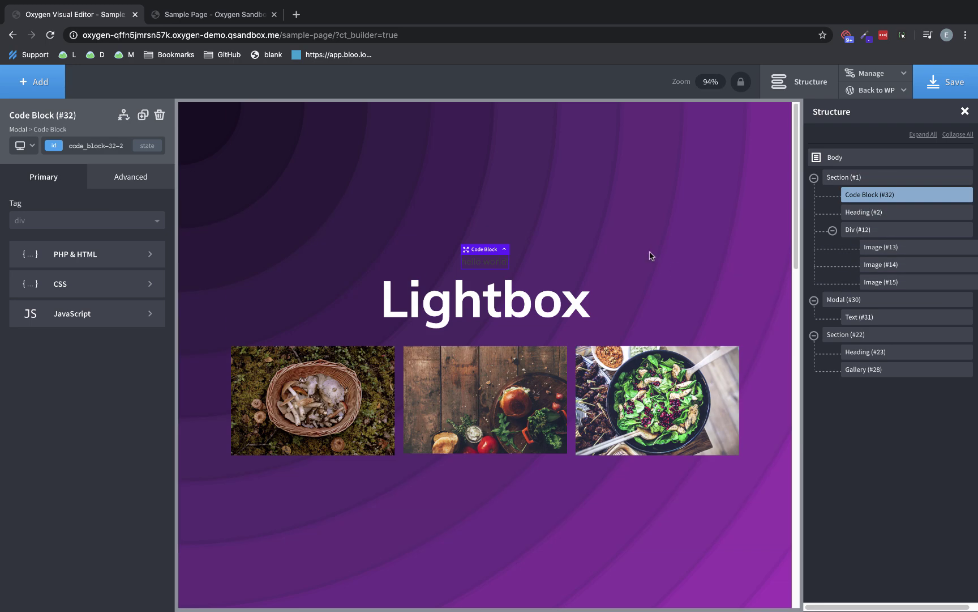
- Replace the code block's sample hello-world PHP with an empty HTML comment <!-- -->
click(121, 254)
drag(36, 238, 2, 222)
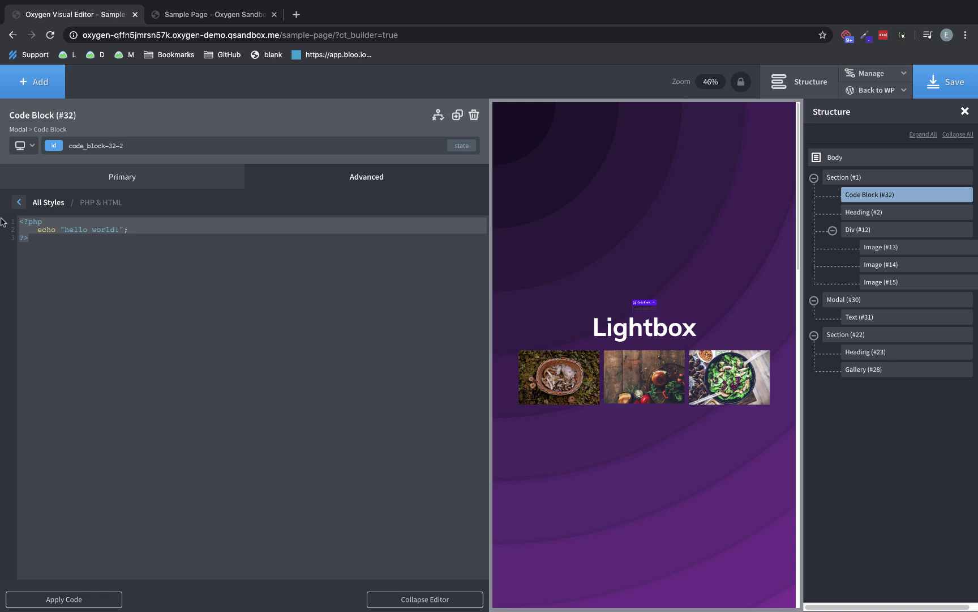
text(<!-- --)
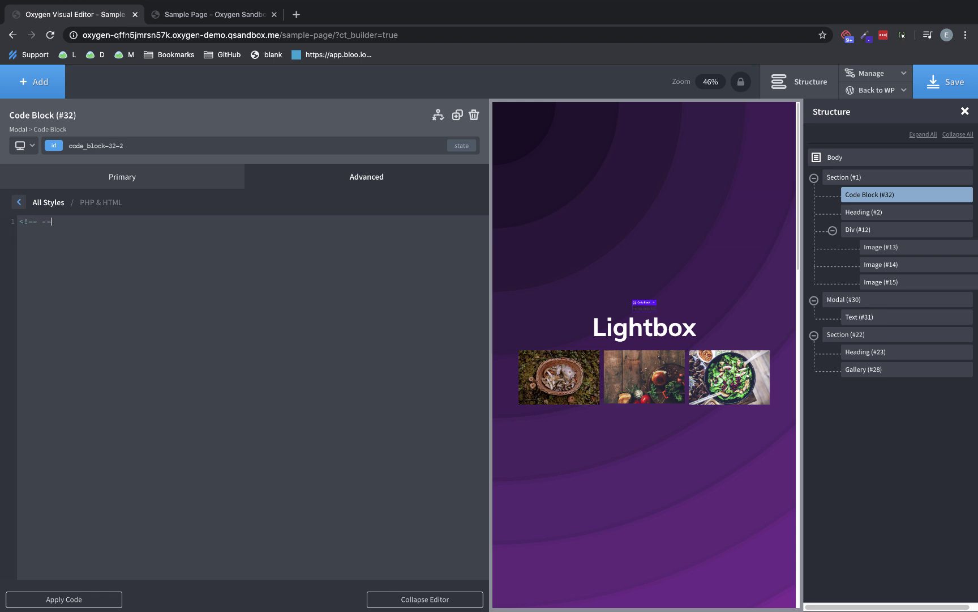
text(>)
- Begin Code Block #32's JavaScript with jQuery('.lightbox-trigger'
click(19, 203)
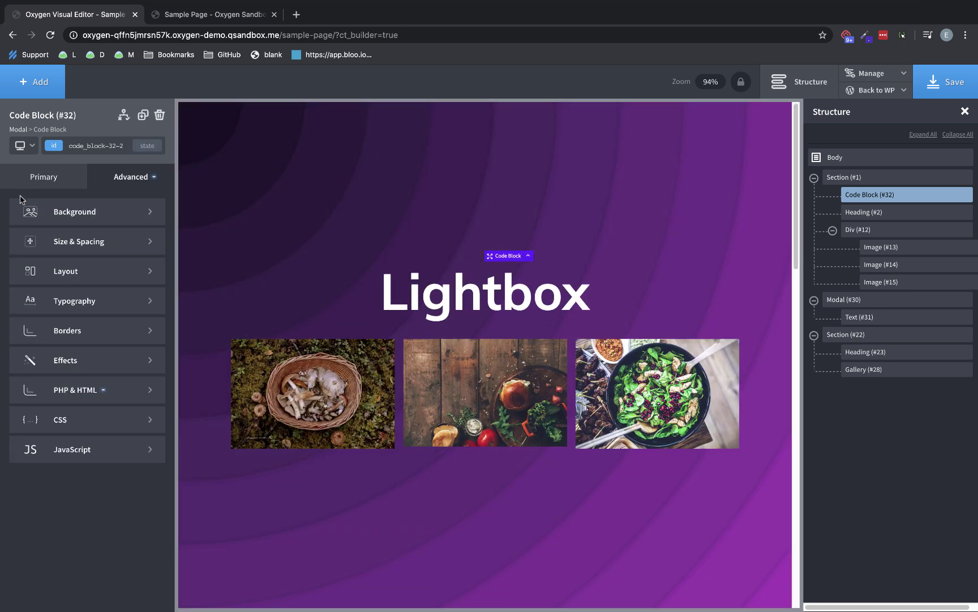
click(97, 445)
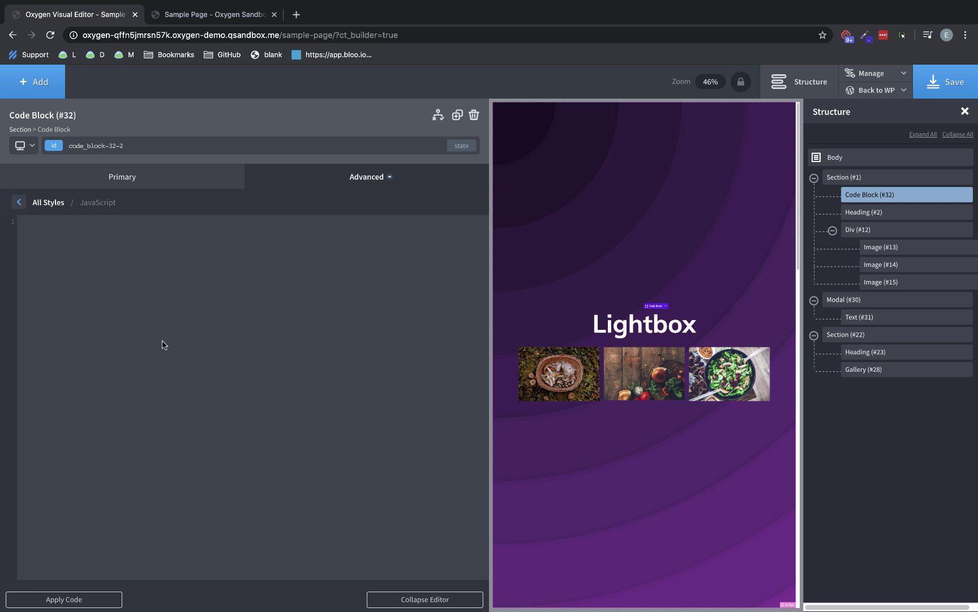
text(jQ)
text(ightbox-trigger')
scroll(546, 6, down, 2)
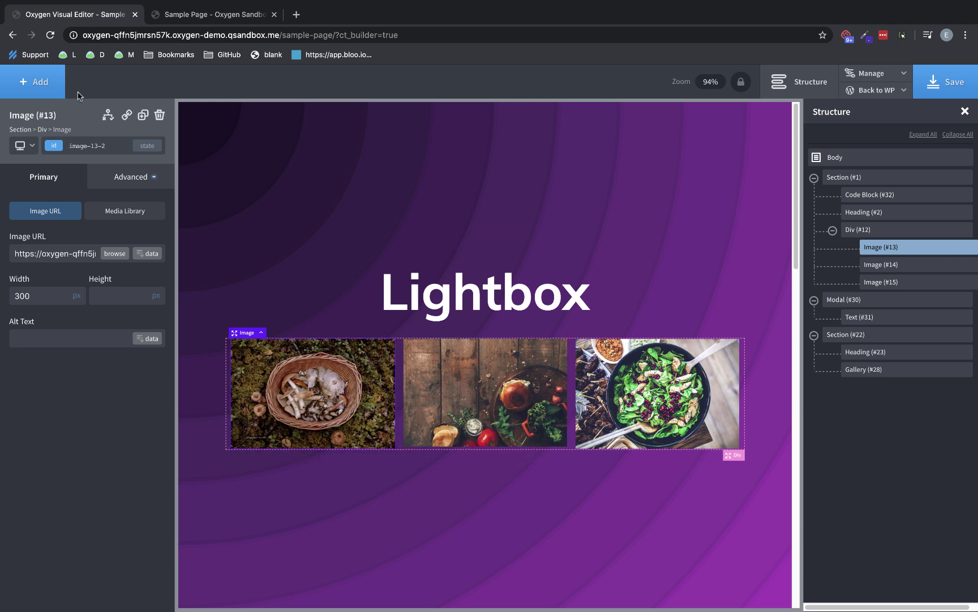
- Add the first image's .lightbox-trigger class to the notes, then select Code Block #32
click(54, 149)
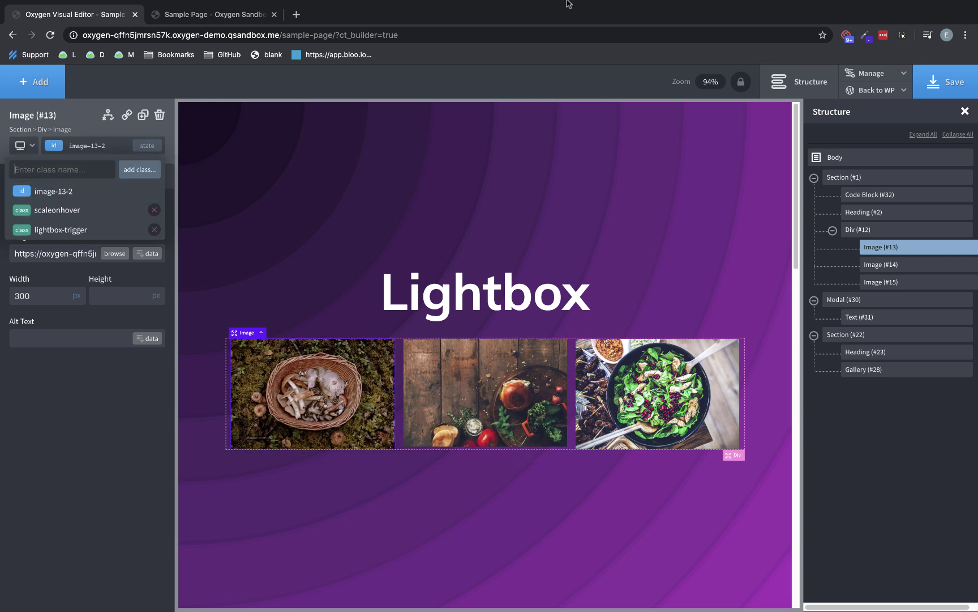
scroll(572, 5, down, 2)
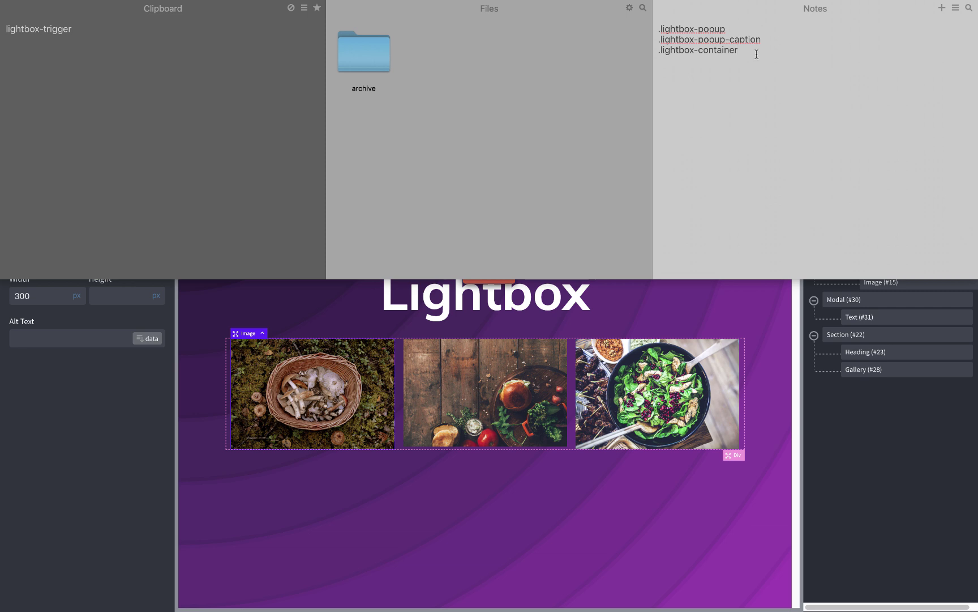
text(li)
key(BackSpace)
key(BackSpace)
key(BackSpace)
text(.lightbox-trigger)
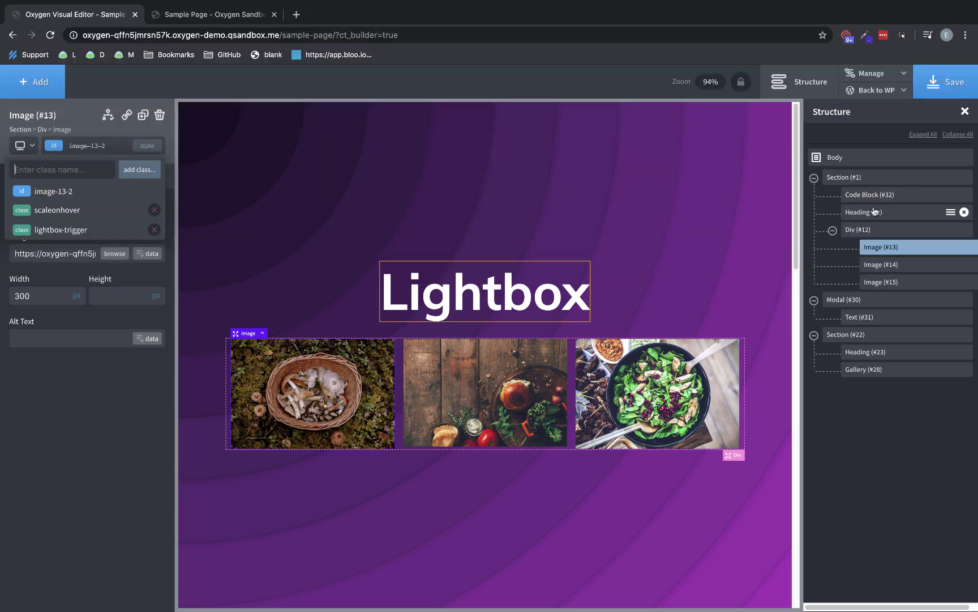
click(877, 196)
- Attach a .click( function() { ... }); handler to the lightbox-trigger selection in the JavaScript
click(90, 314)
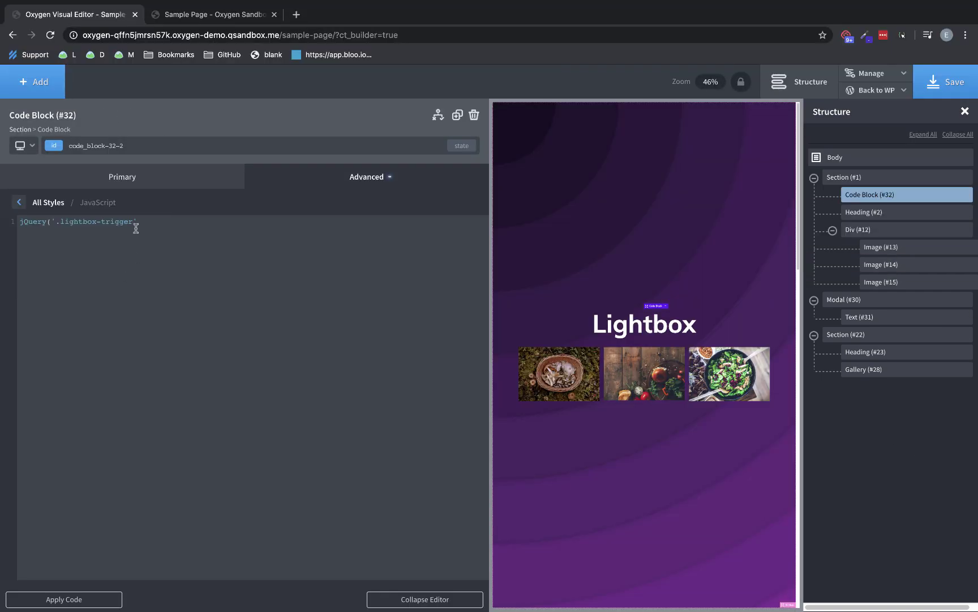
text().click( function() {)
key(Return)
key(Return)
key(Return)
text(;)
key(Up)
key(Return)
key(Up)
- Store jQuery(this).attr('src') in var image, alert(image), apply the code and save the page
text(j)
text(var image)
text( = jQuery(this))
text(.attr)
text(()
text('src'))
text(;)
text(alert()
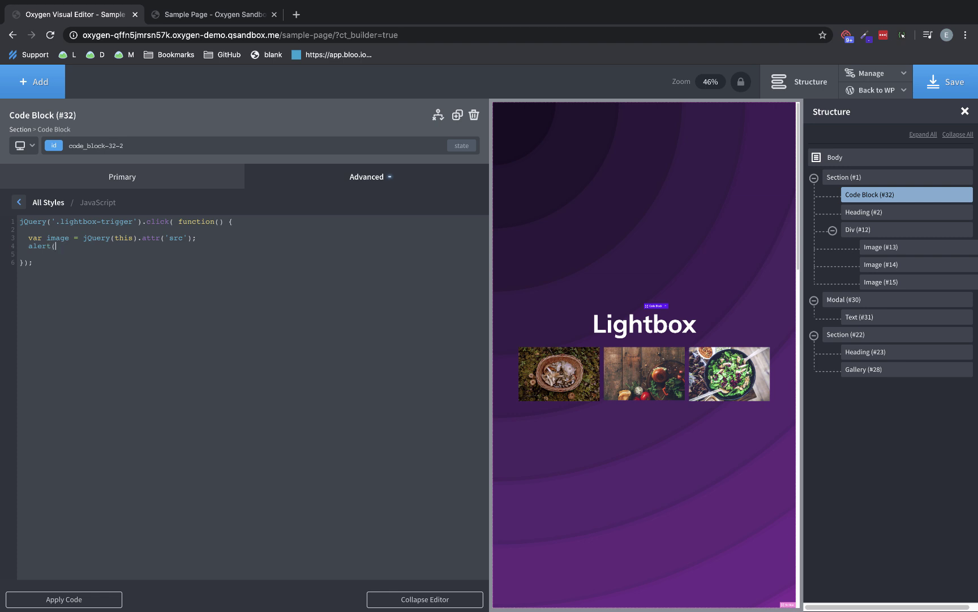
text(image);)
click(67, 600)
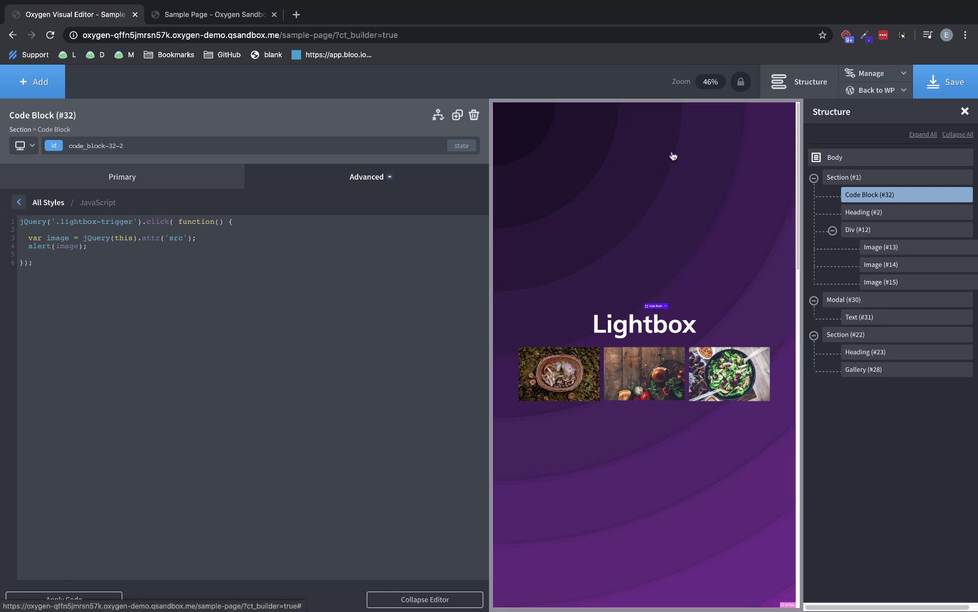
click(945, 85)
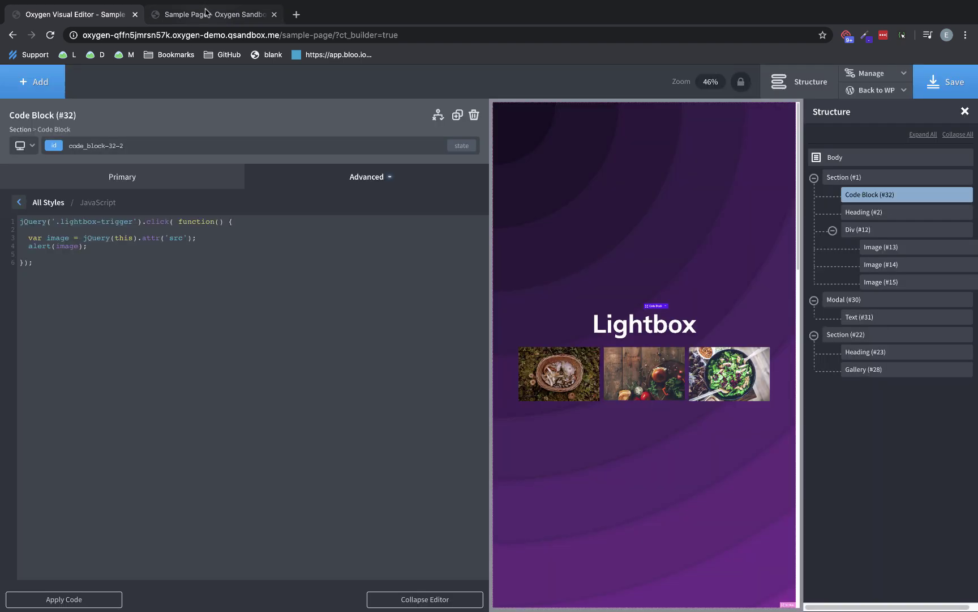
- Reload the live page and confirm clicking the mushroom image alerts its URL
click(205, 9)
click(49, 36)
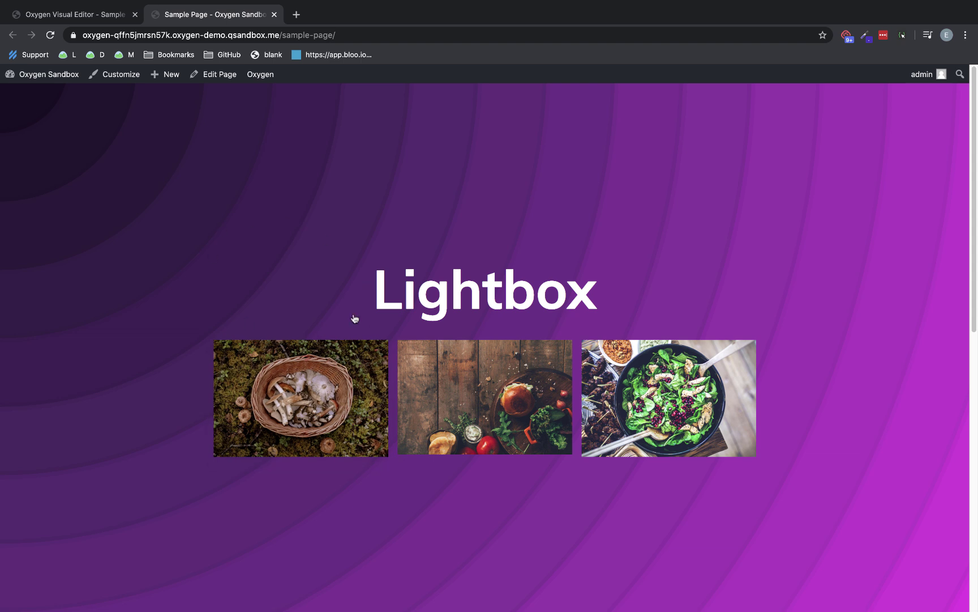
click(369, 345)
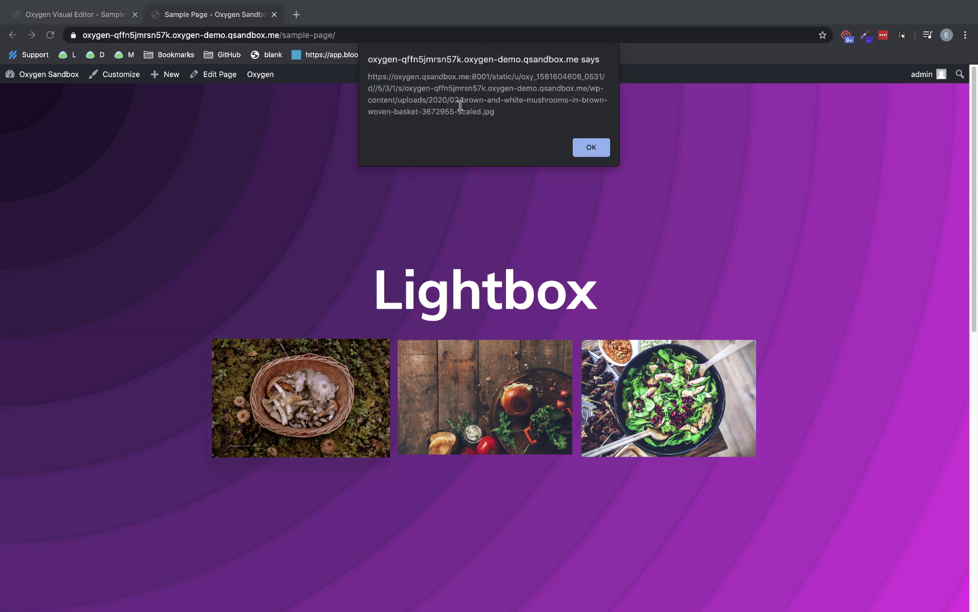
click(592, 147)
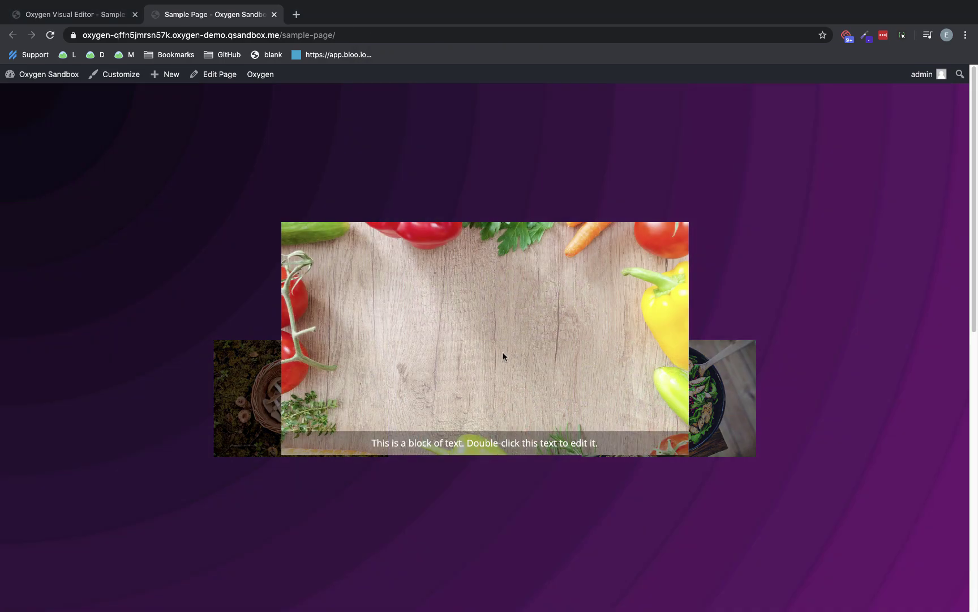
click(869, 138)
- Confirm the burger and salad images alert their own URLs, then return to the Oxygen tab
click(518, 388)
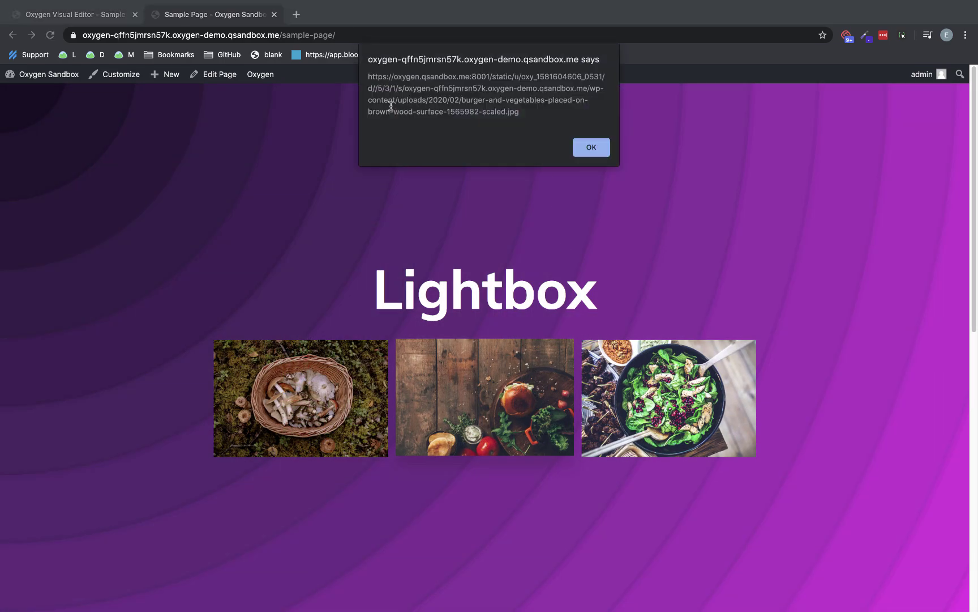
click(600, 147)
click(767, 237)
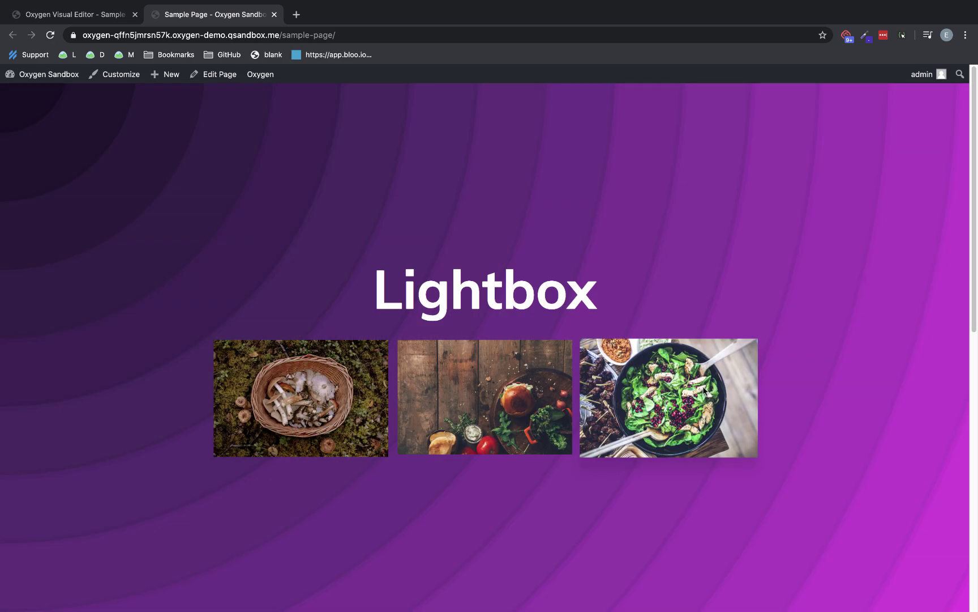
click(705, 391)
click(591, 147)
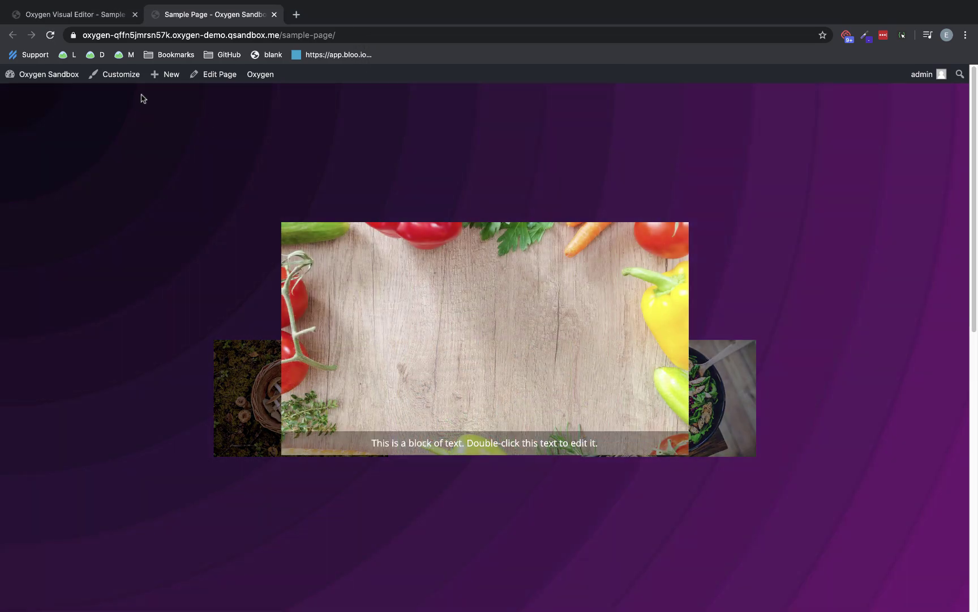
click(102, 161)
click(91, 18)
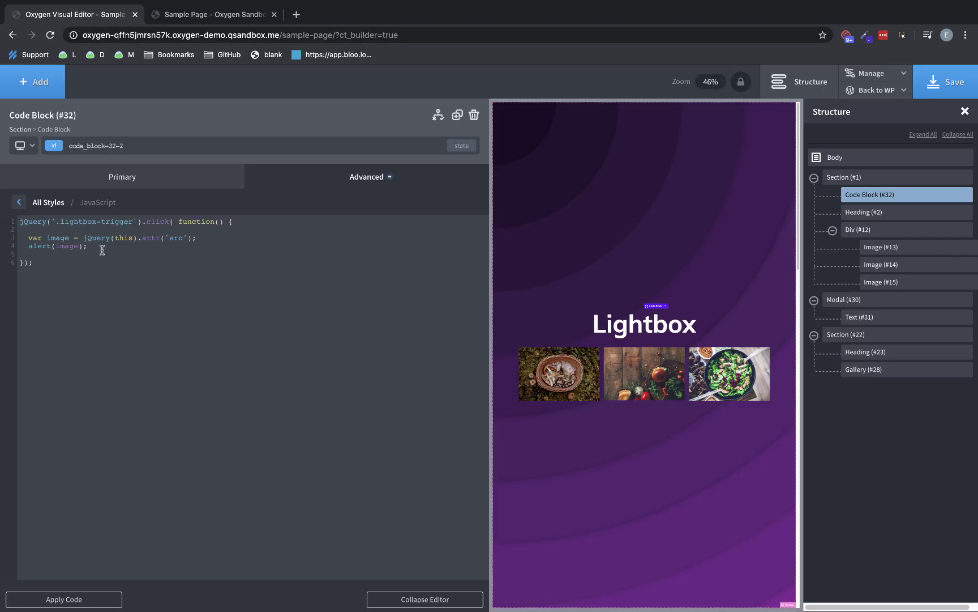
- Replace the alert line with jQuery('.lightbox-popup').css('background-image', 'url(' + image + ')')
drag(88, 246, 29, 248)
key(Return)
scroll(609, 3, down, 2)
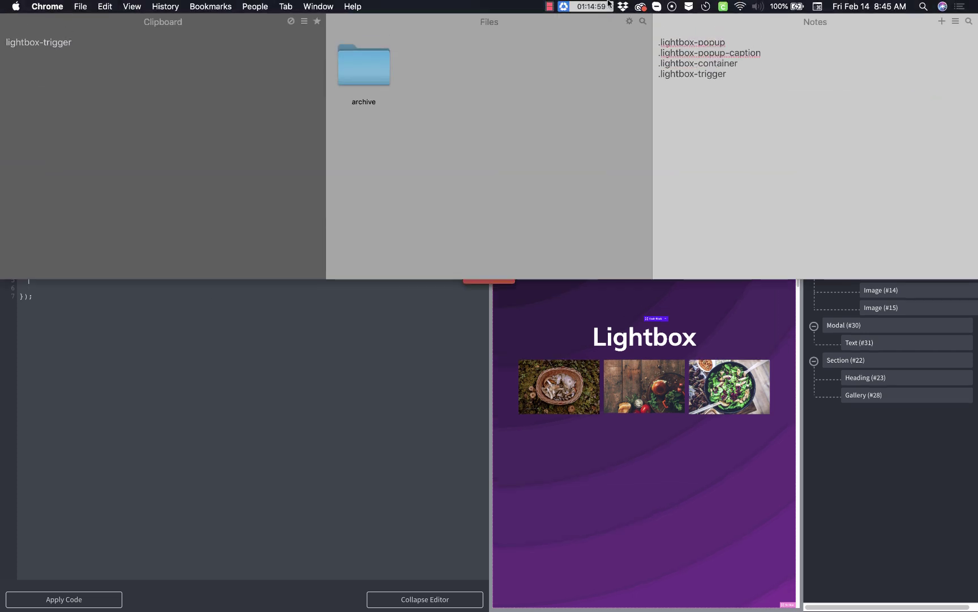
scroll(610, 3, up, 2)
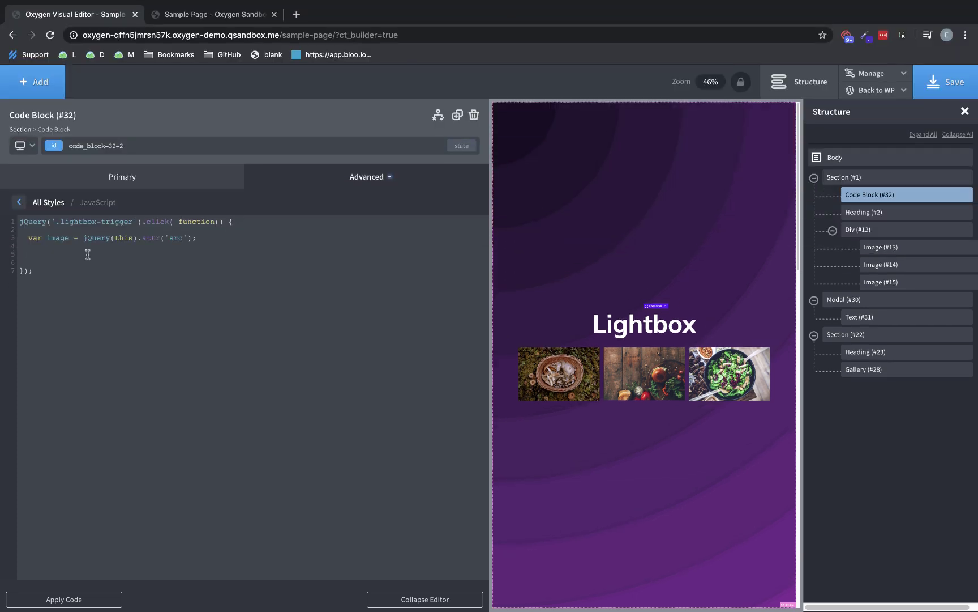
text(j)
text(Query)
text(('.lightbox-)
text(popup)
text(').css(')
text(backgorun)
key(BackSpace)
key(BackSpace)
key(BackSpace)
key(BackSpace)
text(round-image', 'url()
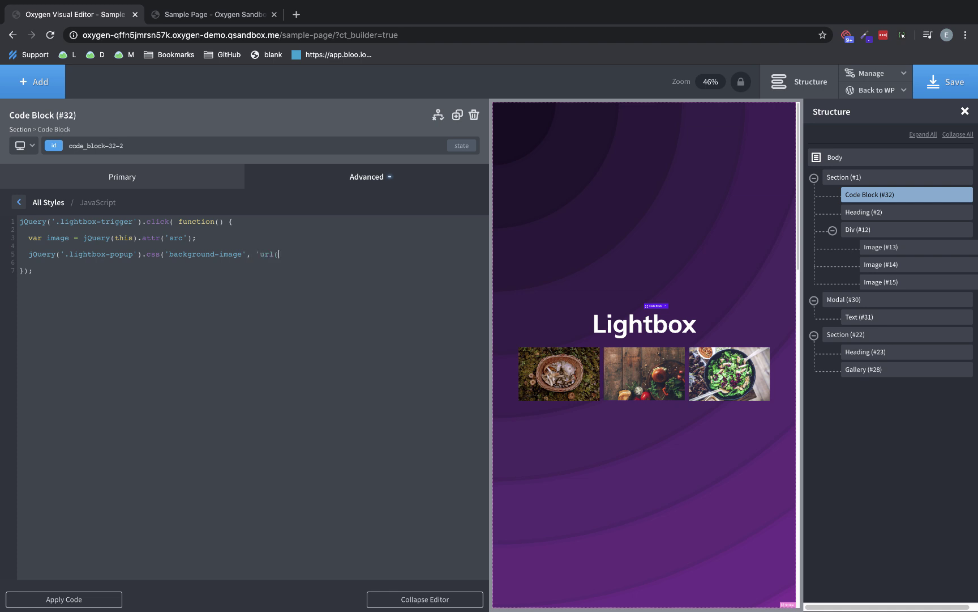
text('.)
text(+ image + ')');)
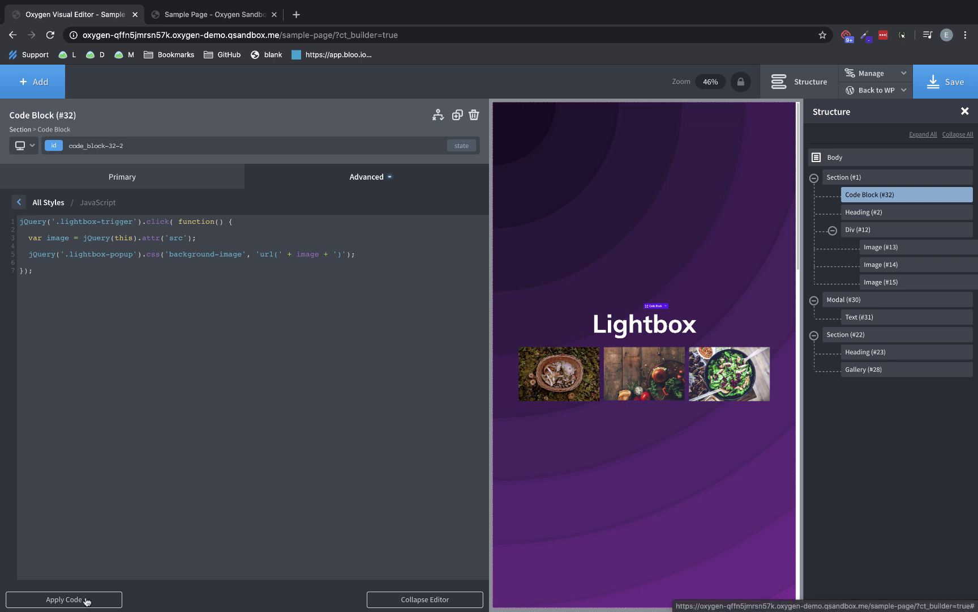
- Apply the updated code, reload the live page and check the mushroom lightbox shows its picture
click(56, 599)
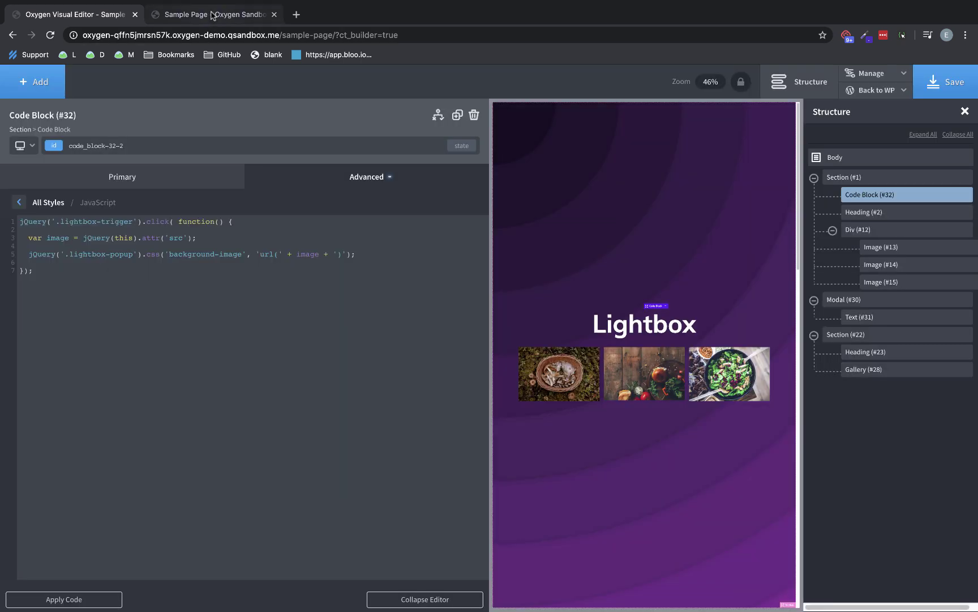
click(213, 16)
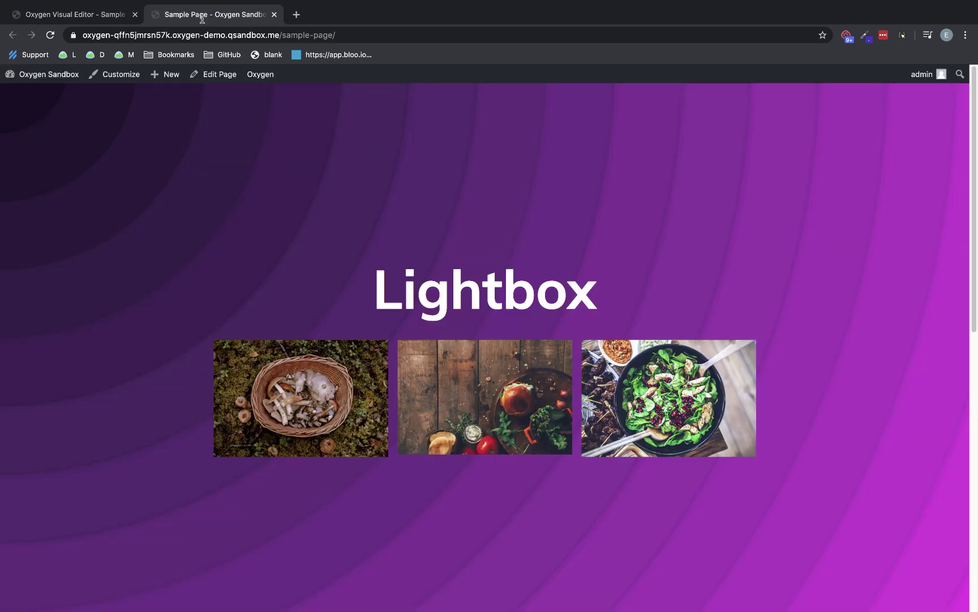
click(50, 36)
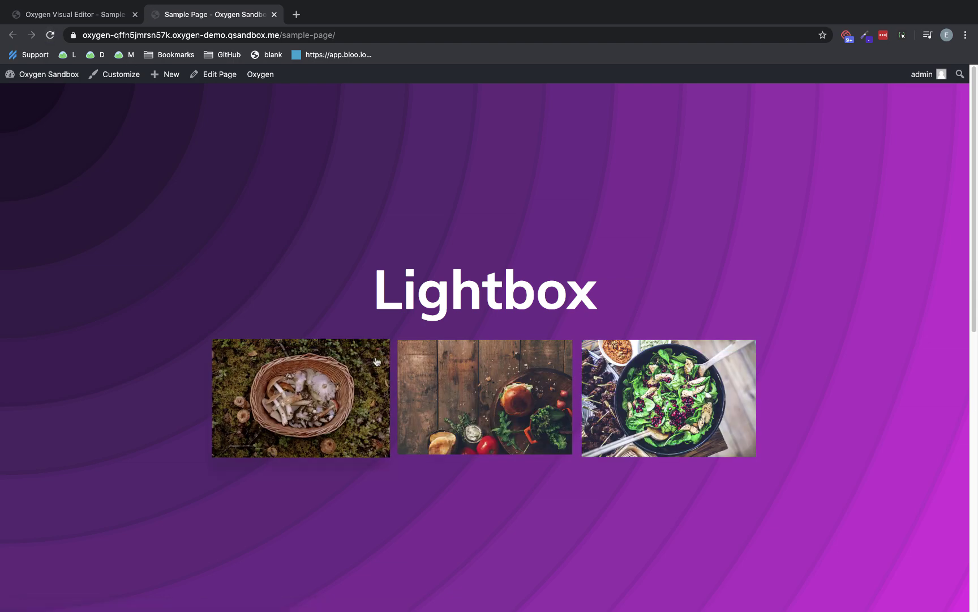
click(358, 429)
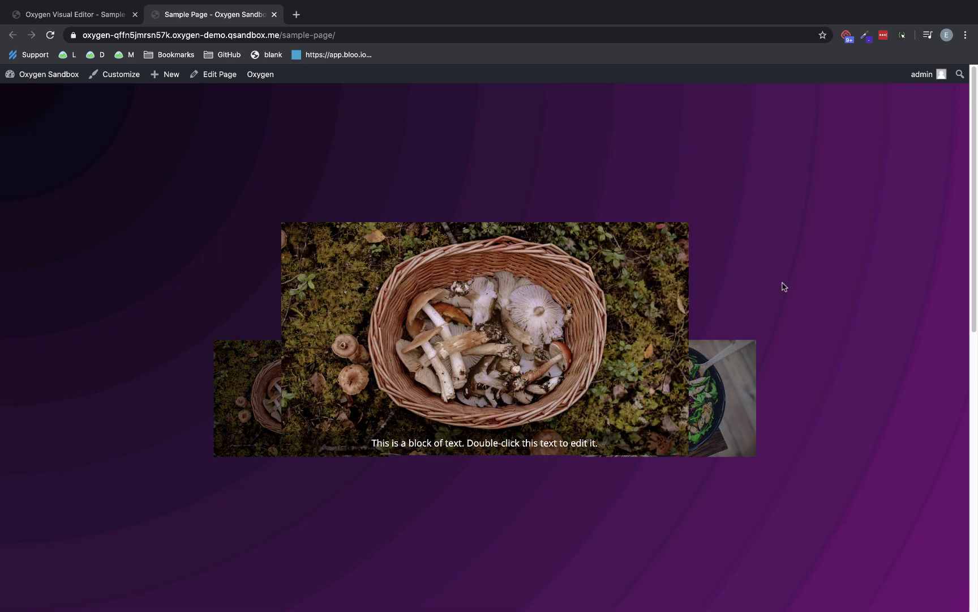
click(782, 263)
- Check the burger, salad and mushroom images each open their own picture, then return to the editor
click(478, 387)
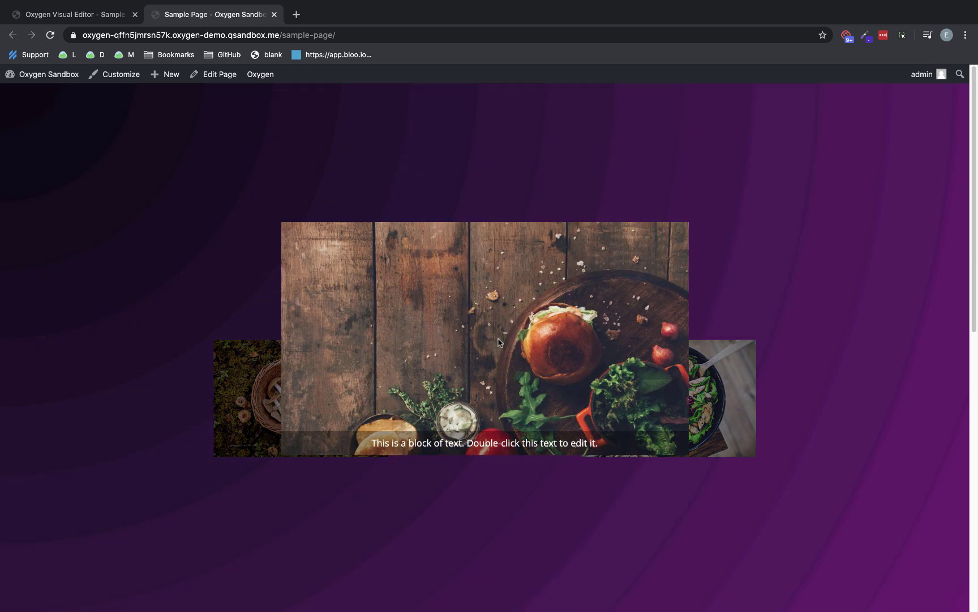
click(737, 265)
click(691, 401)
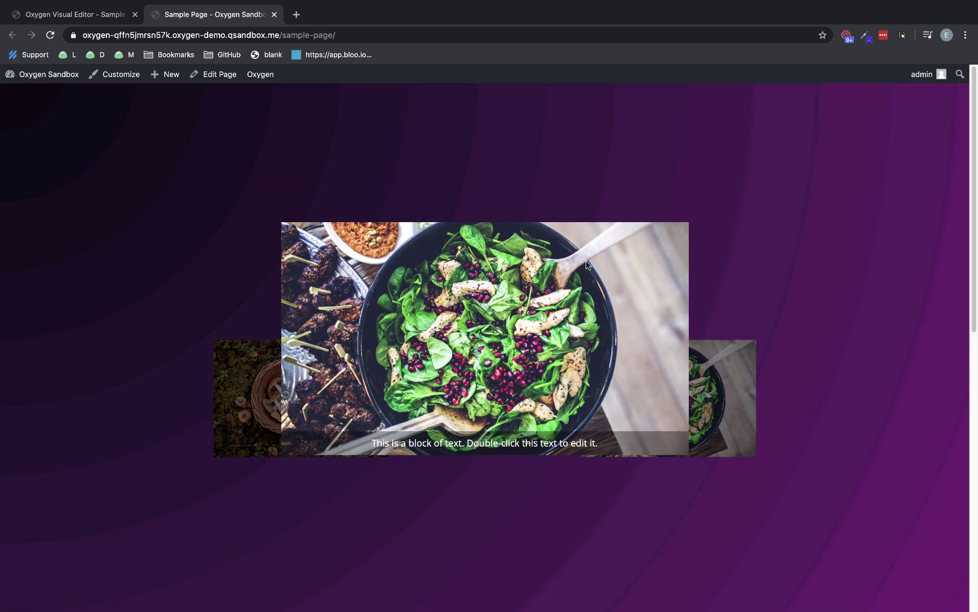
click(769, 255)
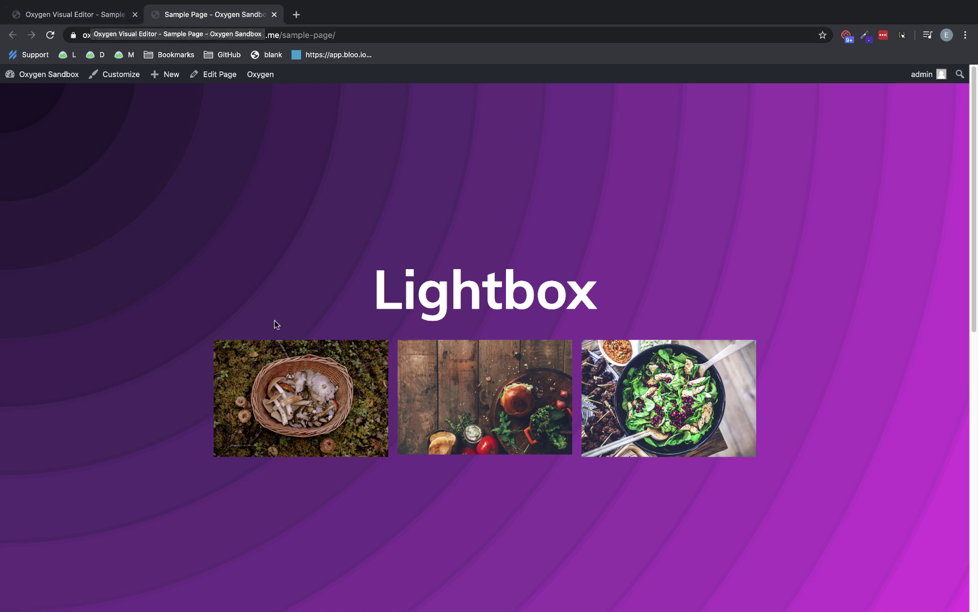
click(292, 359)
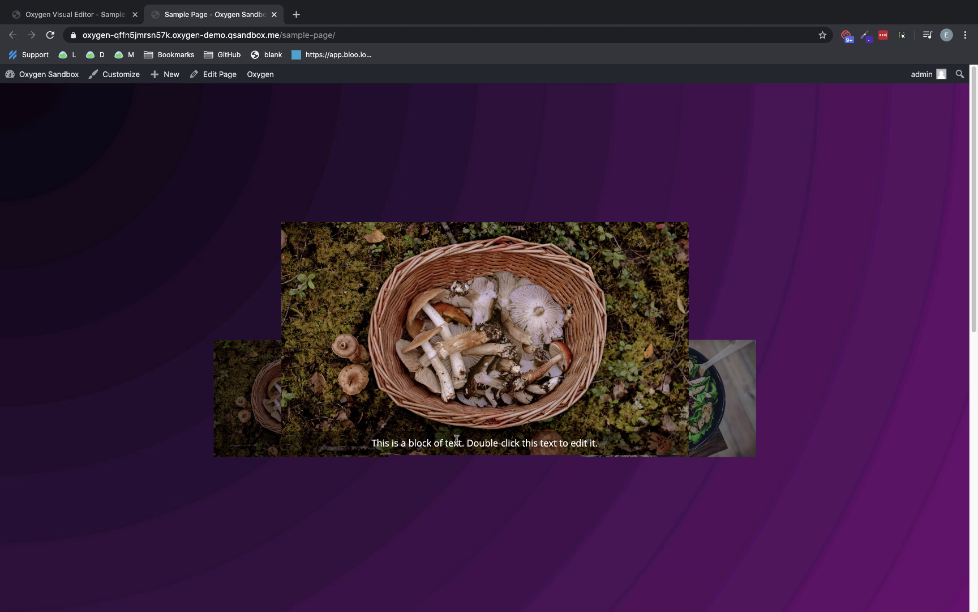
click(271, 274)
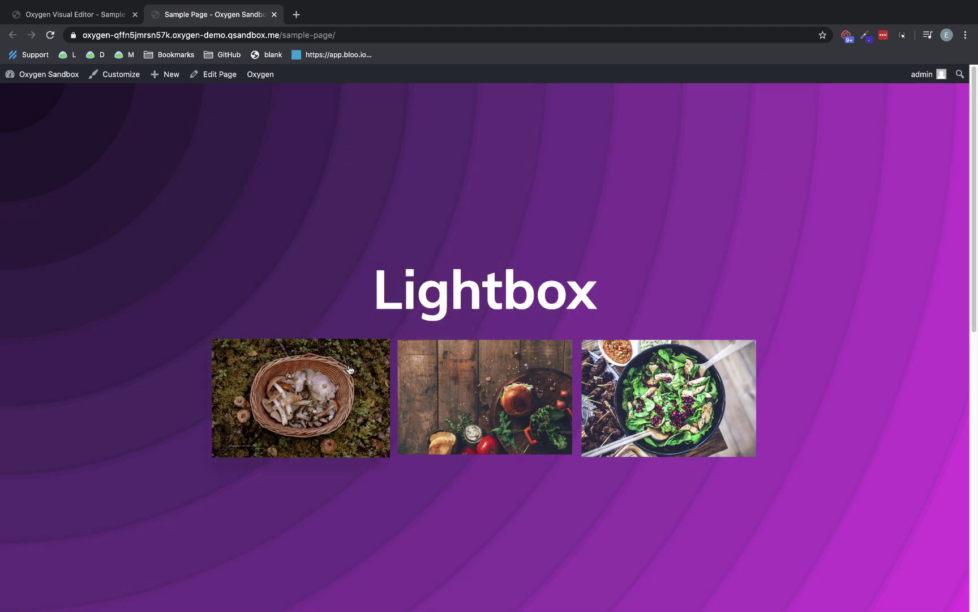
click(51, 12)
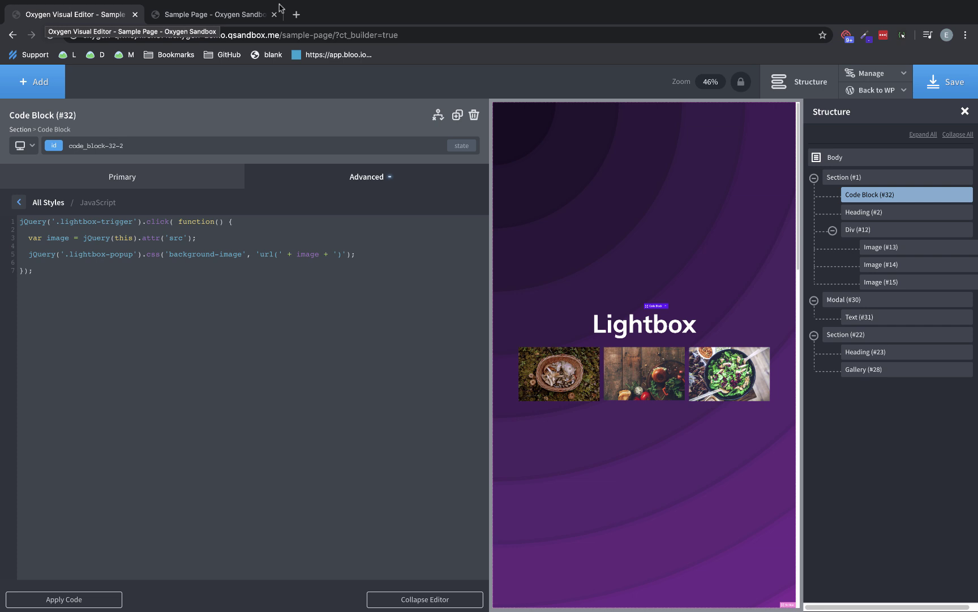
- Add a Text element after the first gallery image
click(881, 249)
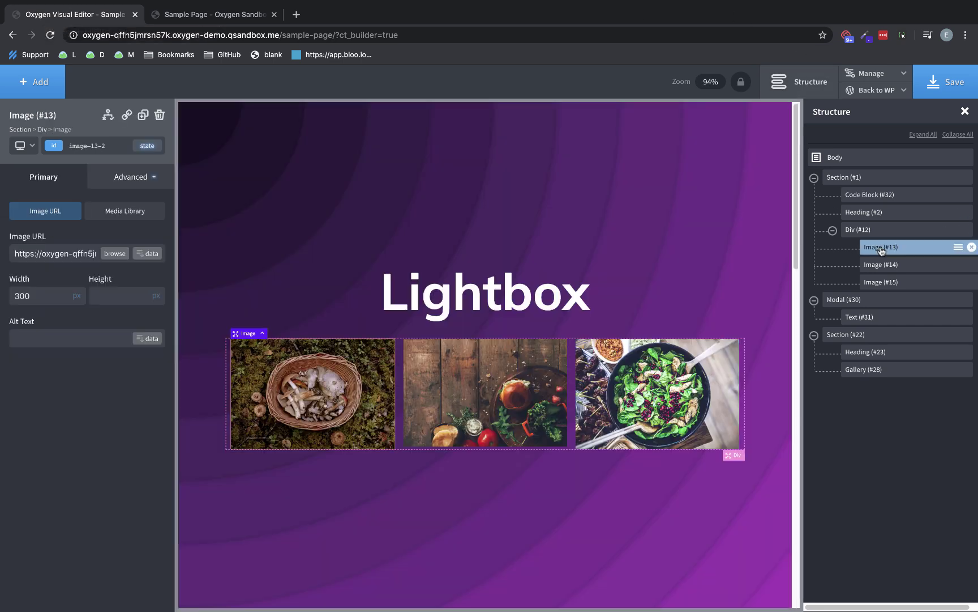
click(46, 83)
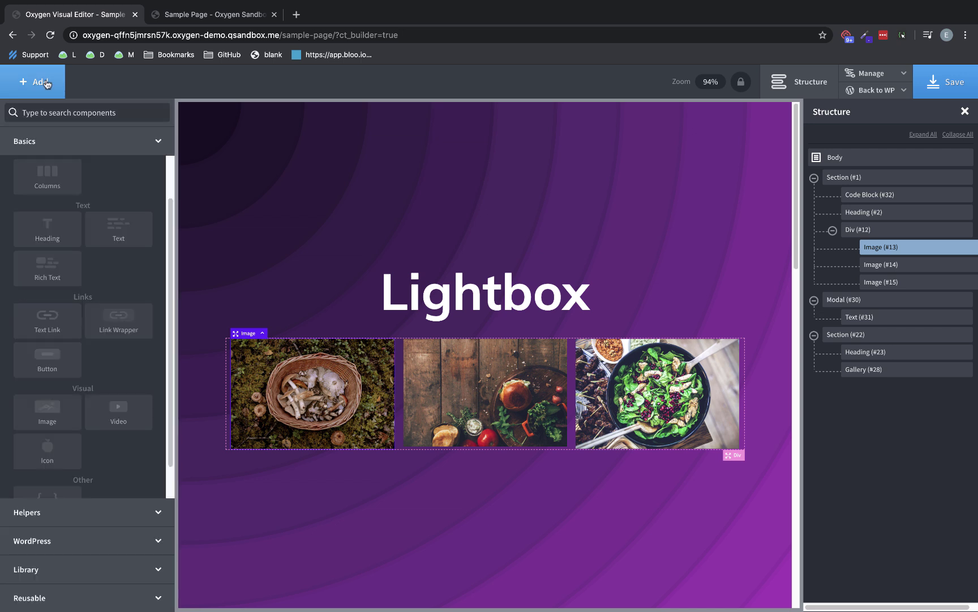
text(text)
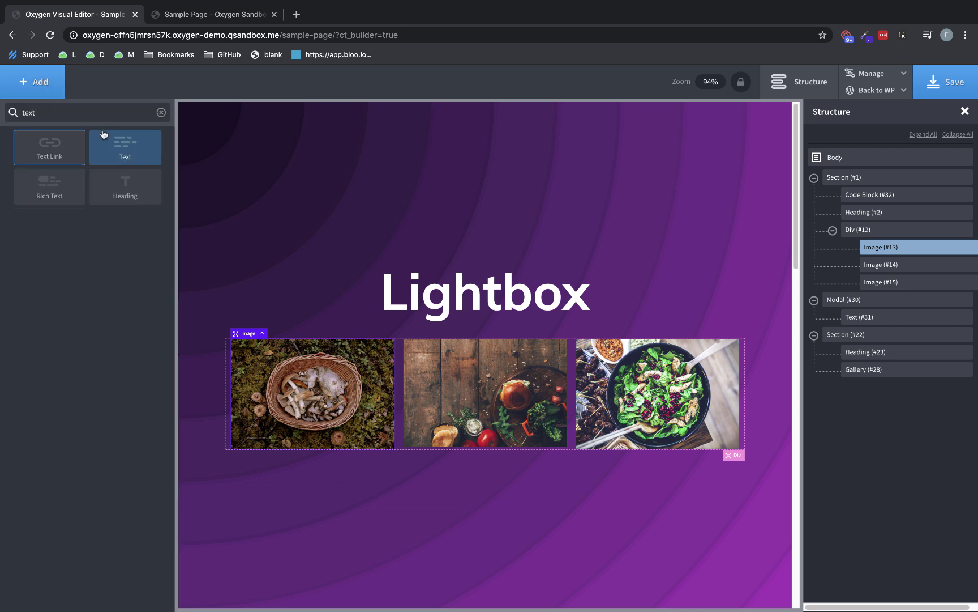
click(121, 142)
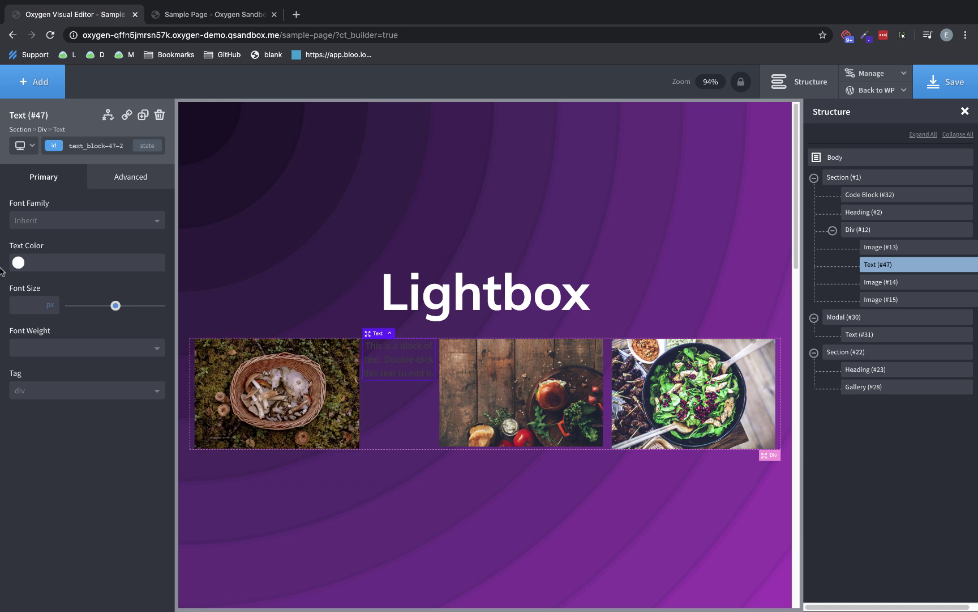
- Give the text block the lightbox-caption class and white (#ffffff) text colour
click(94, 143)
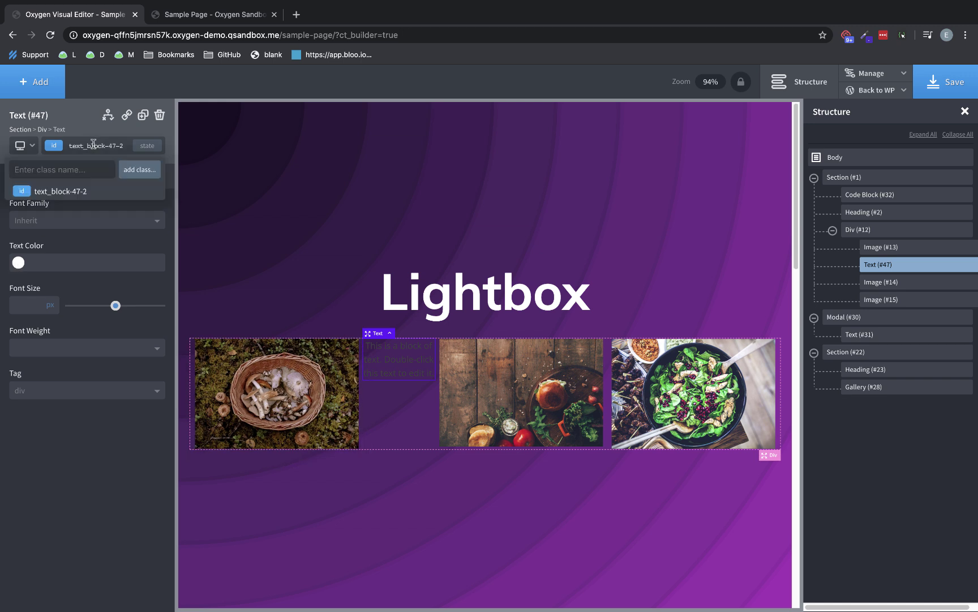
text(lightbox-caption)
key(Return)
click(18, 268)
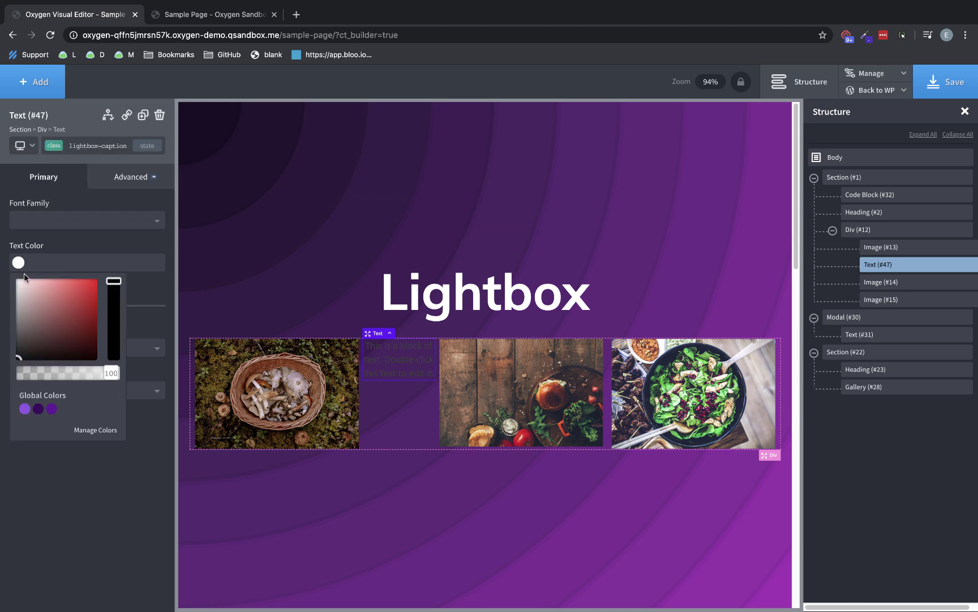
click(19, 280)
click(6, 265)
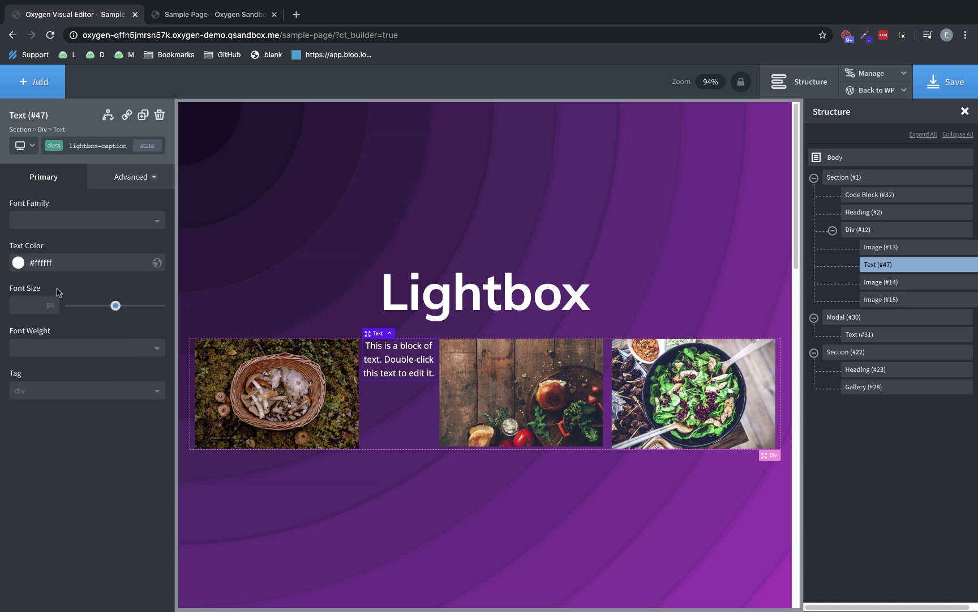
- Replace the placeholder with 'This is a caption of some mushrooms in a basket.'
double_click(396, 364)
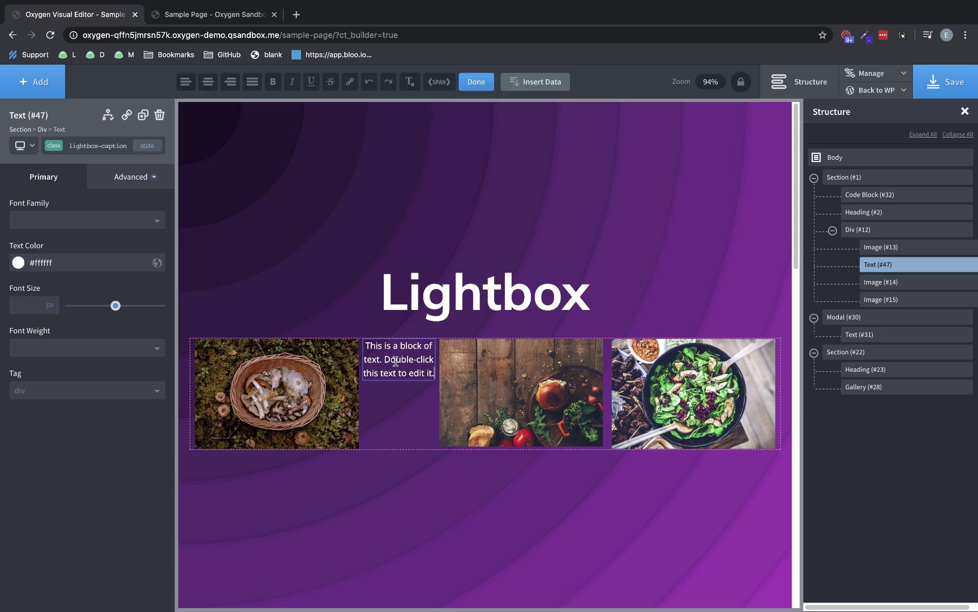
key(ctrl+a)
text(Thi)
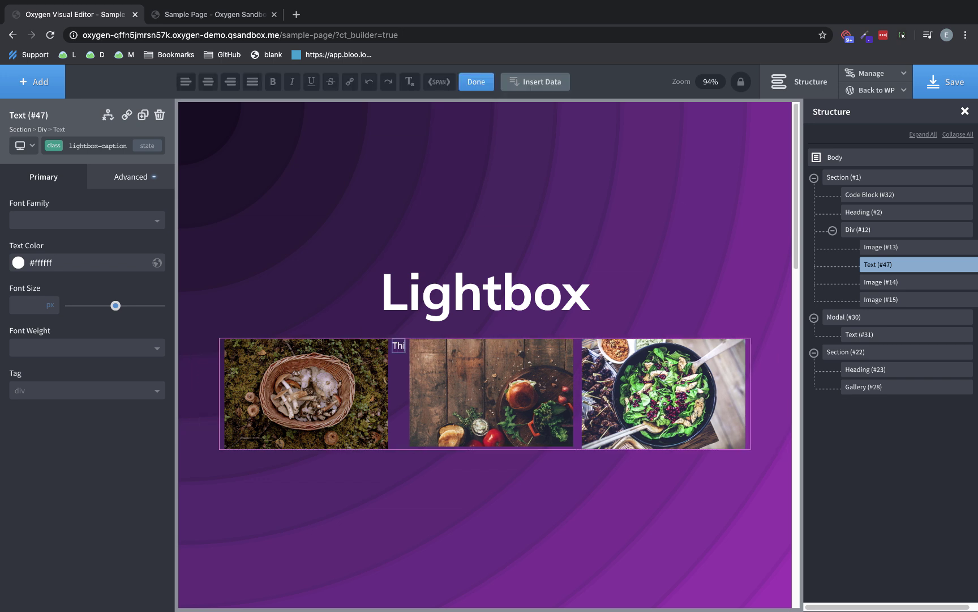
text(s is a caption of some m)
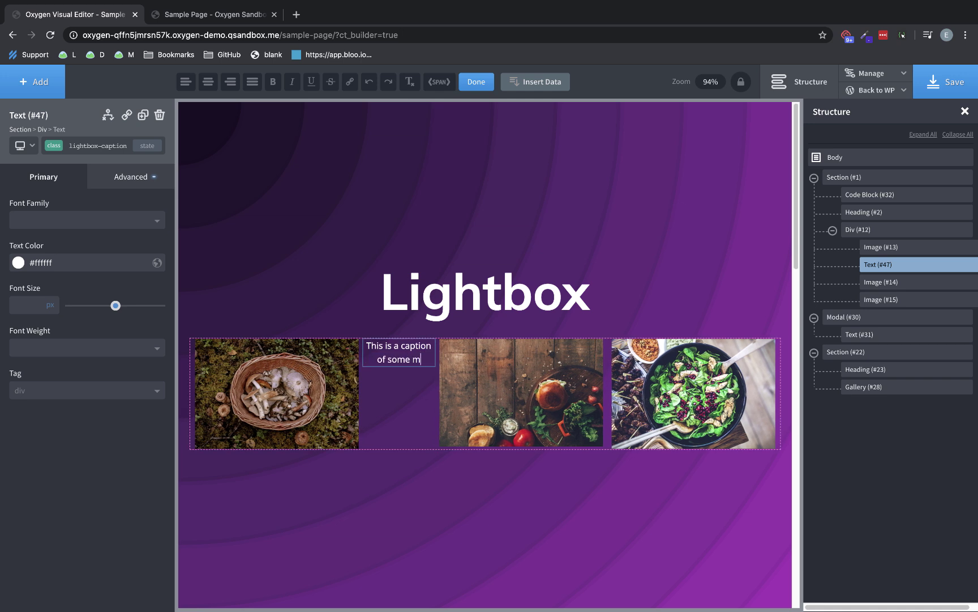
text(ushrooms in a basket.)
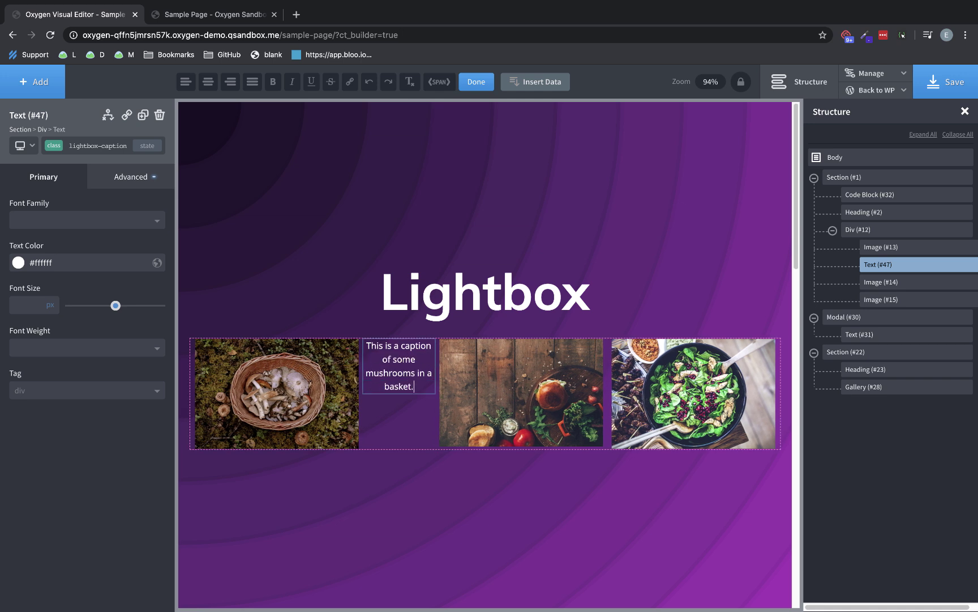
- Duplicate the mushroom caption and change the copy to 'Check out this sandwich, I think?'
click(143, 115)
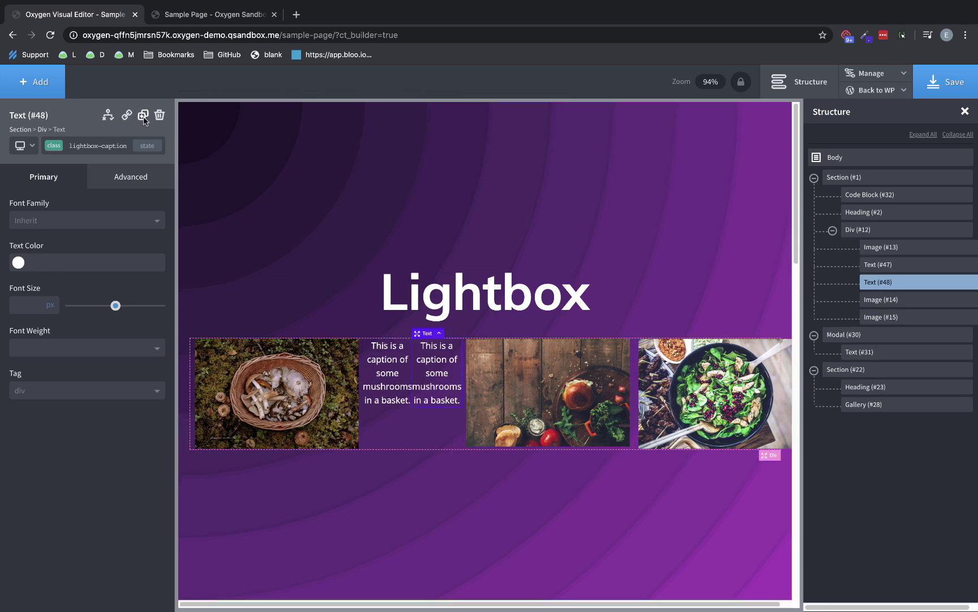
double_click(440, 362)
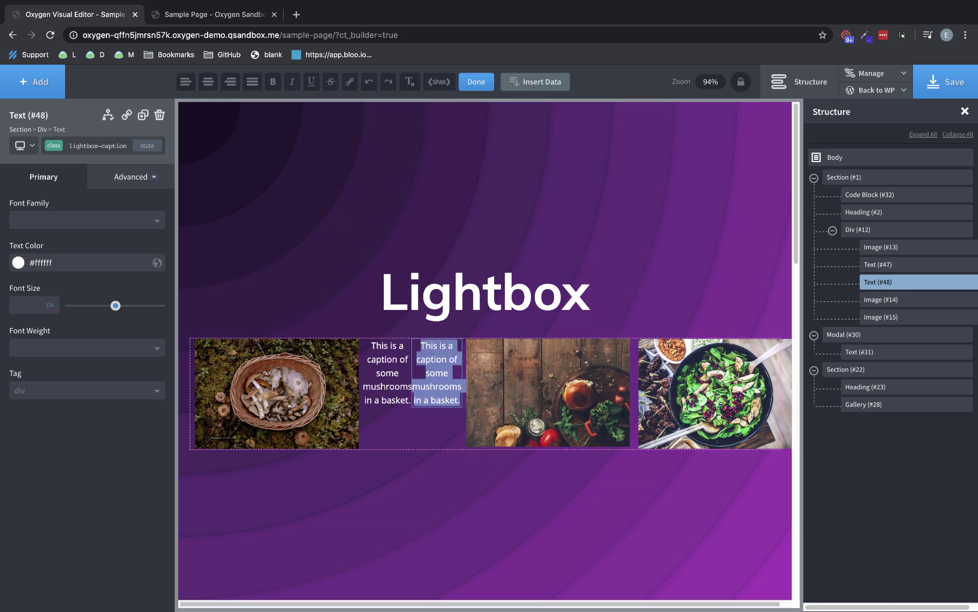
text(Check out this sandwi)
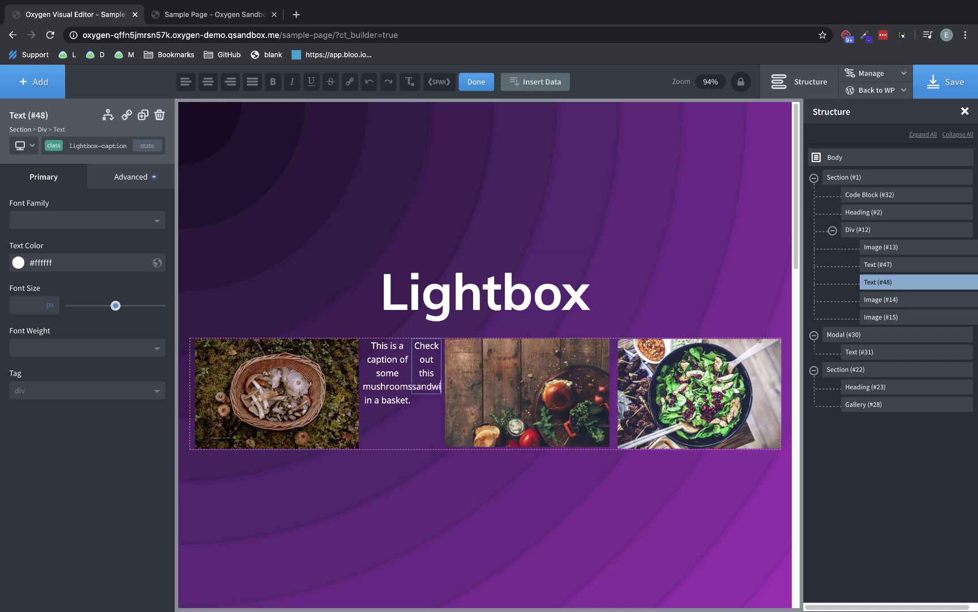
text(ch, I think?)
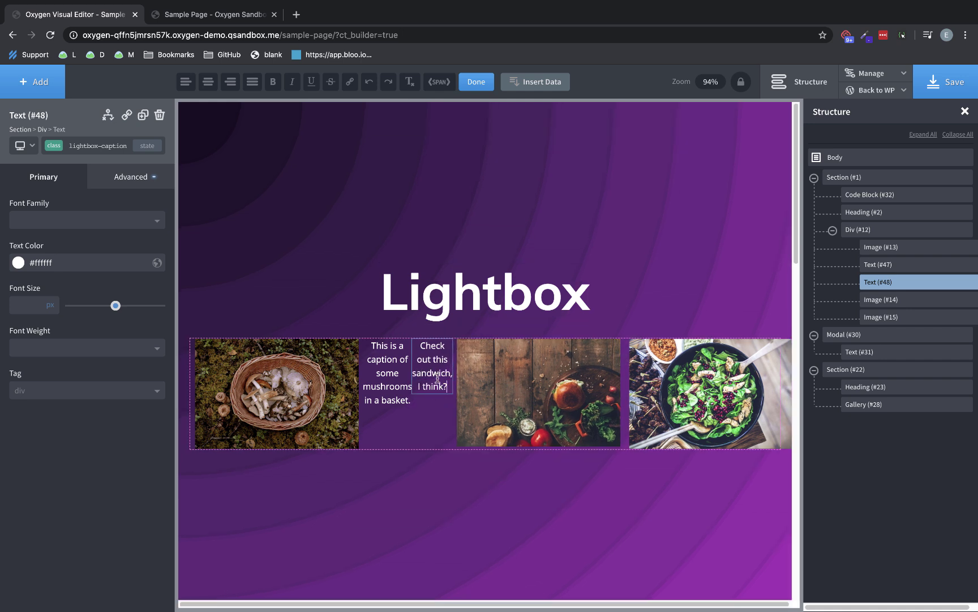
- Duplicate again, retype it as 'This is a delicious salad I want to eat.', then select the mushroom caption
click(142, 115)
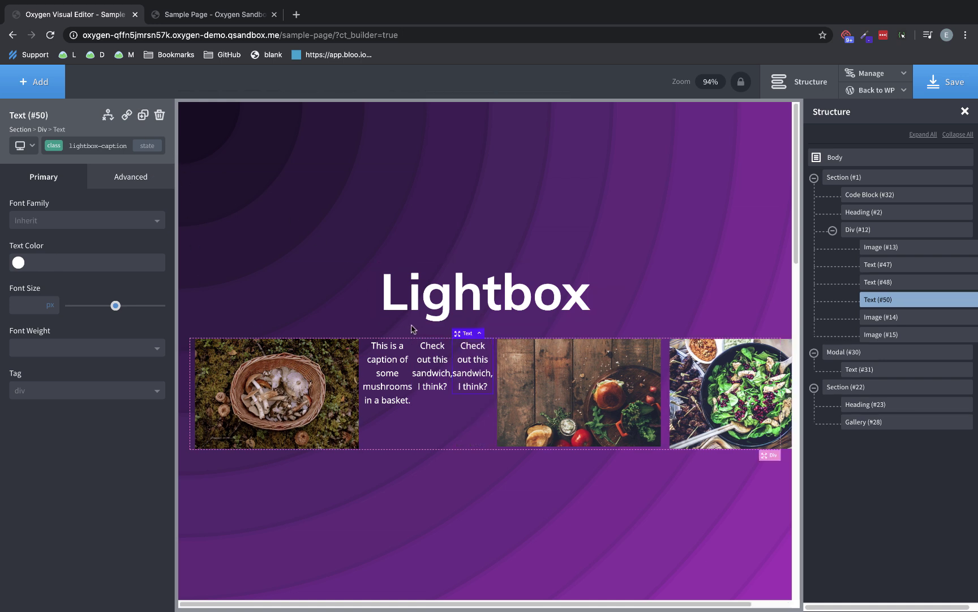
double_click(467, 360)
key(ctrl+a)
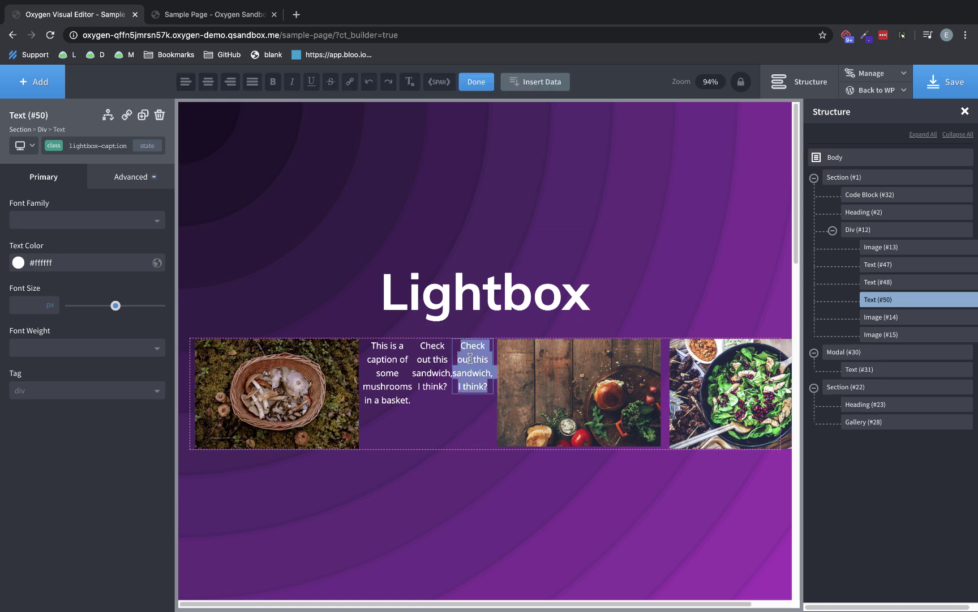
text(This is a delici)
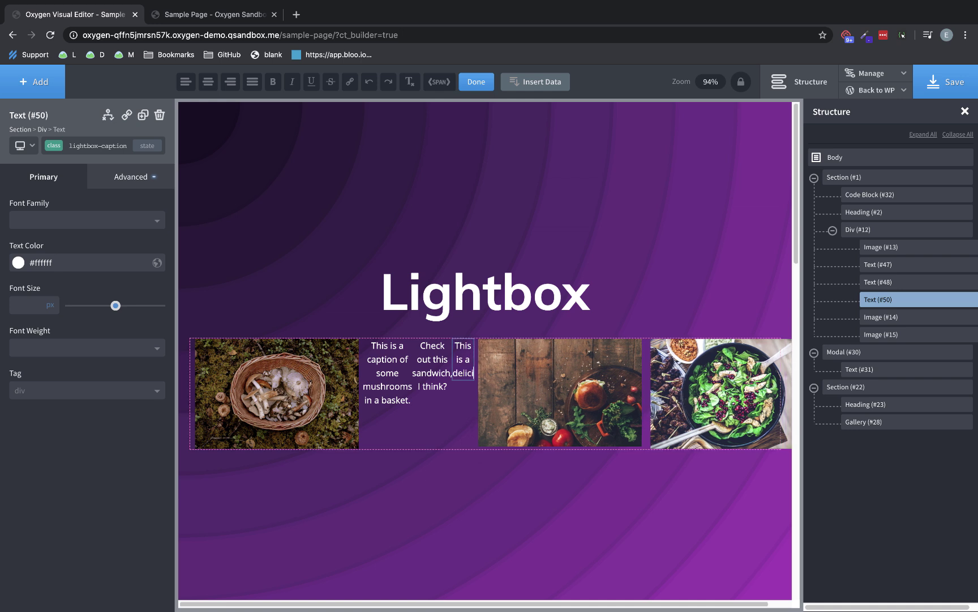
text(ous salad I want to eat.)
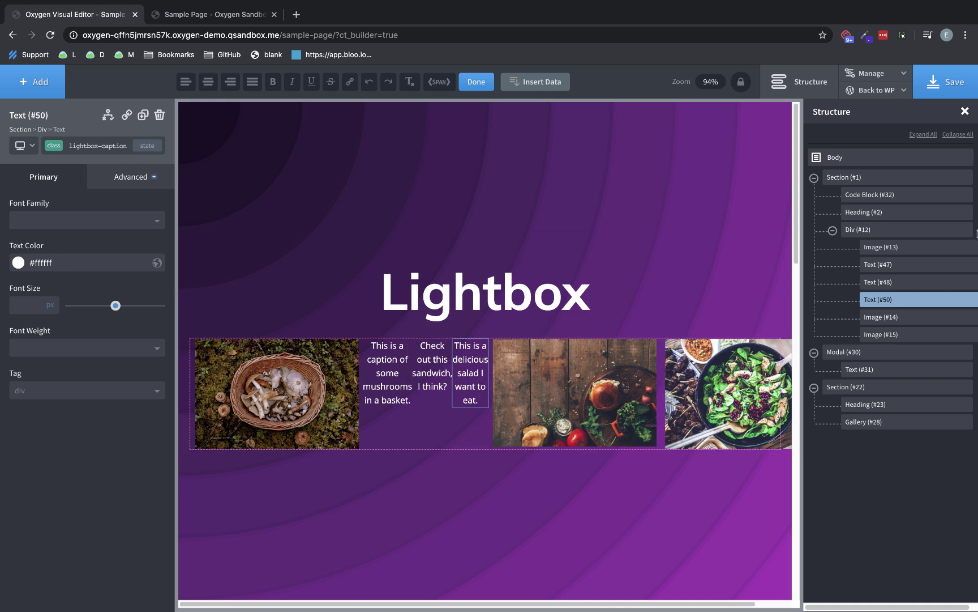
click(916, 266)
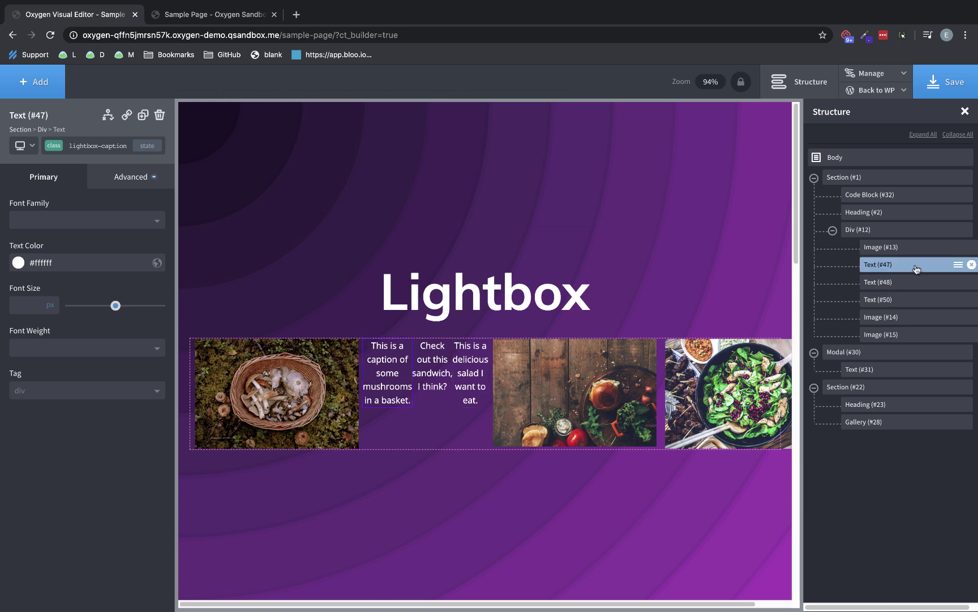
- Rename the mushroom and sandwich caption texts to Caption
click(958, 265)
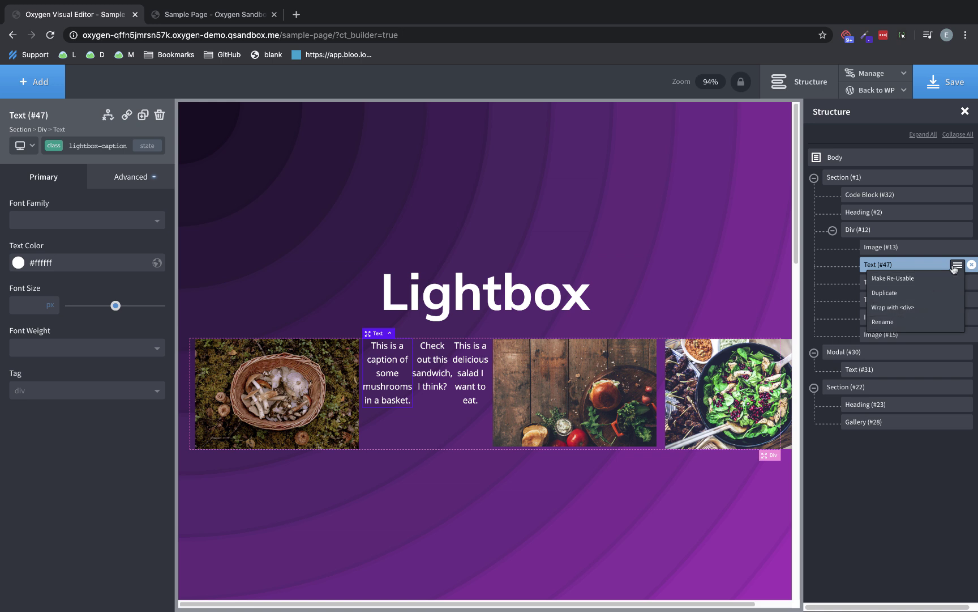
click(898, 323)
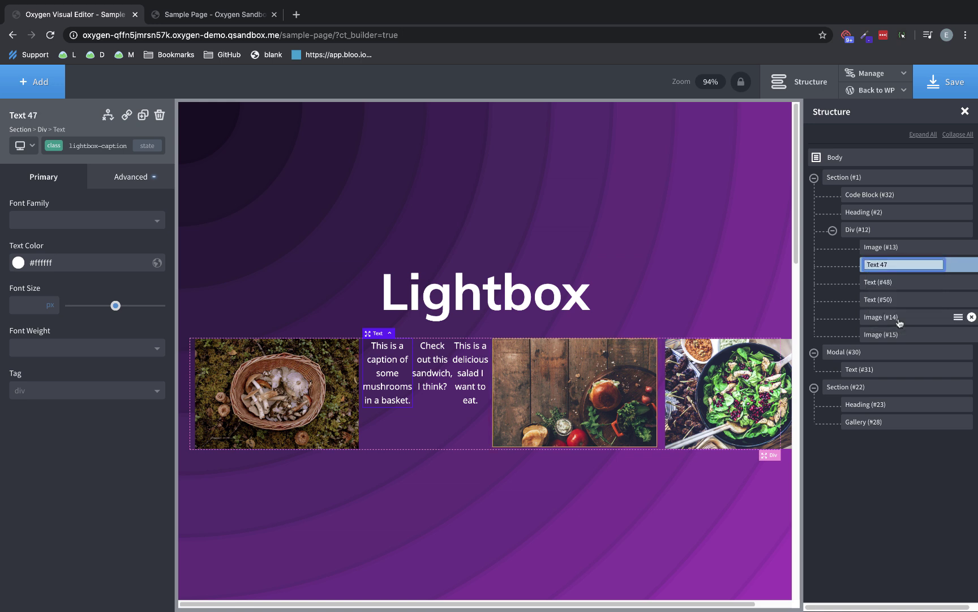
text(CAptio)
key(BackSpace)
key(BackSpace)
key(BackSpace)
key(BackSpace)
text(ap)
key(BackSpace)
key(BackSpace)
key(BackSpace)
text(aption)
key(Return)
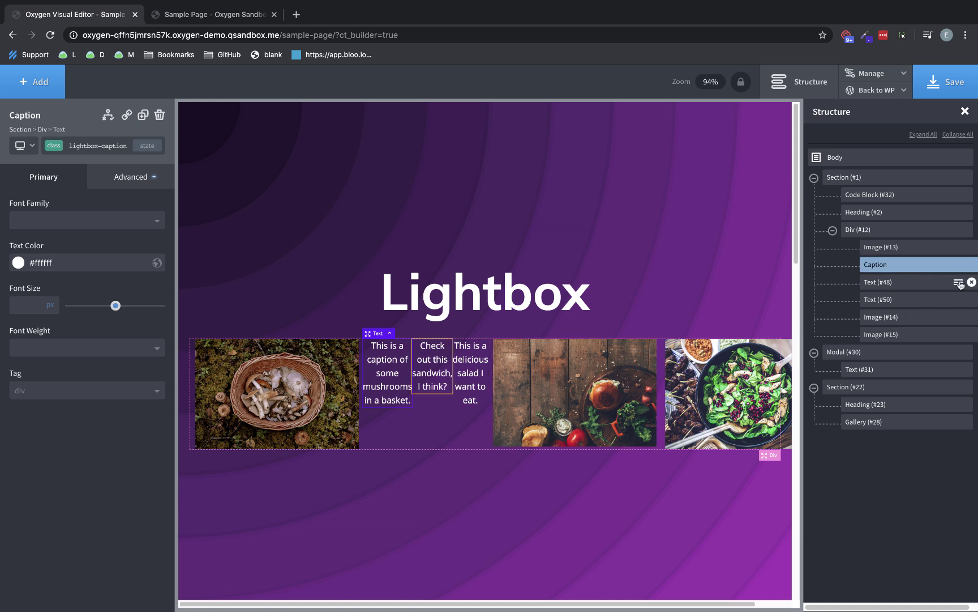
click(960, 284)
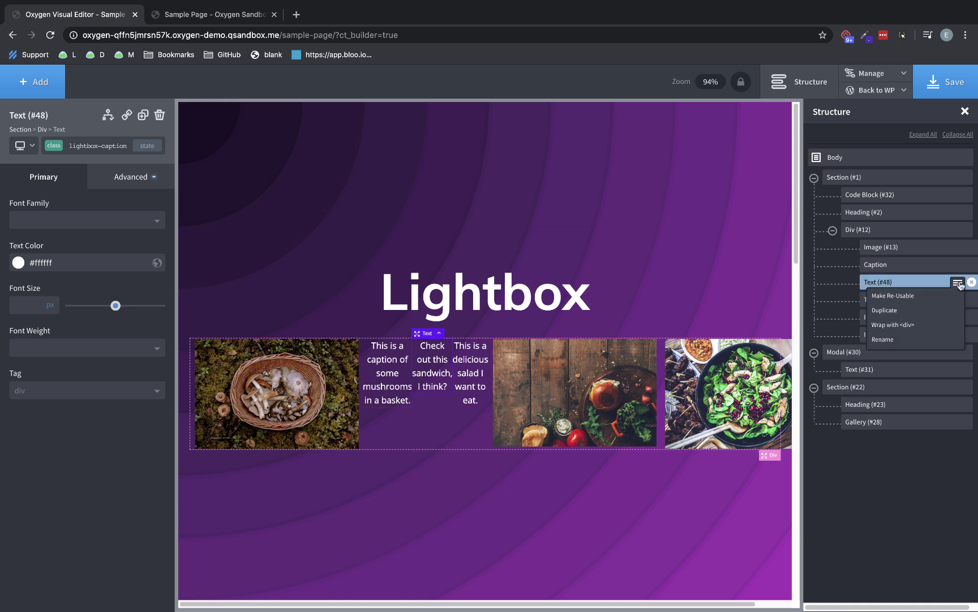
click(905, 340)
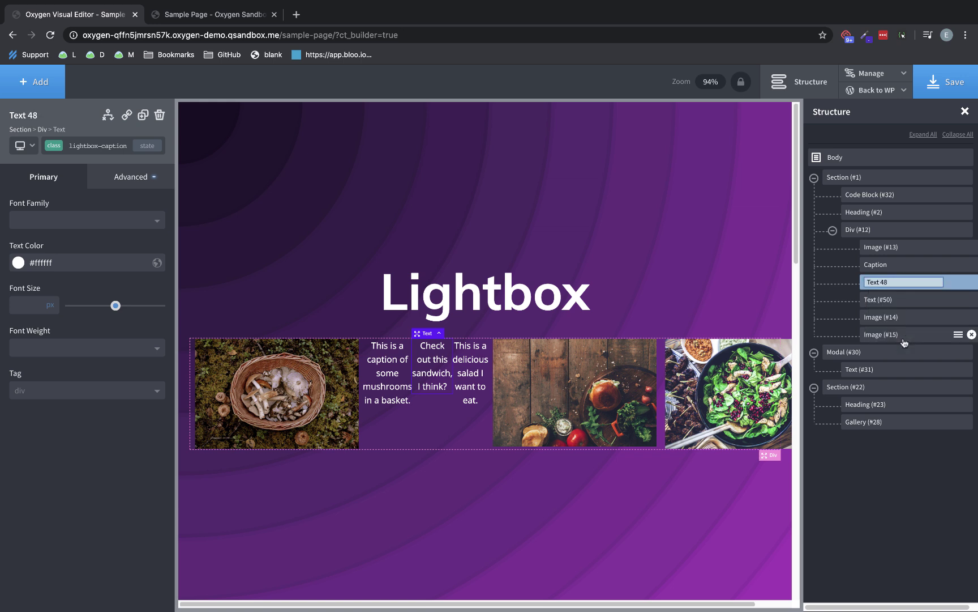
text(Caption)
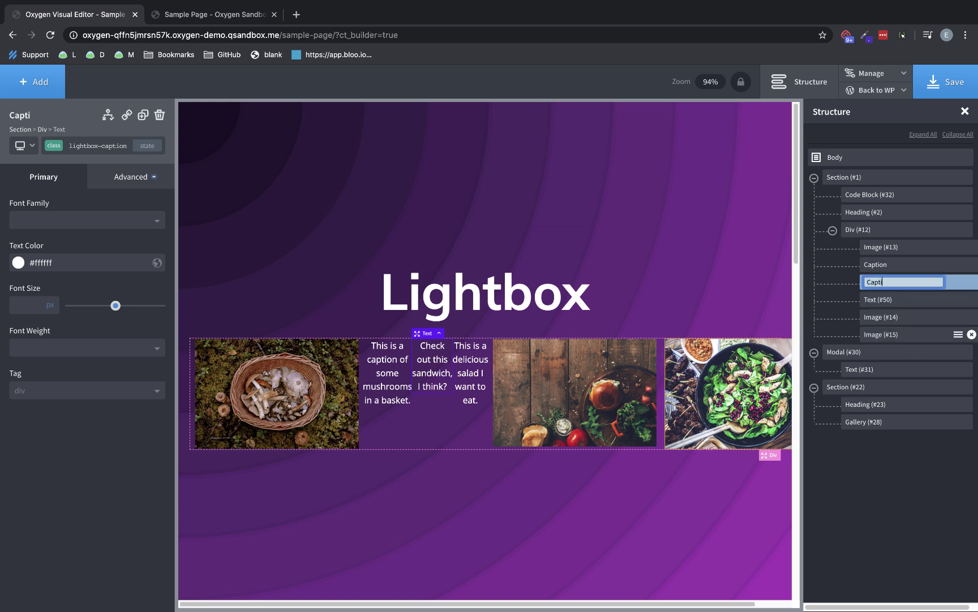
key(Return)
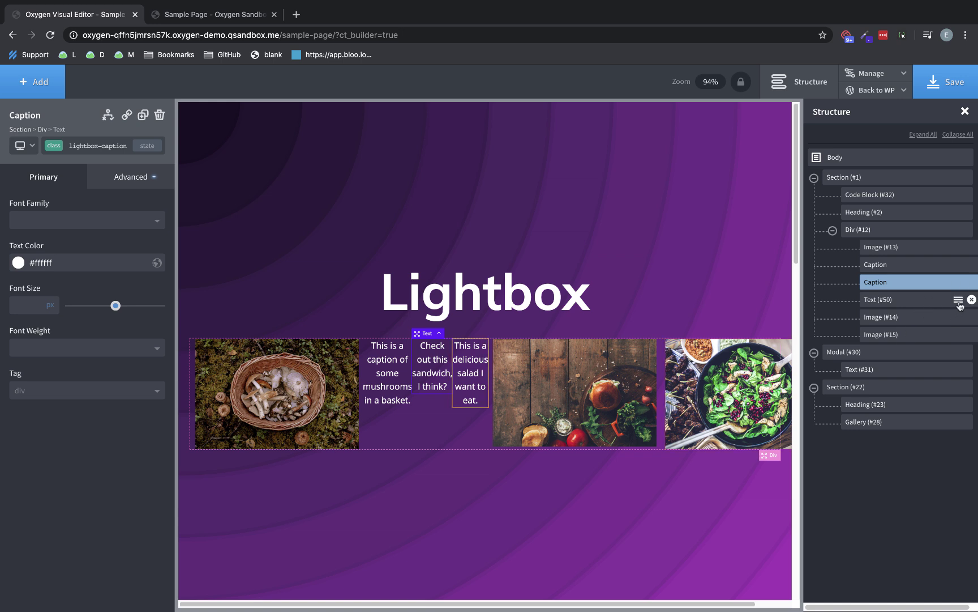
- Rename the salad caption to Caption and move the salad and sandwich captions below their images
click(958, 299)
click(918, 357)
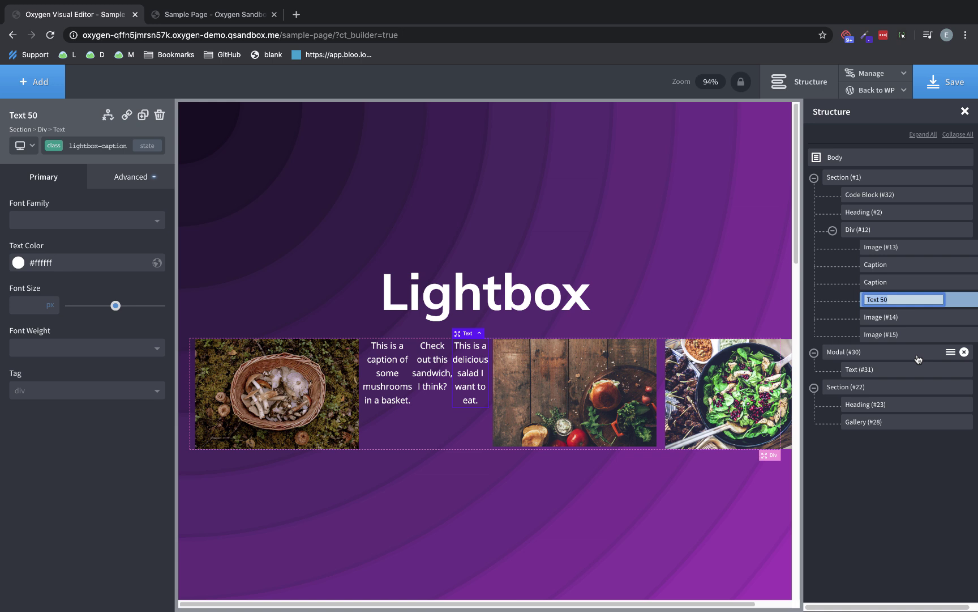
text(Caption)
key(Return)
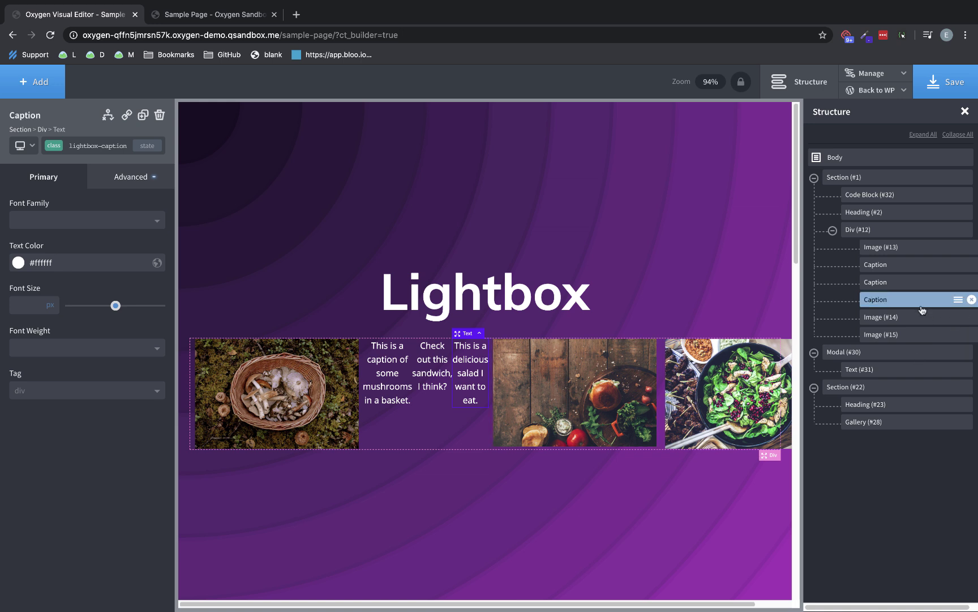
drag(897, 302, 897, 343)
drag(896, 282, 895, 311)
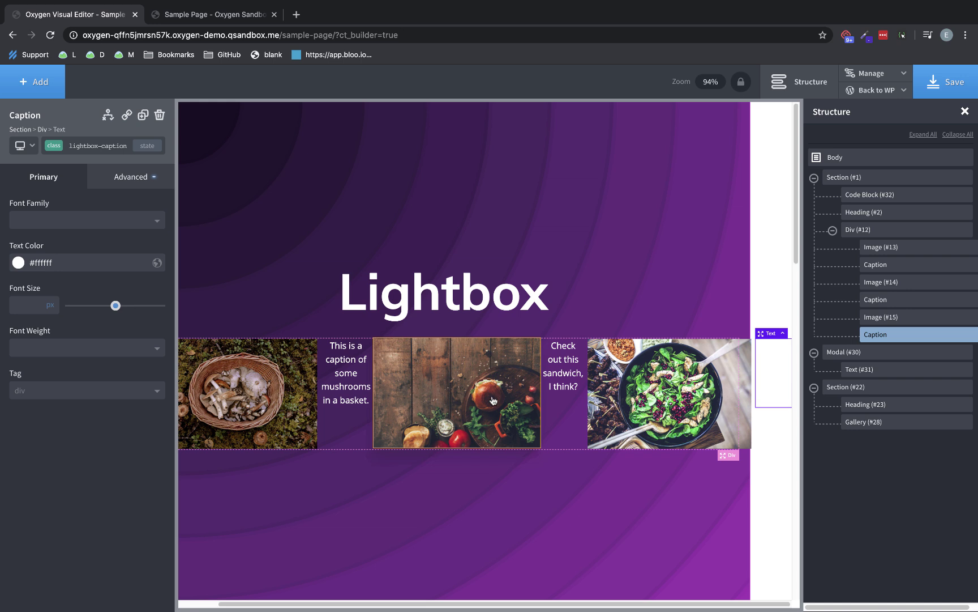
- Set the captions' Layout Display to none, then select Code Block #32
click(409, 381)
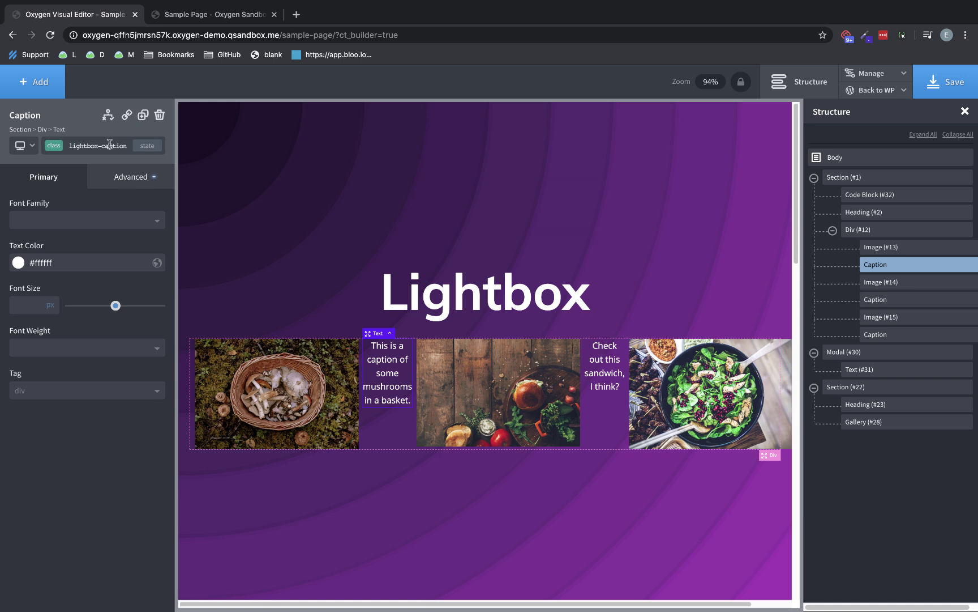
click(125, 180)
click(111, 274)
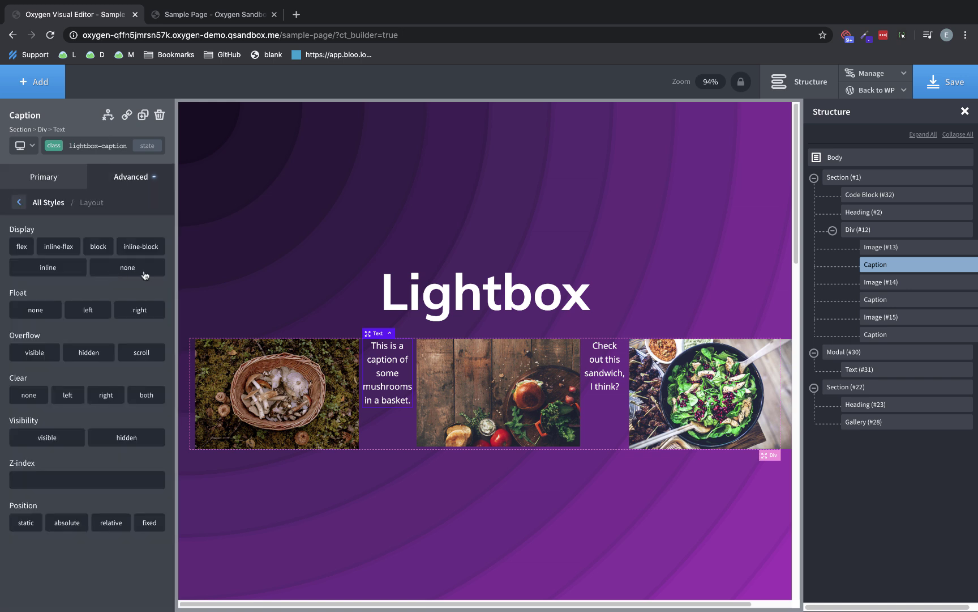
click(142, 272)
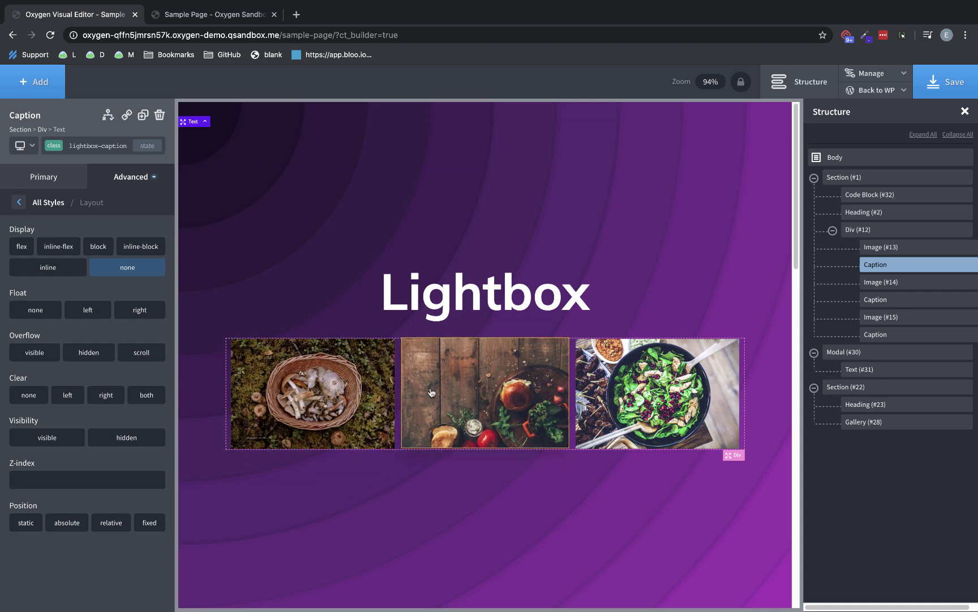
click(963, 84)
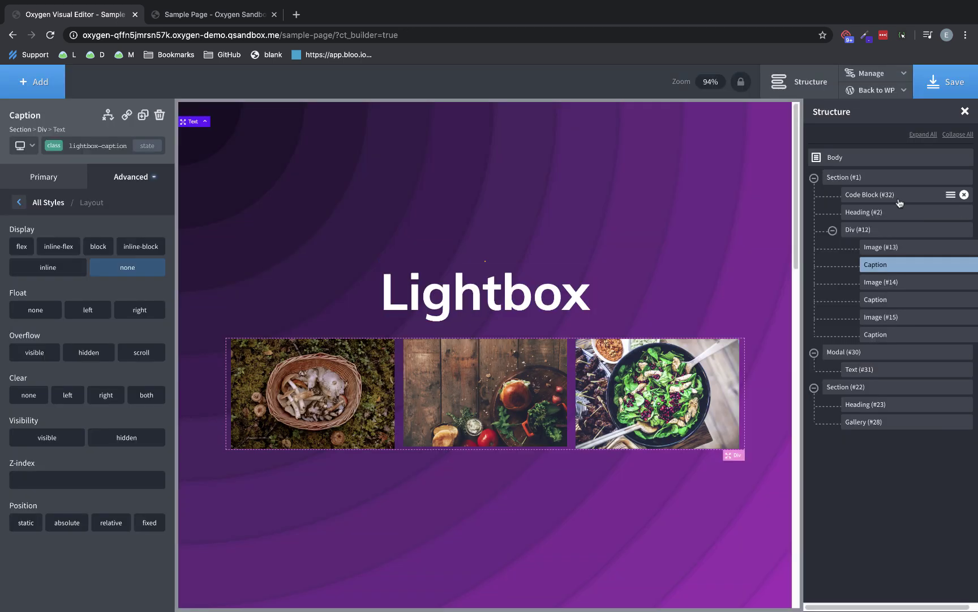
click(898, 200)
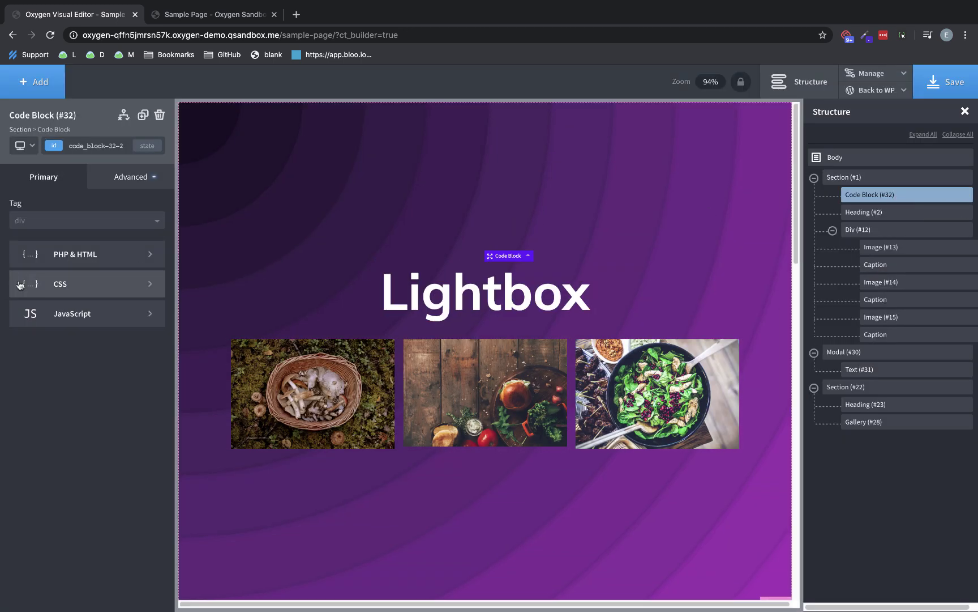
- Add var caption = jQuery(this).next().text(); and alert(caption); to Code Block #32's JavaScript
click(88, 322)
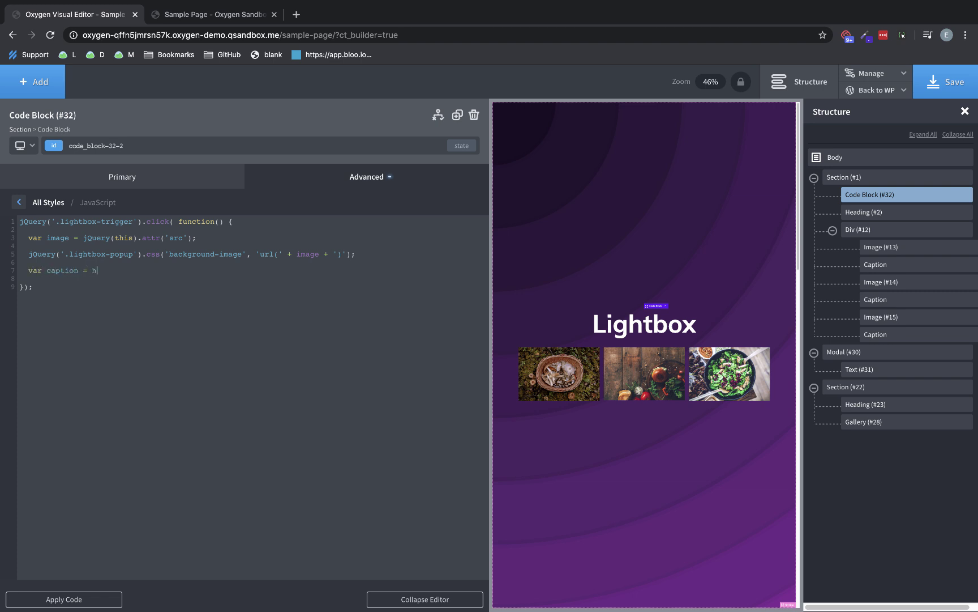
text(Query(this))
key(Return)
key(Return)
- Save the script and confirm on the live Sample Page that the mushroom image alerts its caption
click(960, 84)
click(197, 16)
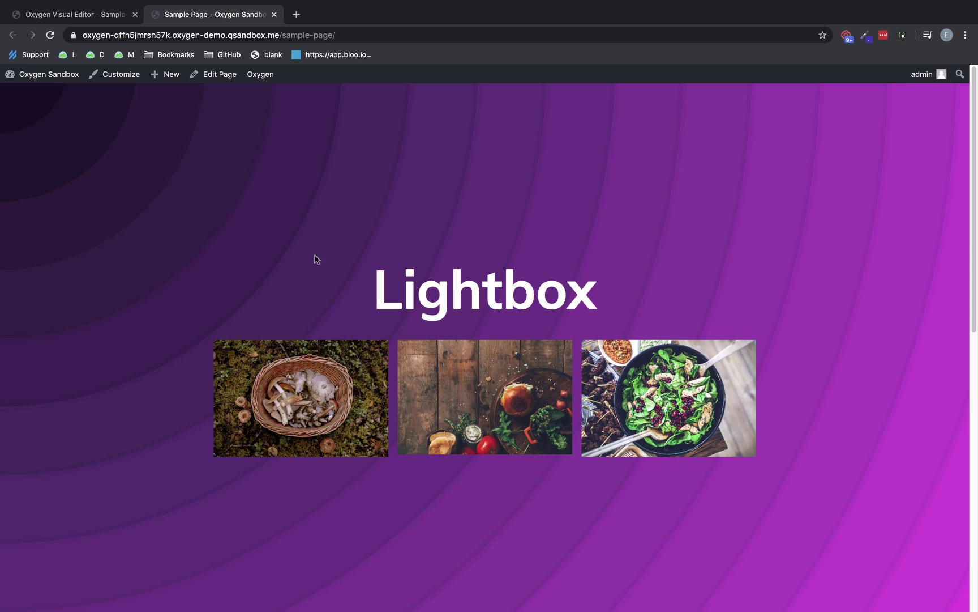
click(299, 356)
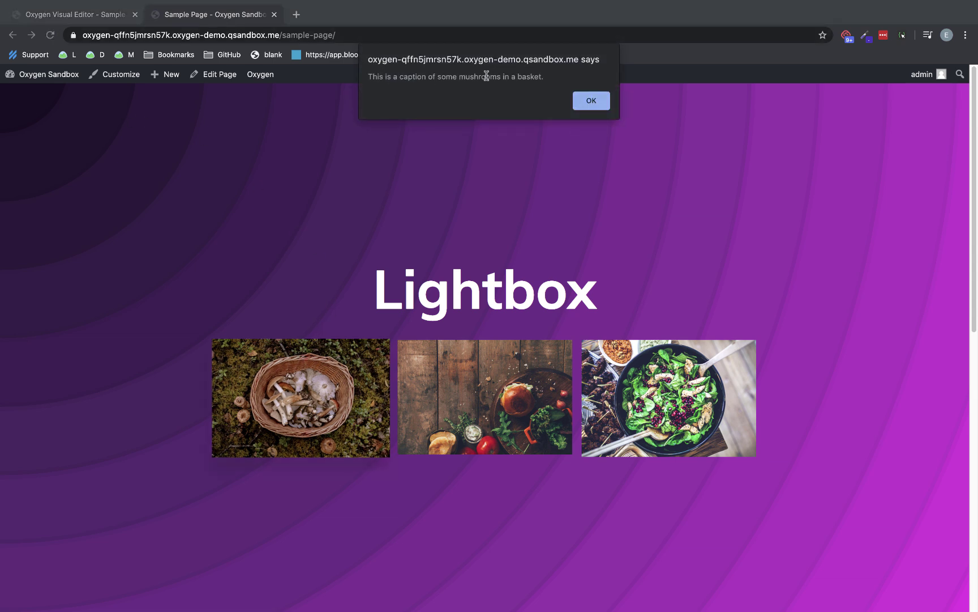
click(591, 102)
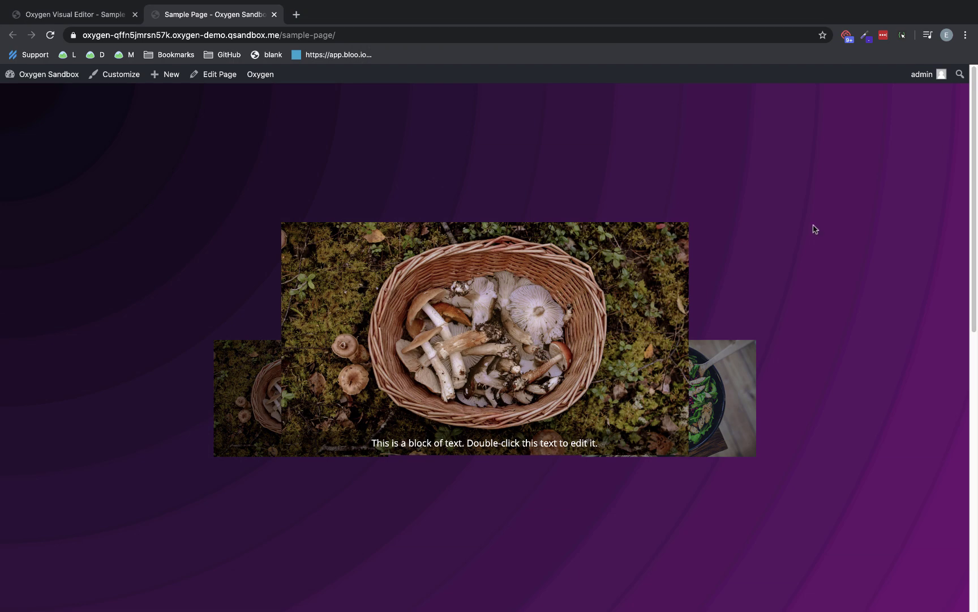
click(812, 227)
- Check that the sandwich and salad images each alert their own caption
click(548, 387)
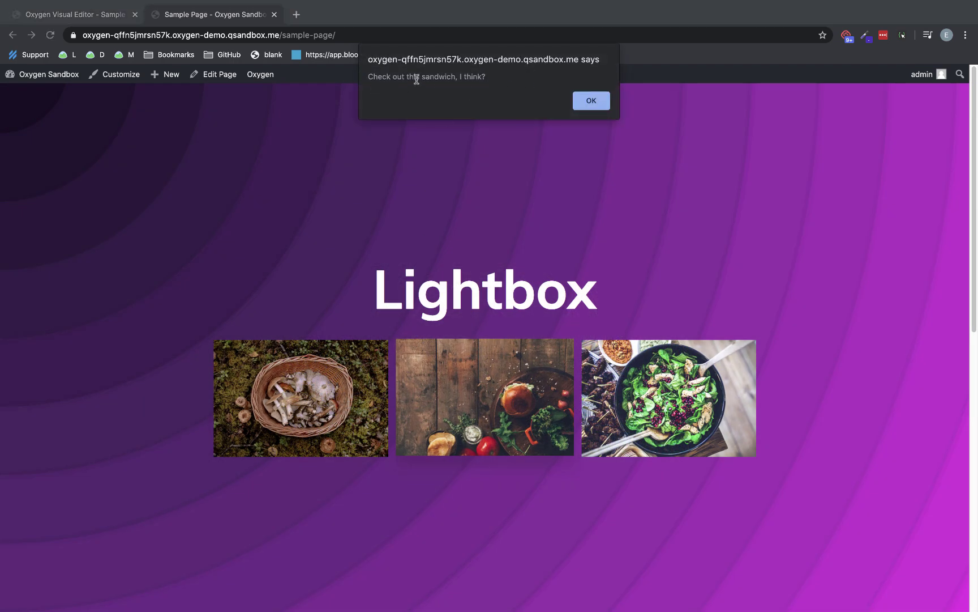
click(591, 100)
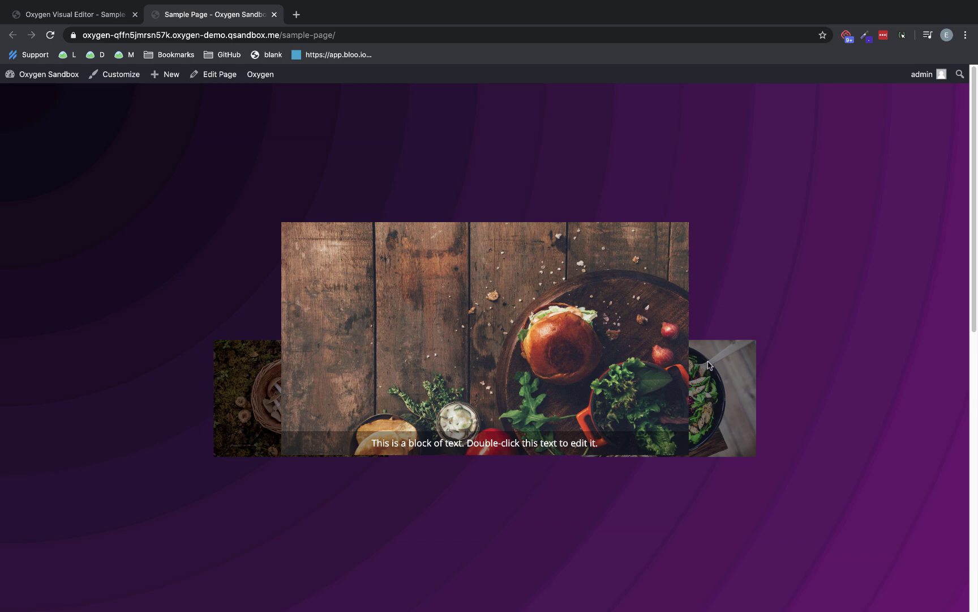
click(723, 372)
click(723, 371)
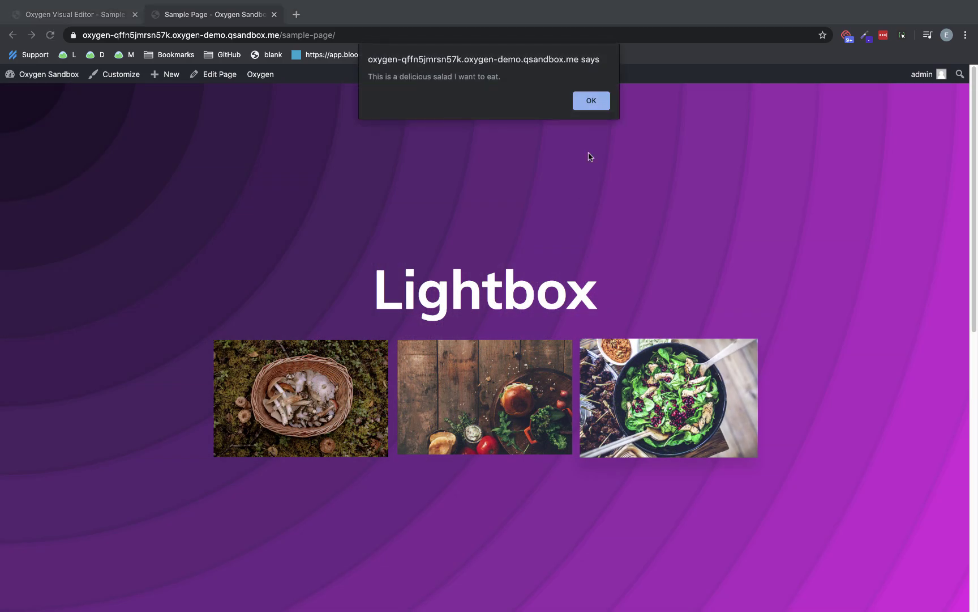
click(591, 100)
- Replace alert(caption); with jQuery('.lightbox-popup-caption').text( caption ); and save the script
click(401, 164)
click(102, 14)
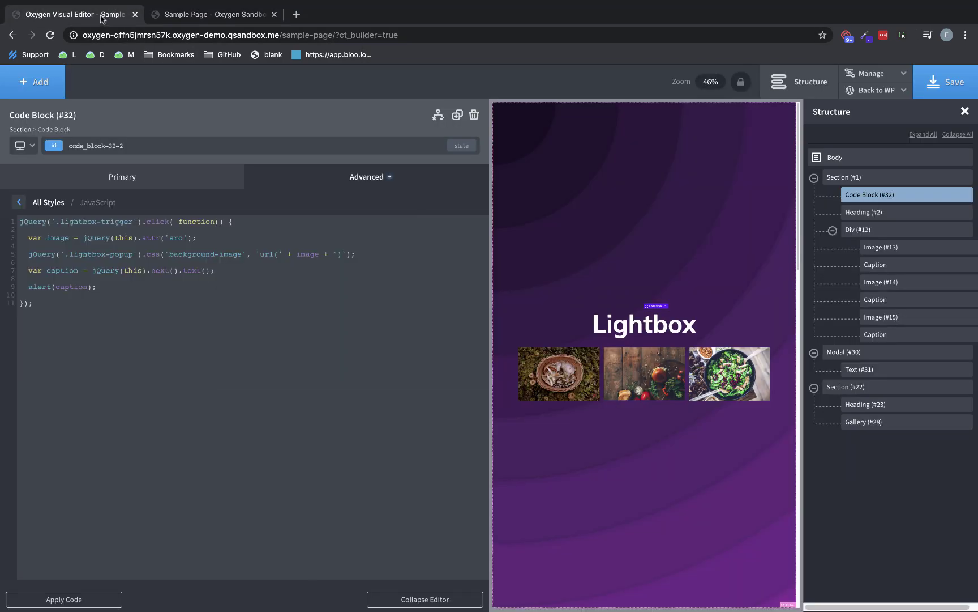
drag(98, 287, 30, 286)
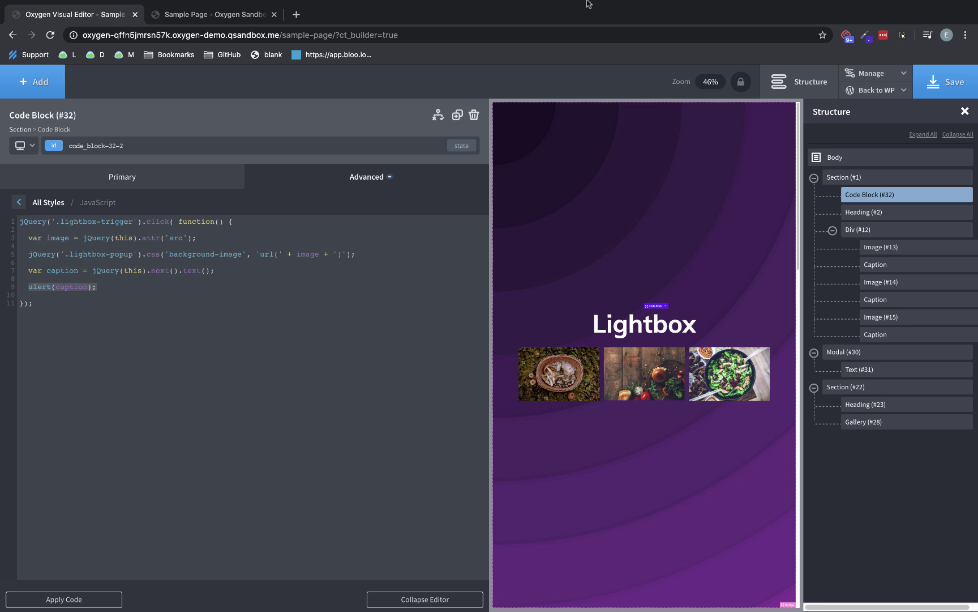
scroll(723, 1, down, 2)
click(732, 61)
text(jQuery('.lightbox-popup)
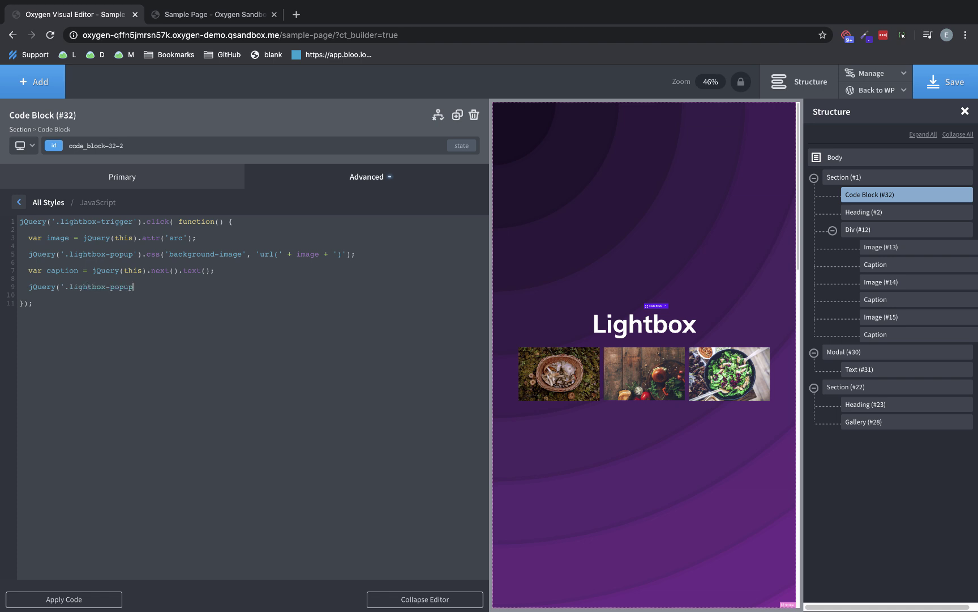
text(caption').text( cap)
text(tion );)
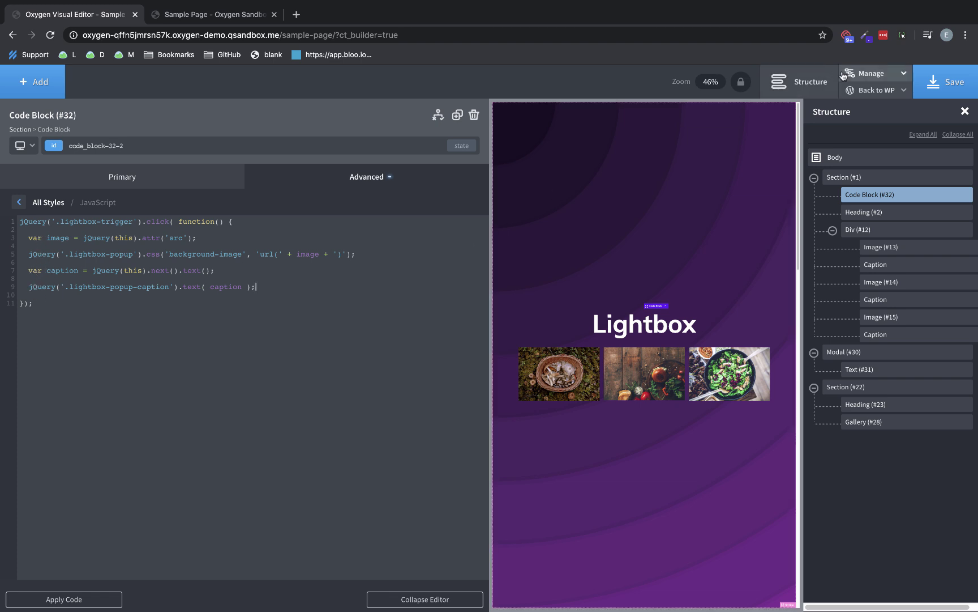
click(943, 79)
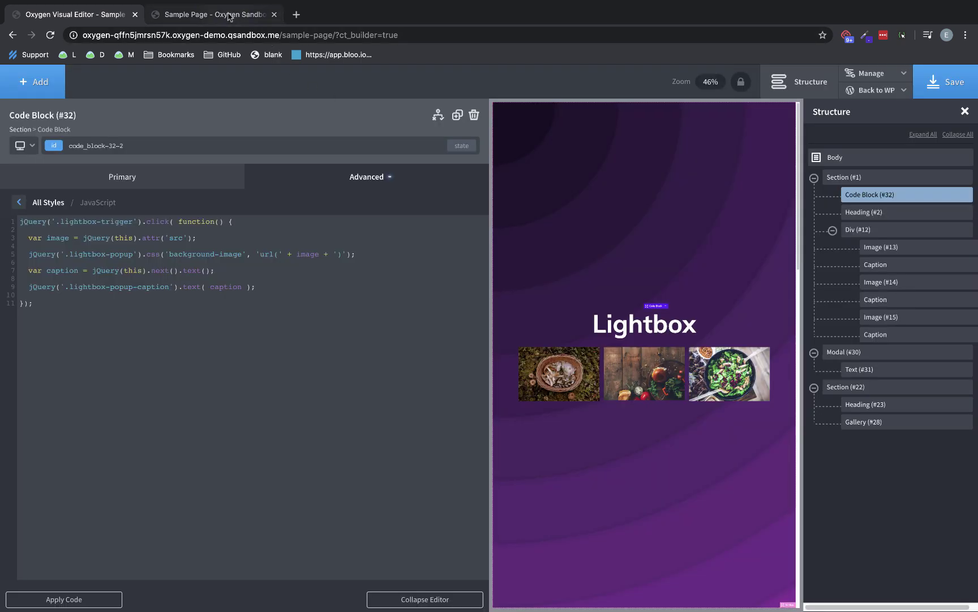
- Reload the live Sample Page and open and close the mushroom, sandwich and salad lightboxes
click(226, 14)
click(49, 36)
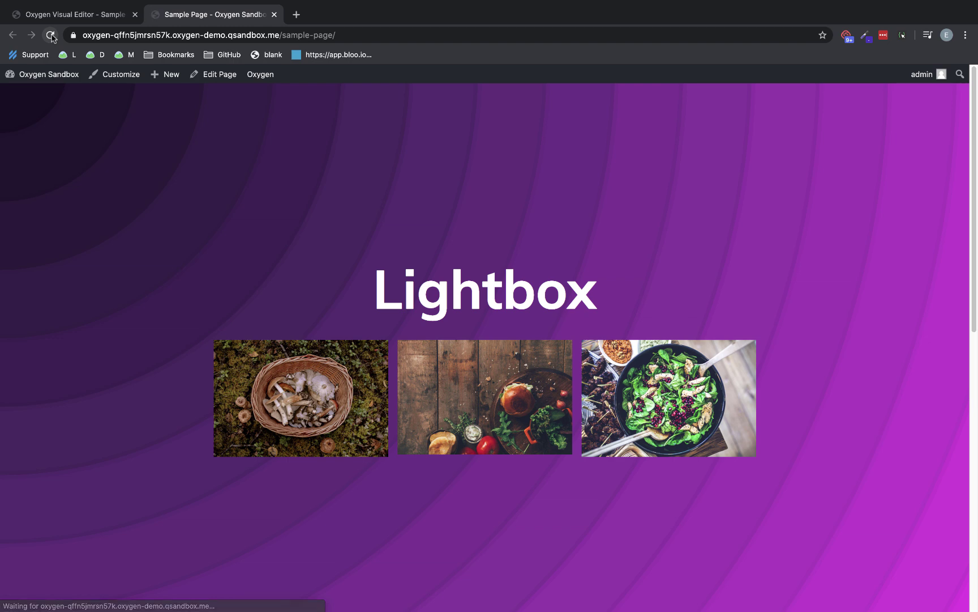
click(365, 386)
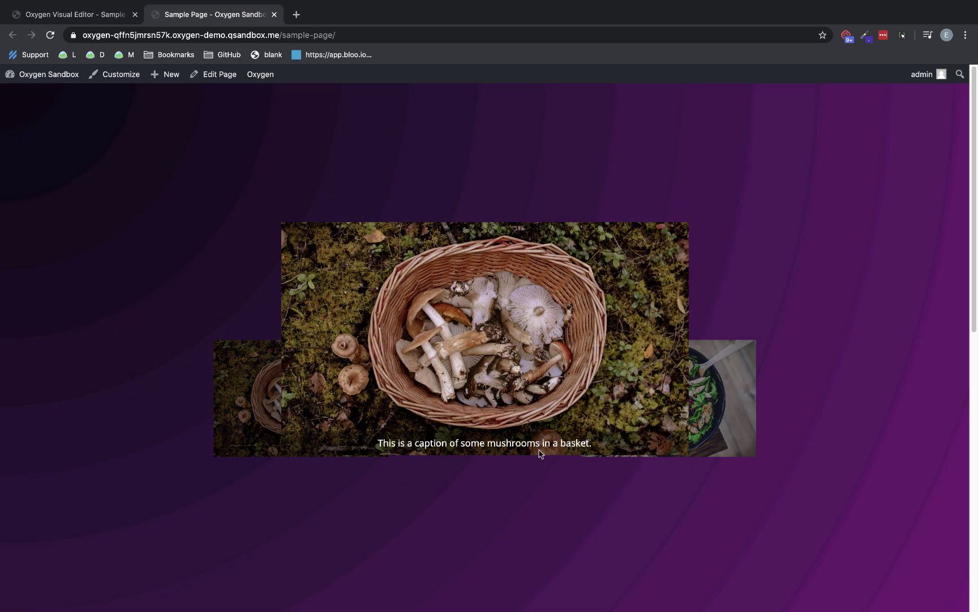
click(873, 394)
click(496, 405)
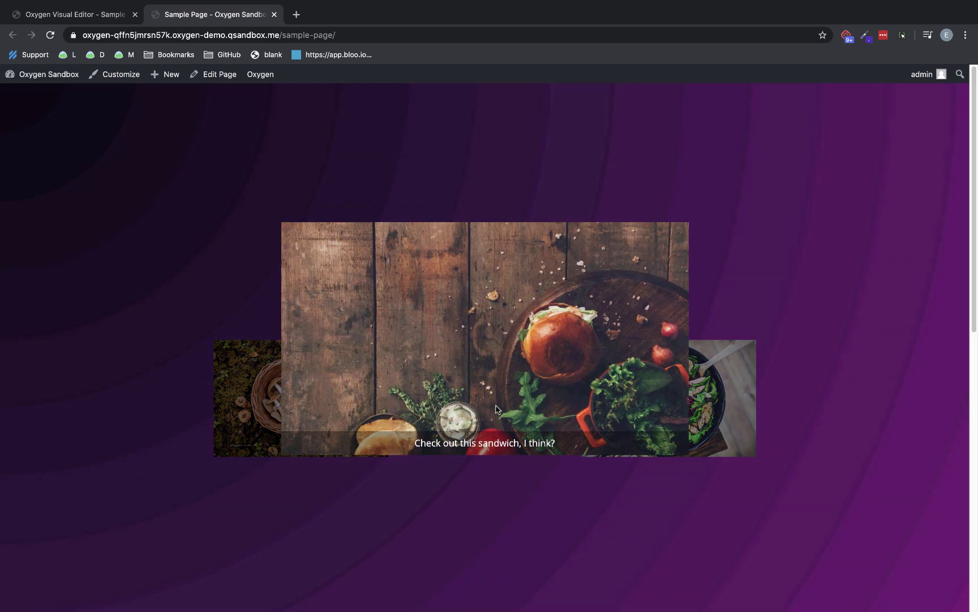
click(843, 400)
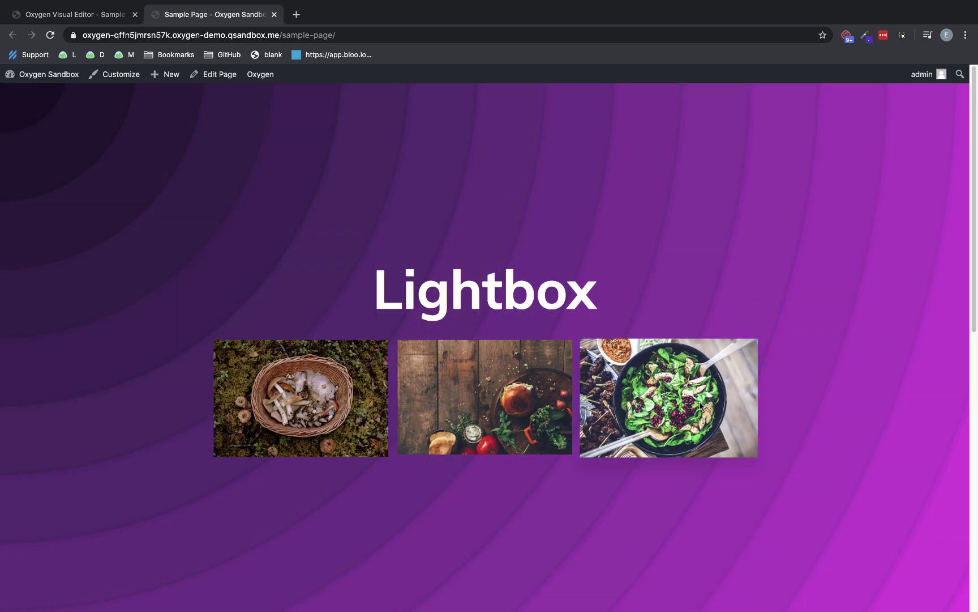
click(699, 407)
click(856, 340)
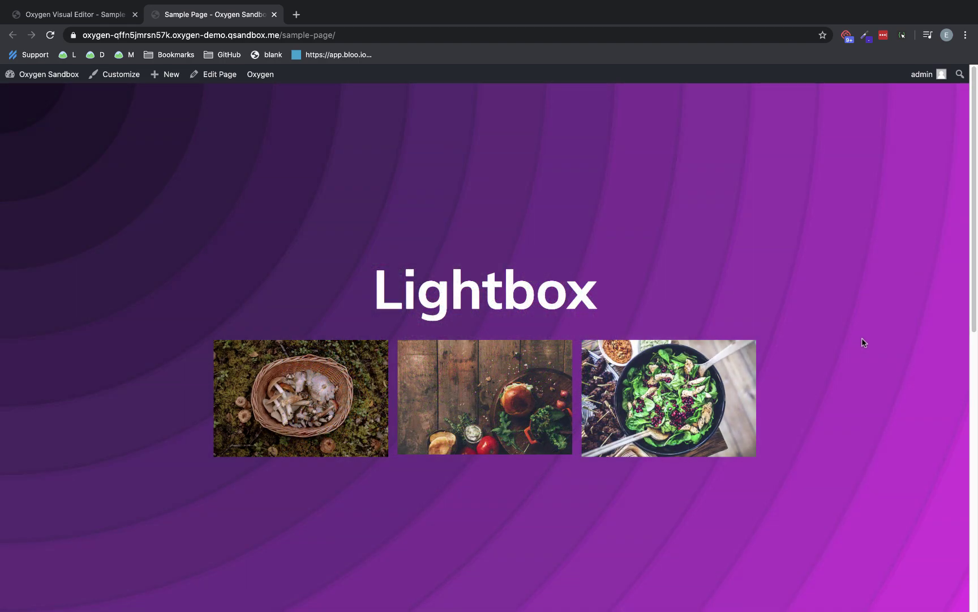
- Recheck the salad, sandwich and mushroom lightbox captions, then return to the builder
click(699, 408)
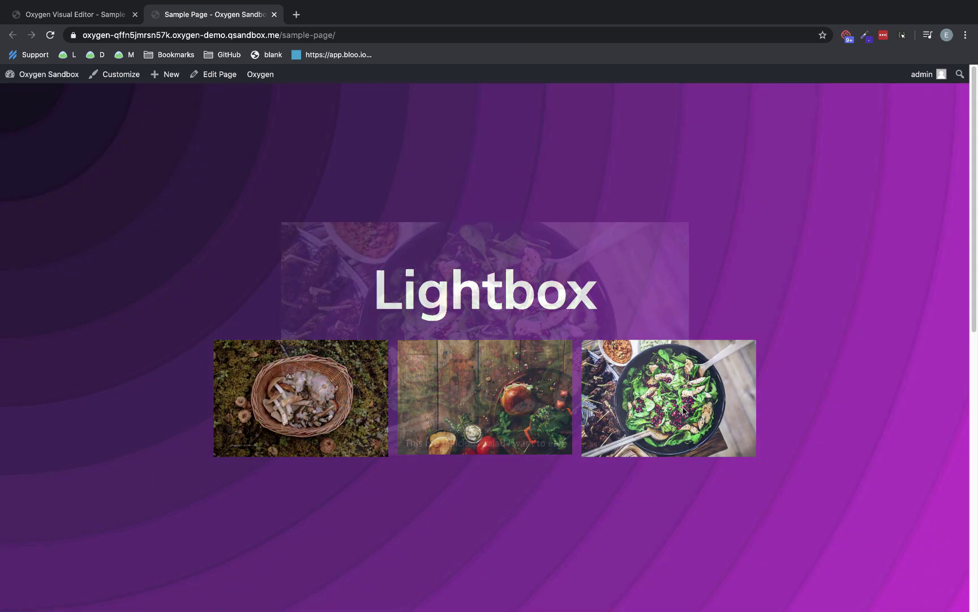
click(790, 277)
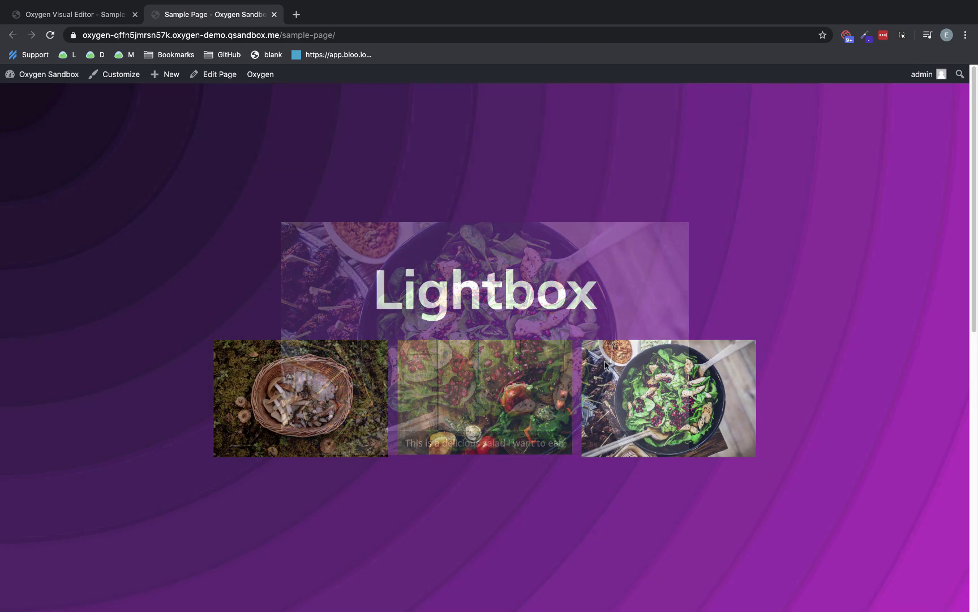
click(521, 408)
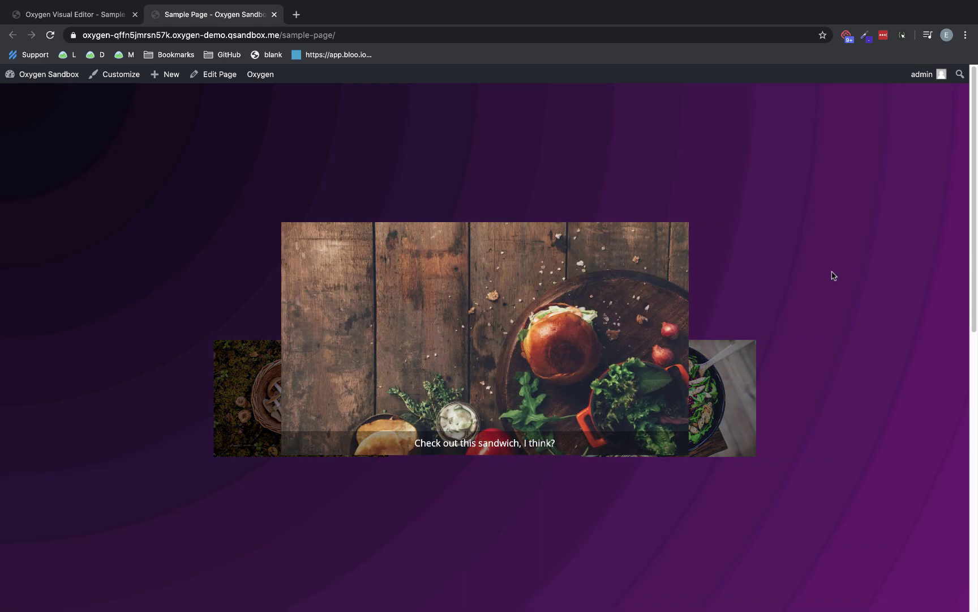
click(827, 276)
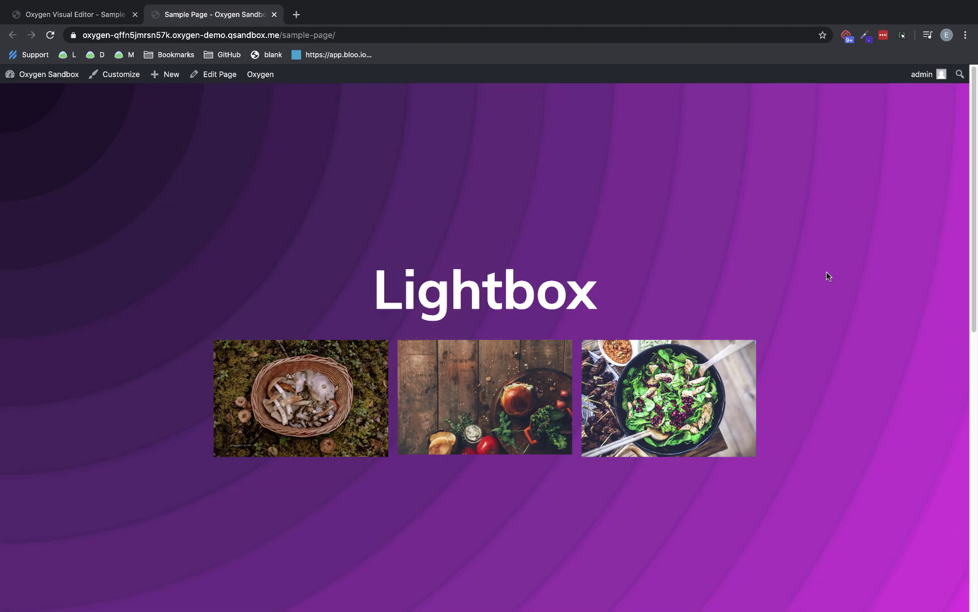
click(349, 420)
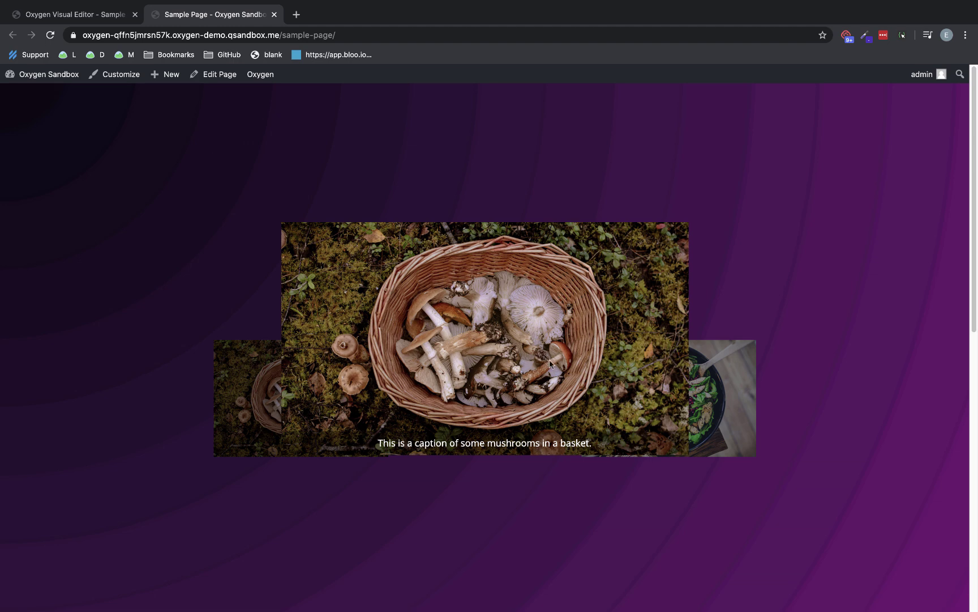
click(787, 310)
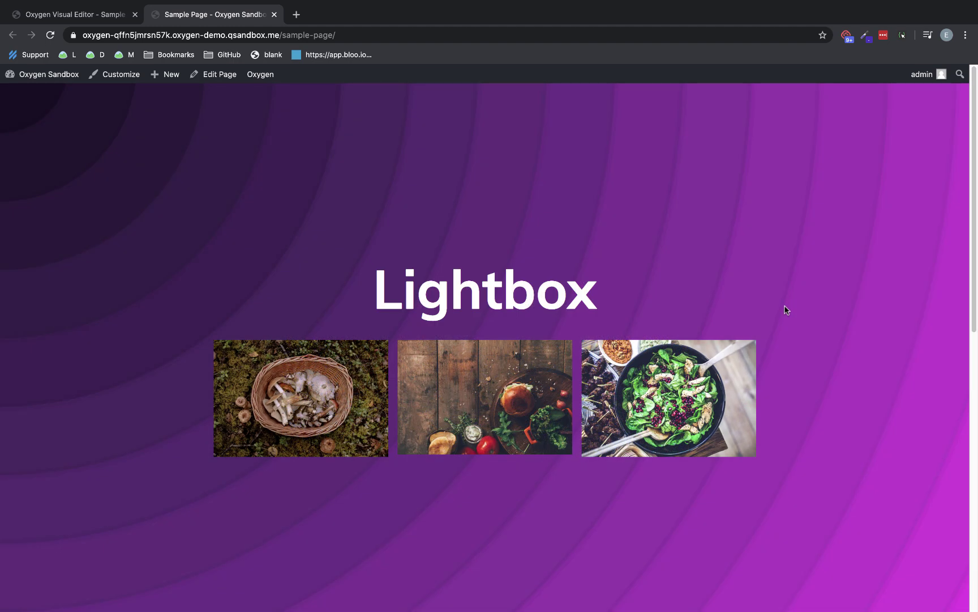
click(660, 428)
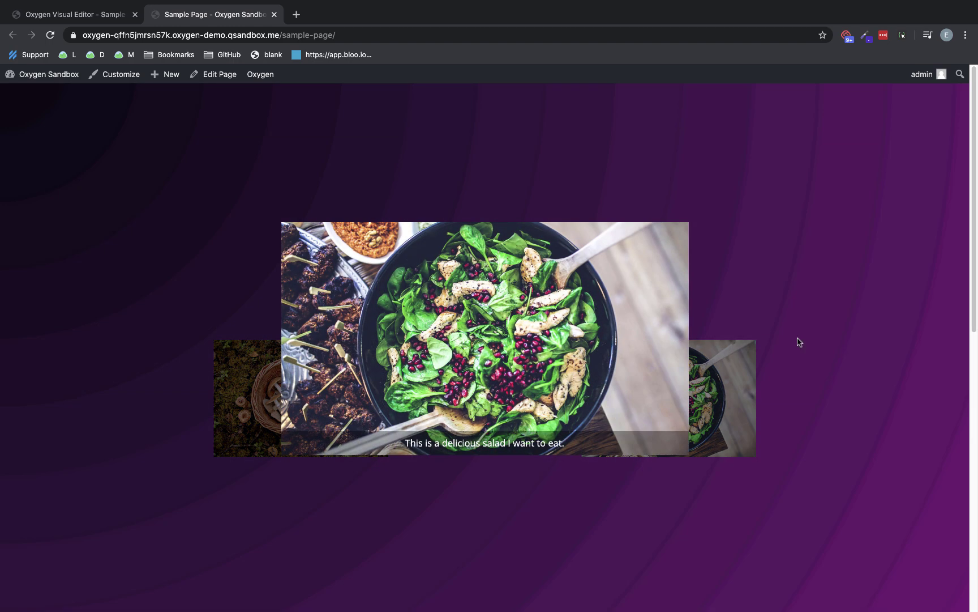
click(815, 334)
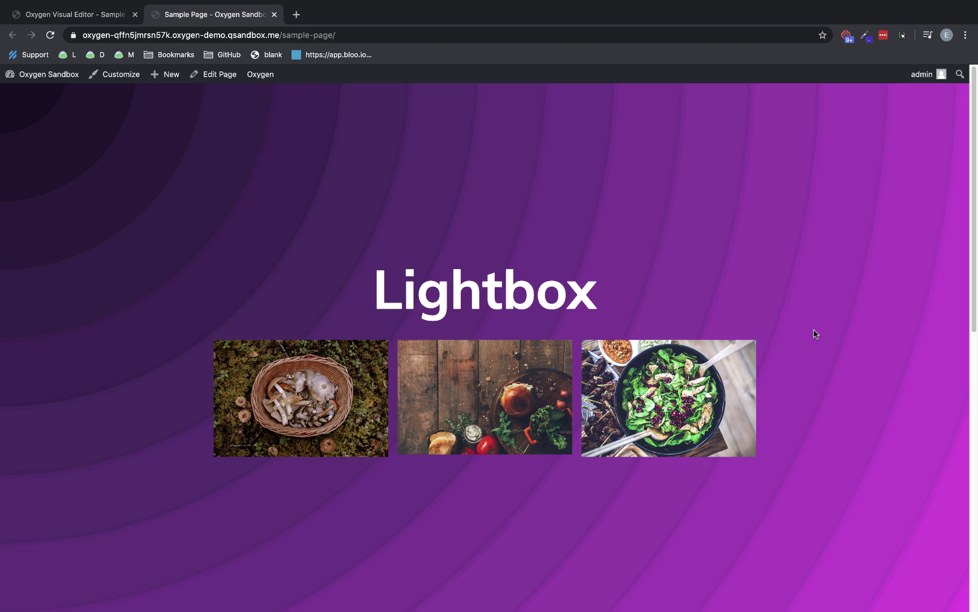
click(103, 18)
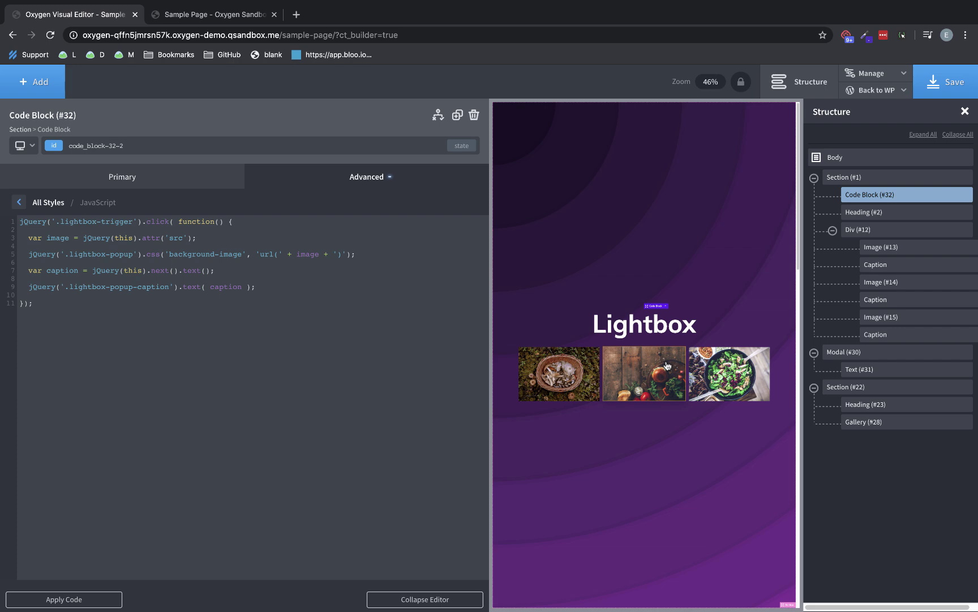
- Select the lightbox modal and set its Modal Position to center
click(878, 352)
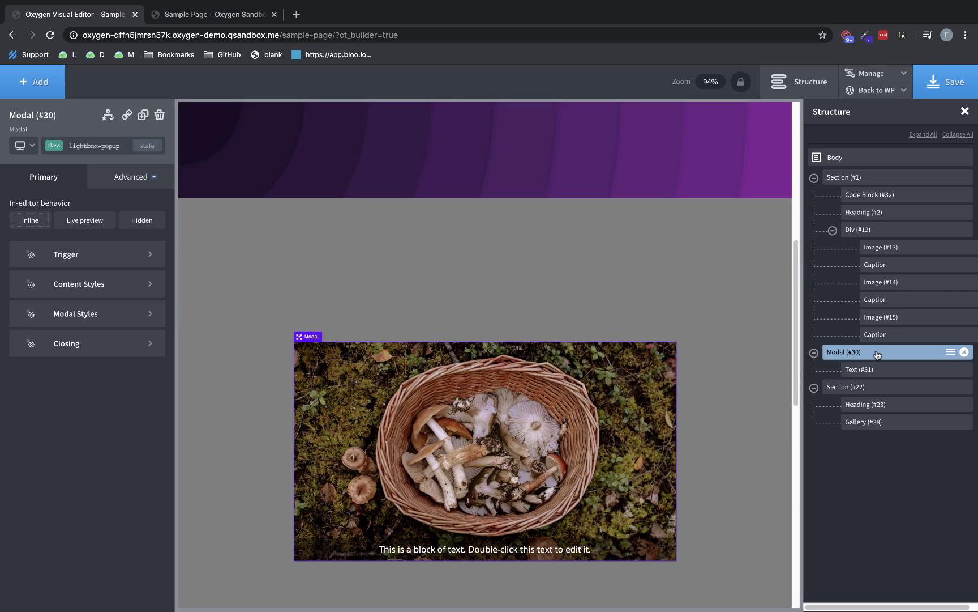
scroll(755, 295, down, 5)
scroll(751, 290, up, 3)
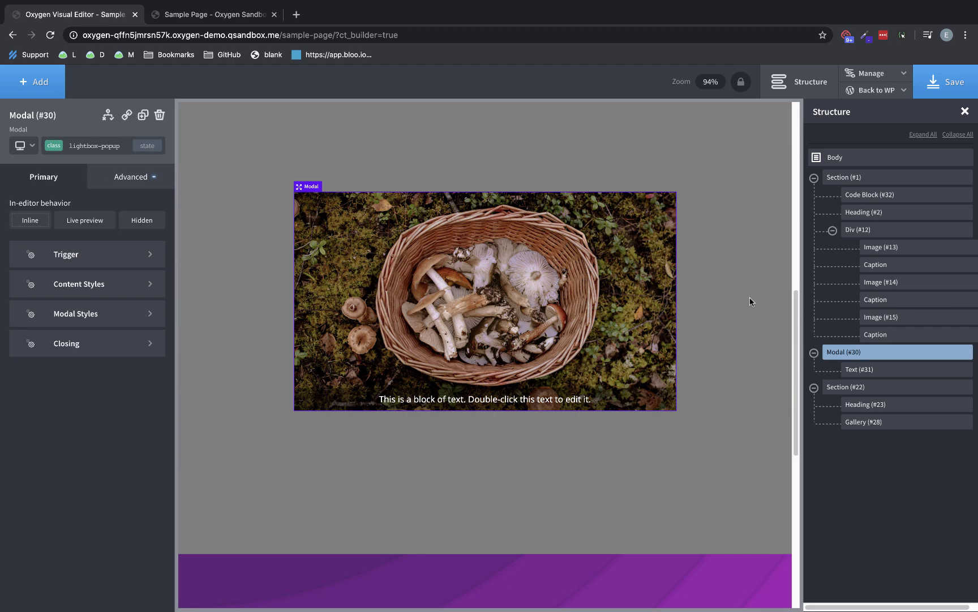
click(97, 313)
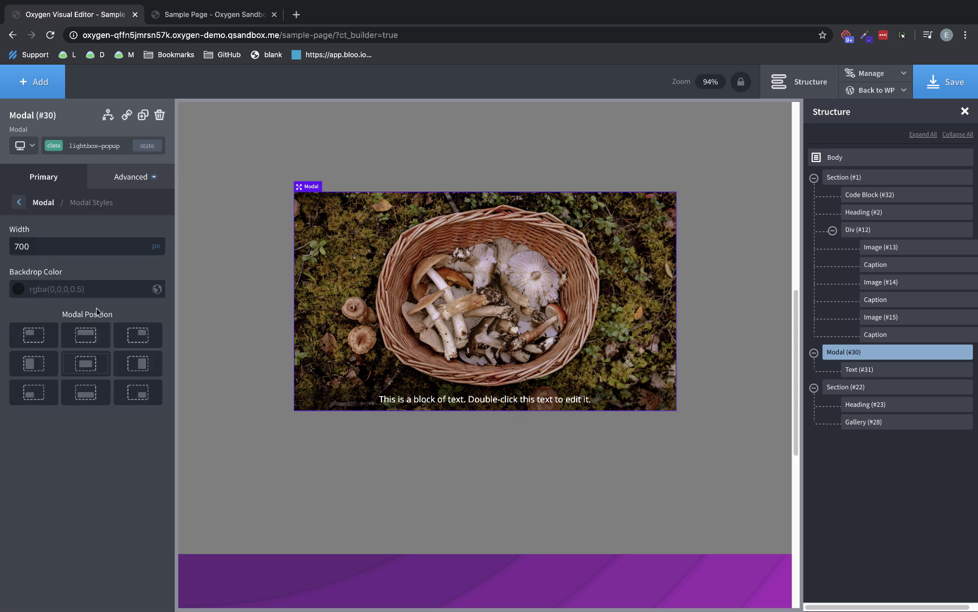
click(33, 341)
click(139, 395)
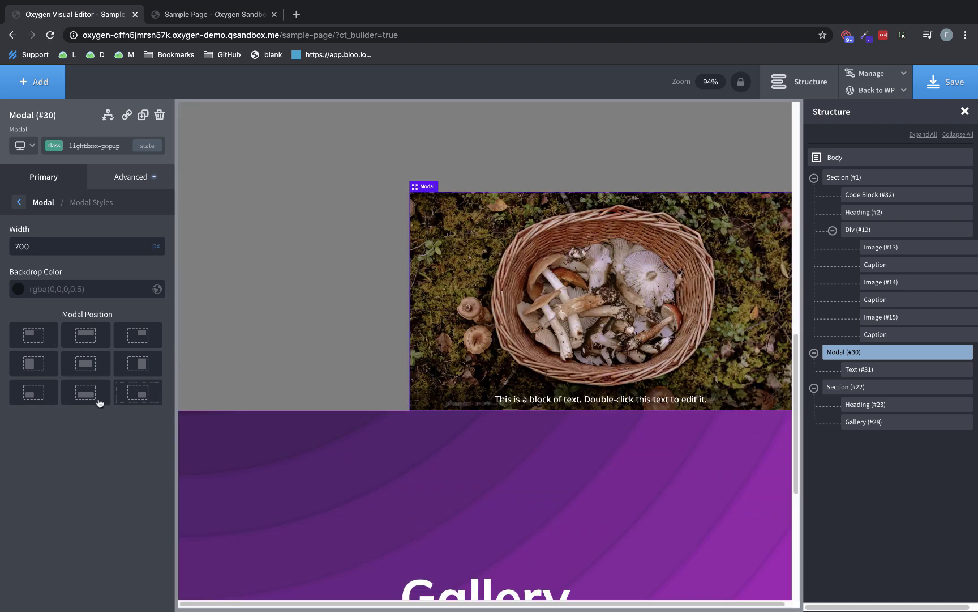
click(99, 402)
click(89, 362)
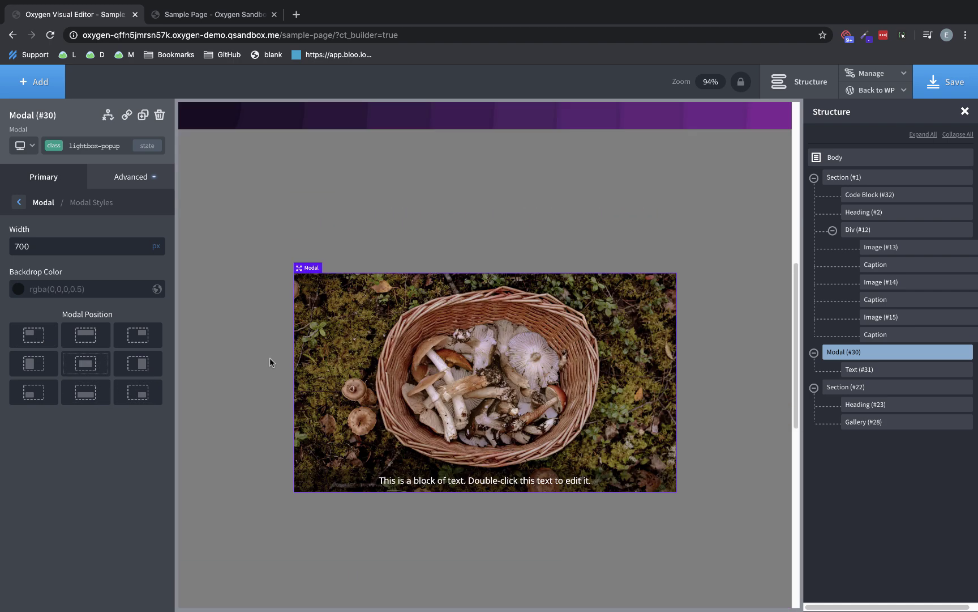
- Set the modal backdrop colour to translucent light grey rgba(239,239,239,0.5)
click(15, 288)
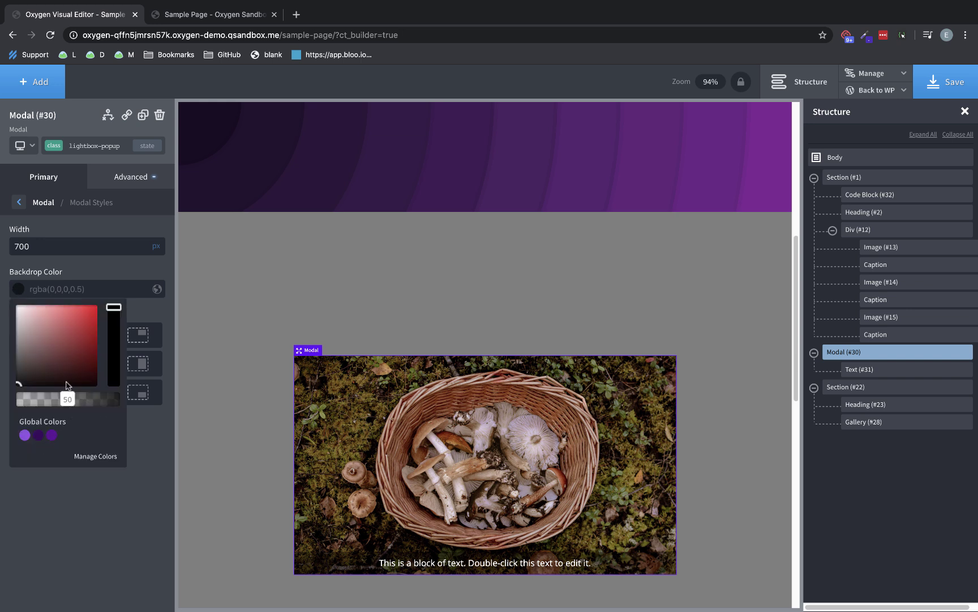
click(19, 306)
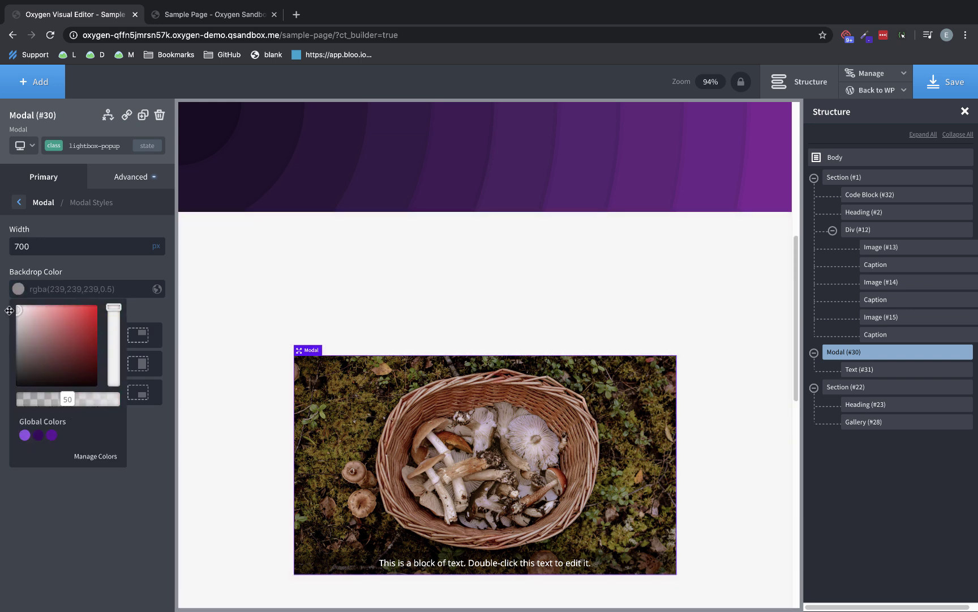
click(101, 268)
click(18, 202)
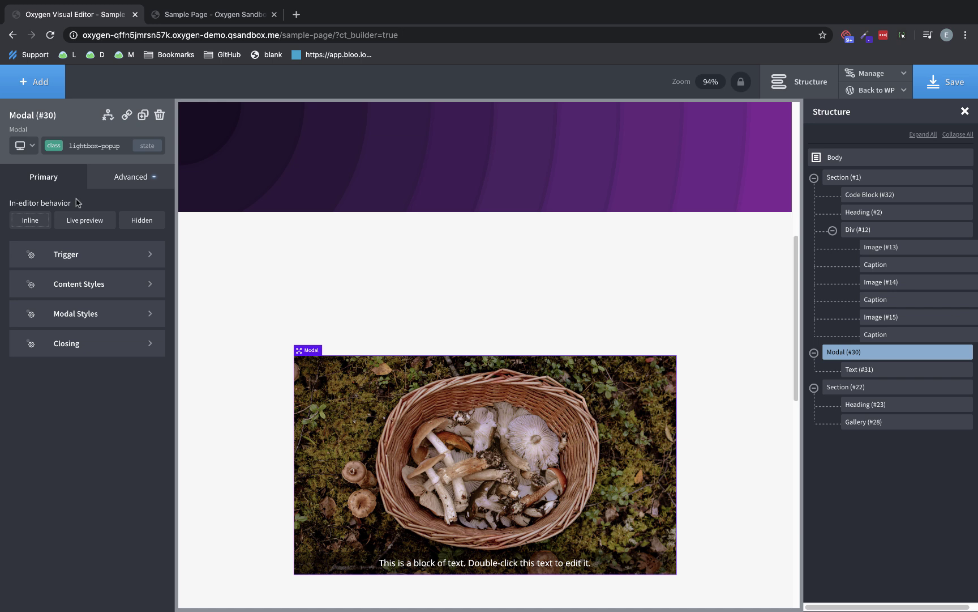
- Enable Animate On Scroll on the modal with Slide Up and duration 0.4
click(136, 183)
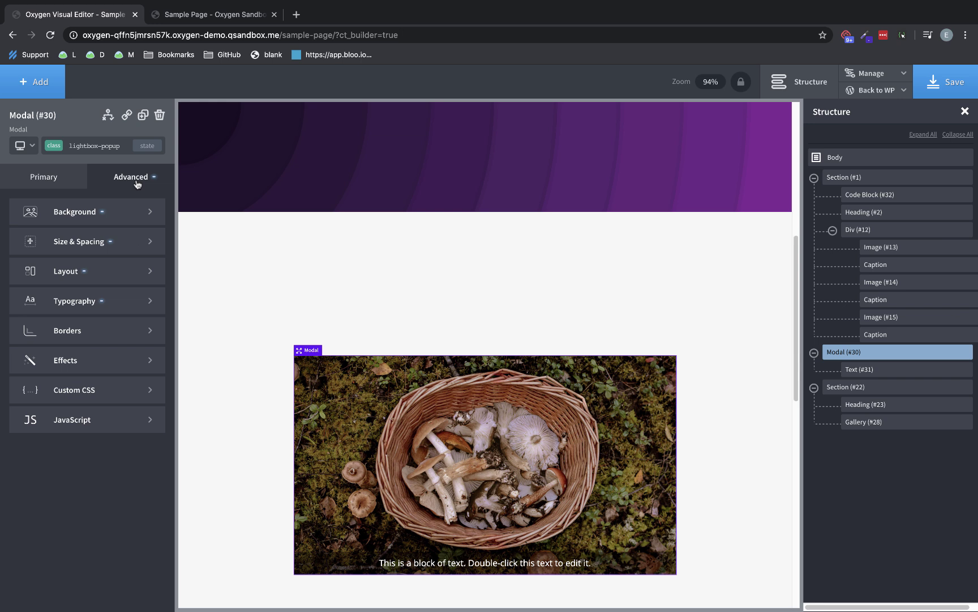
click(112, 359)
click(107, 239)
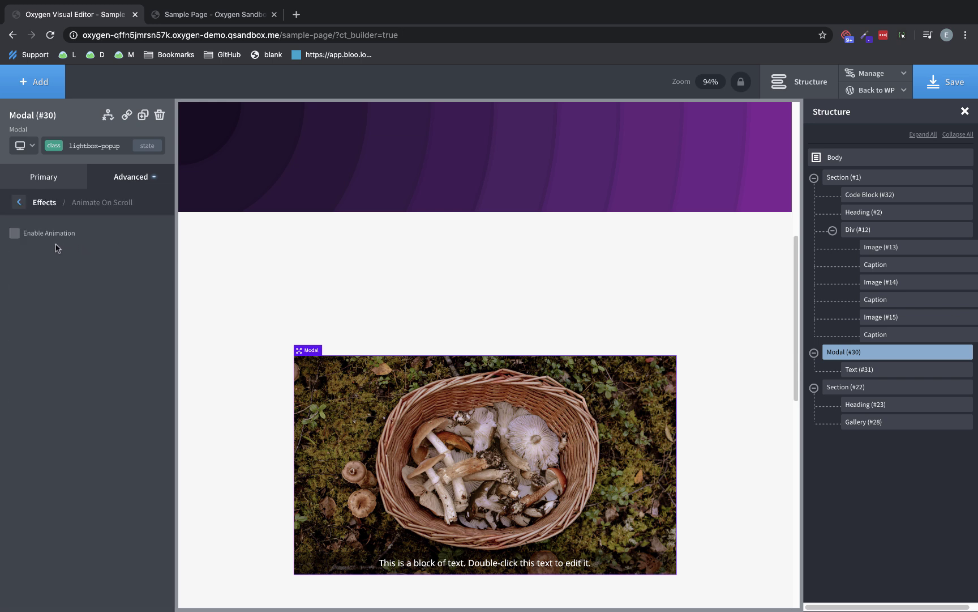
click(19, 234)
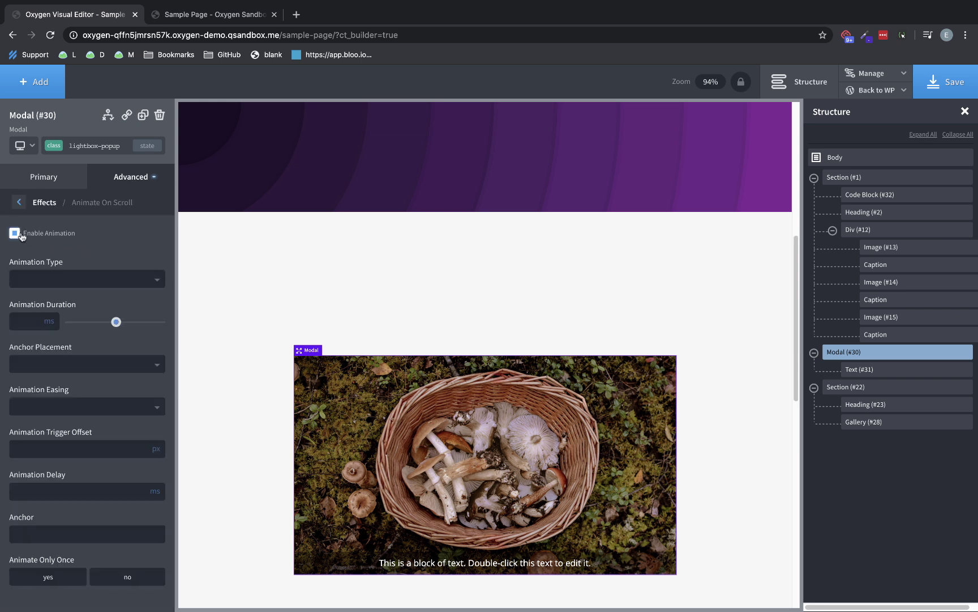
click(128, 280)
scroll(106, 419, down, 1)
scroll(107, 419, down, 1)
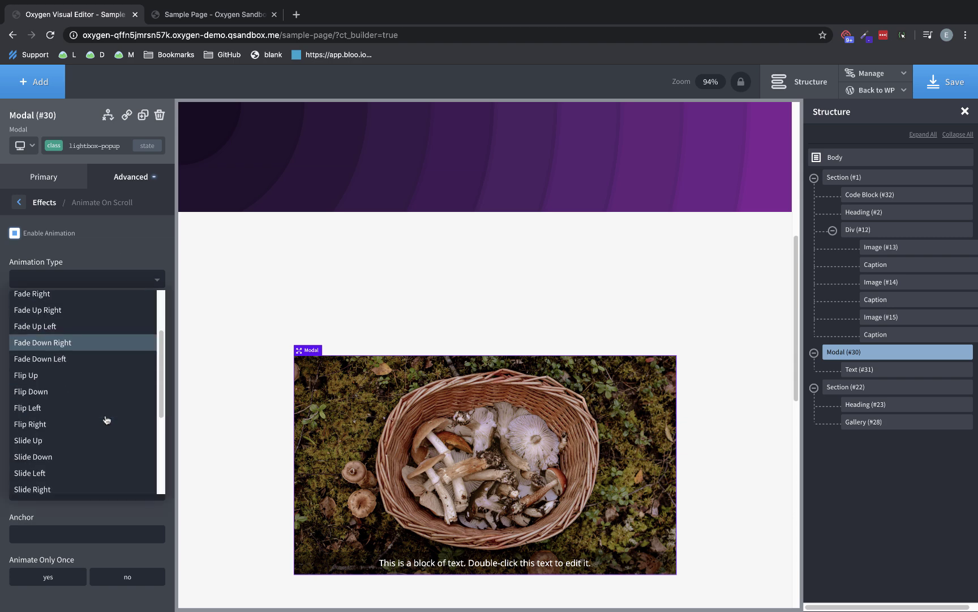
click(61, 439)
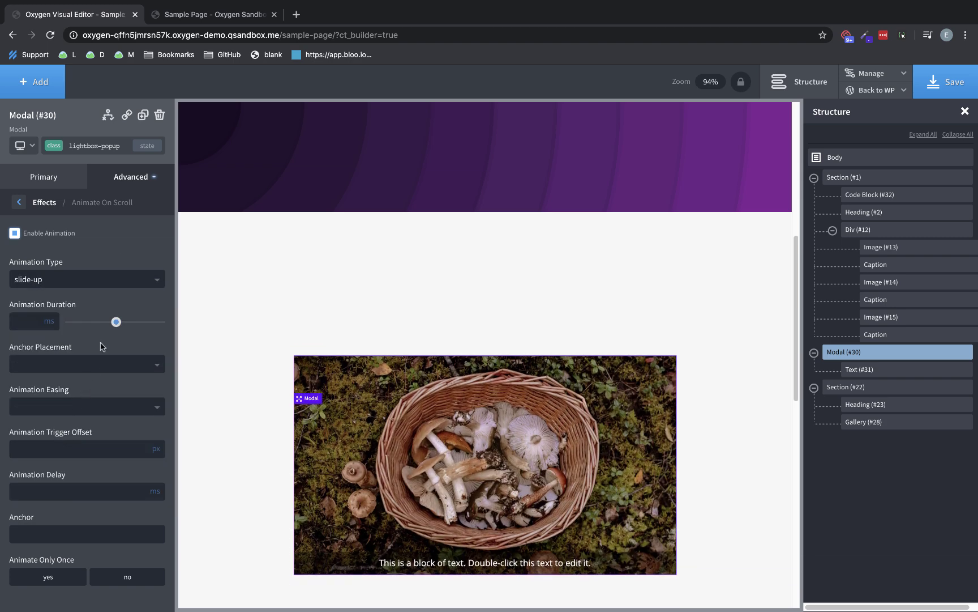
click(30, 319)
text(0.4)
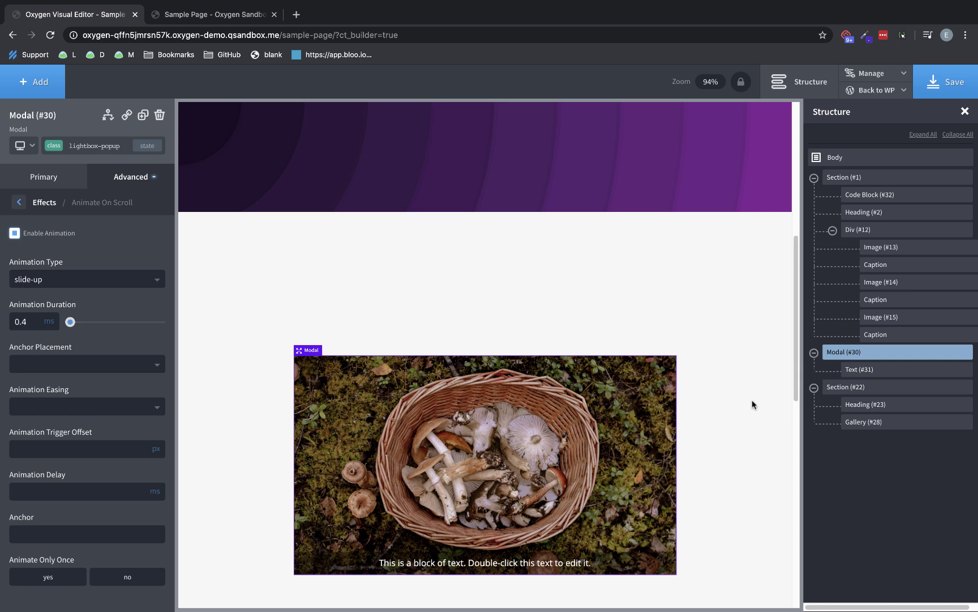
- Enable Animate On Scroll on the popup caption text (Text #31) with Slide Right
click(864, 372)
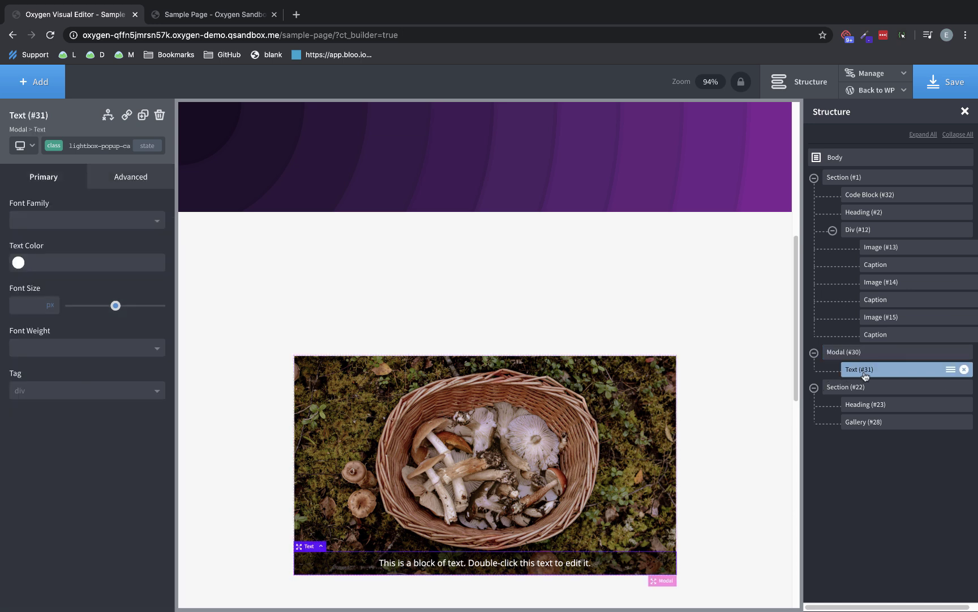
click(130, 181)
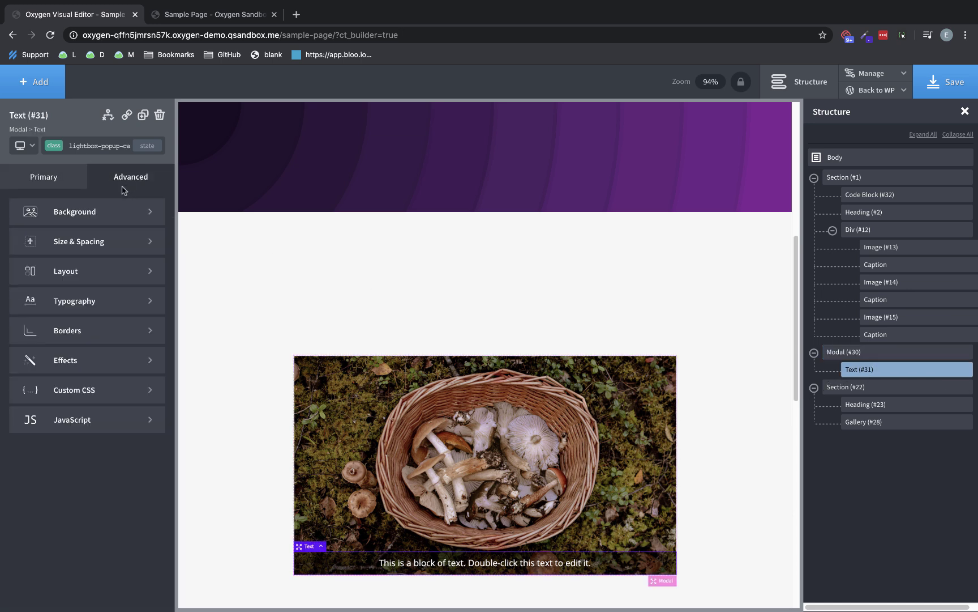
click(94, 359)
click(111, 250)
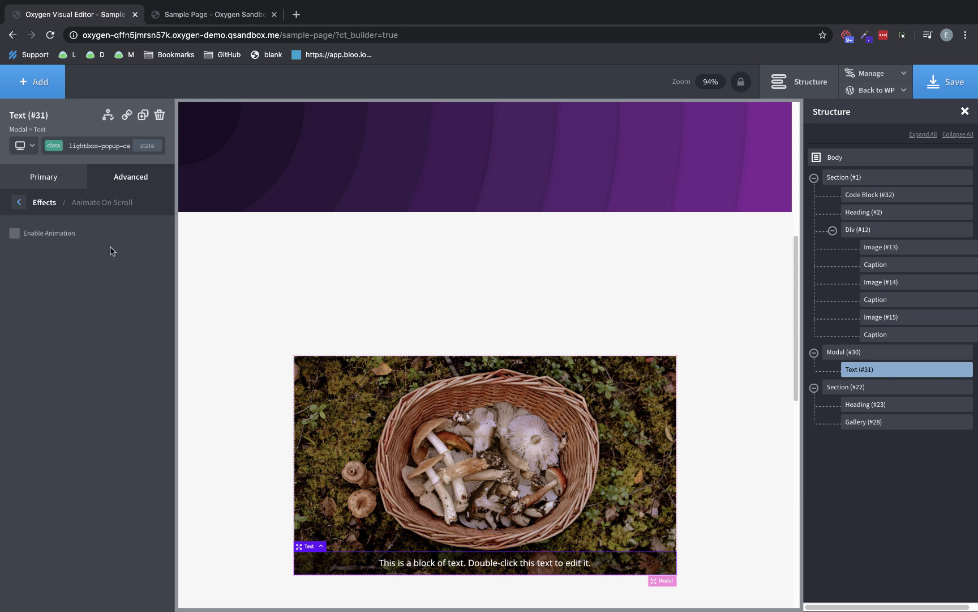
click(15, 233)
click(74, 280)
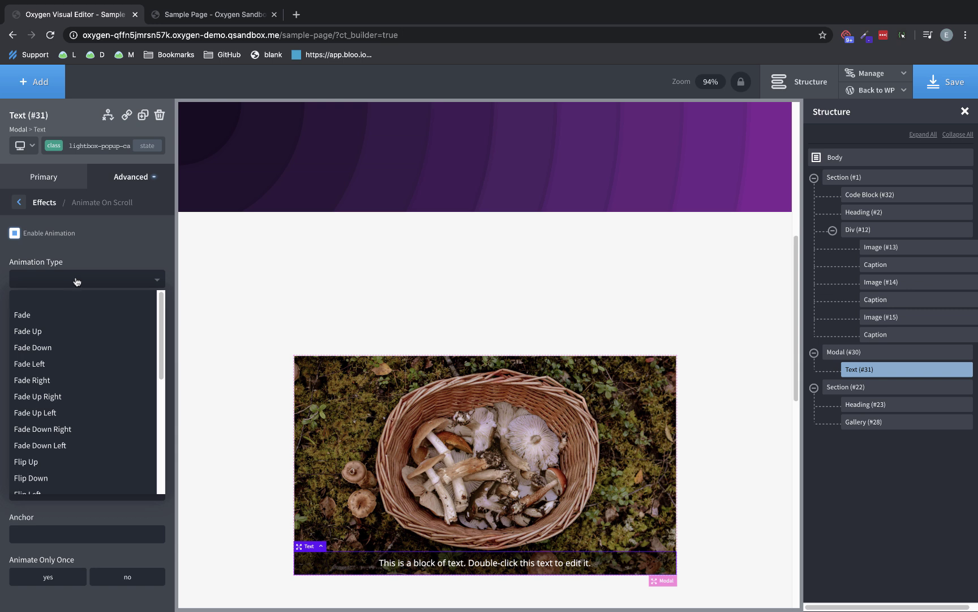
scroll(80, 443, down, 2)
scroll(79, 445, down, 1)
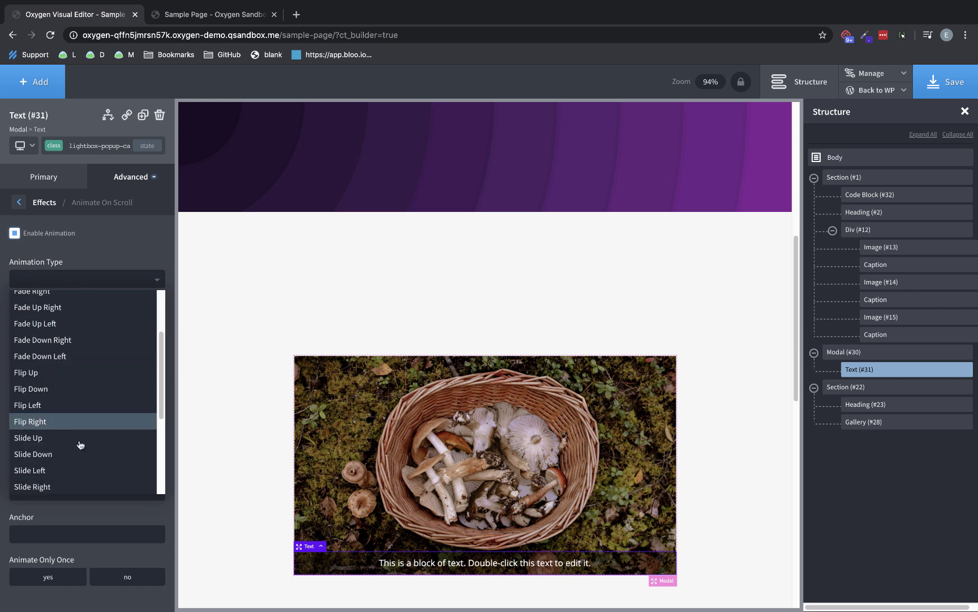
scroll(66, 467, down, 1)
click(64, 469)
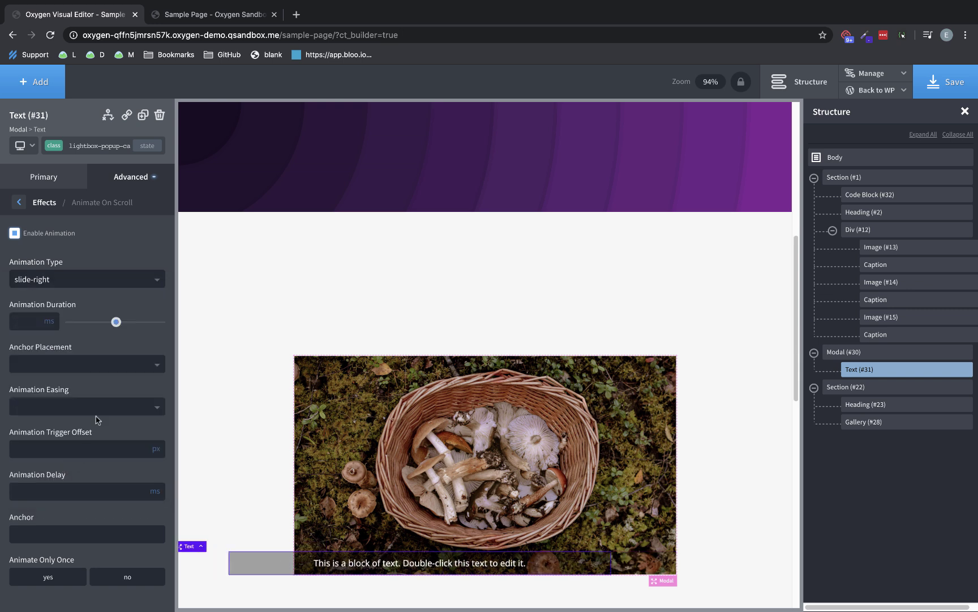
- Set the caption animation duration to 0.3 and delay to 300, then save
click(31, 321)
text(0.3)
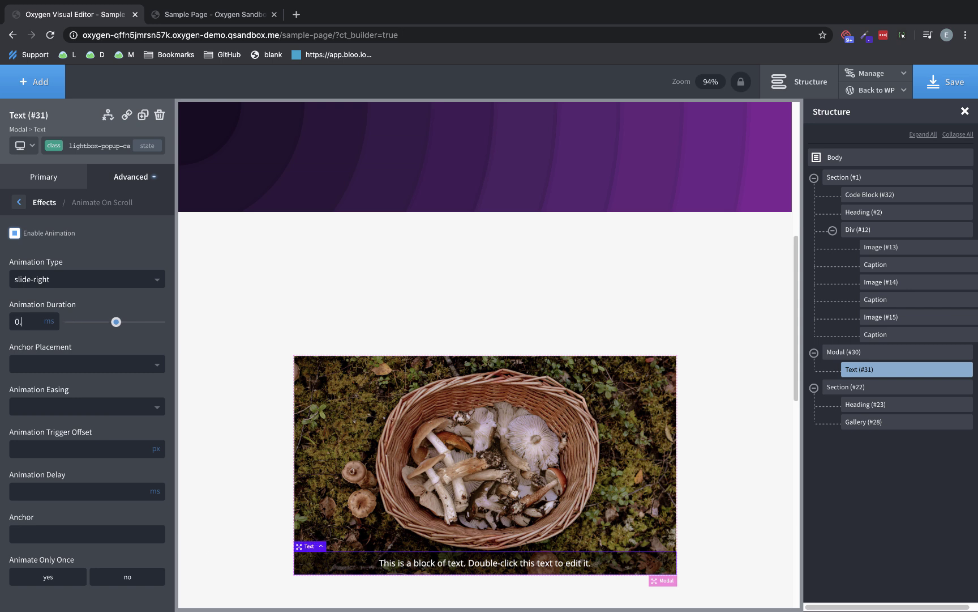
click(56, 490)
text(300)
click(949, 82)
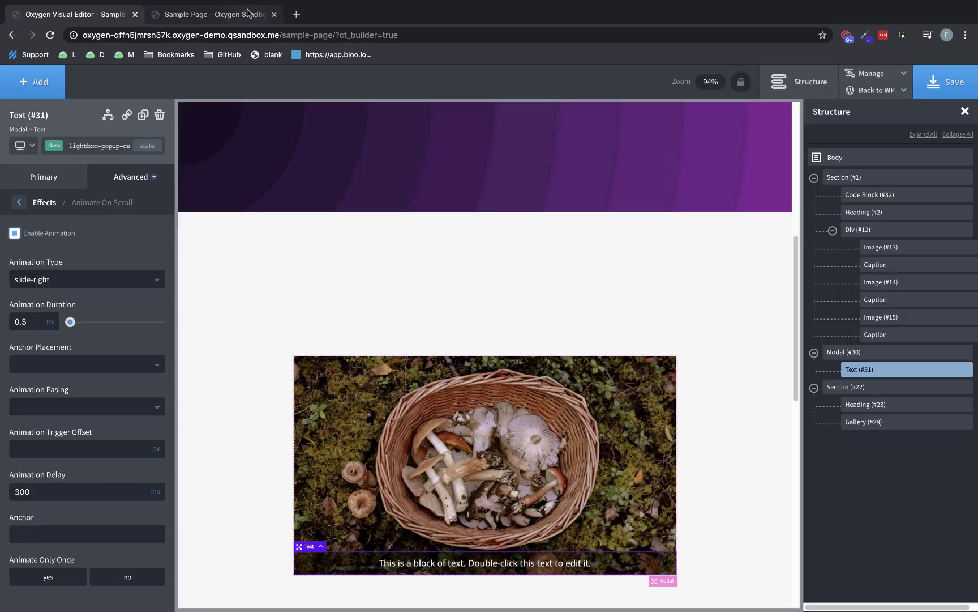
- Reload the live Sample Page and test the mushroom and sandwich lightboxes, then return to the editor
click(249, 14)
click(50, 35)
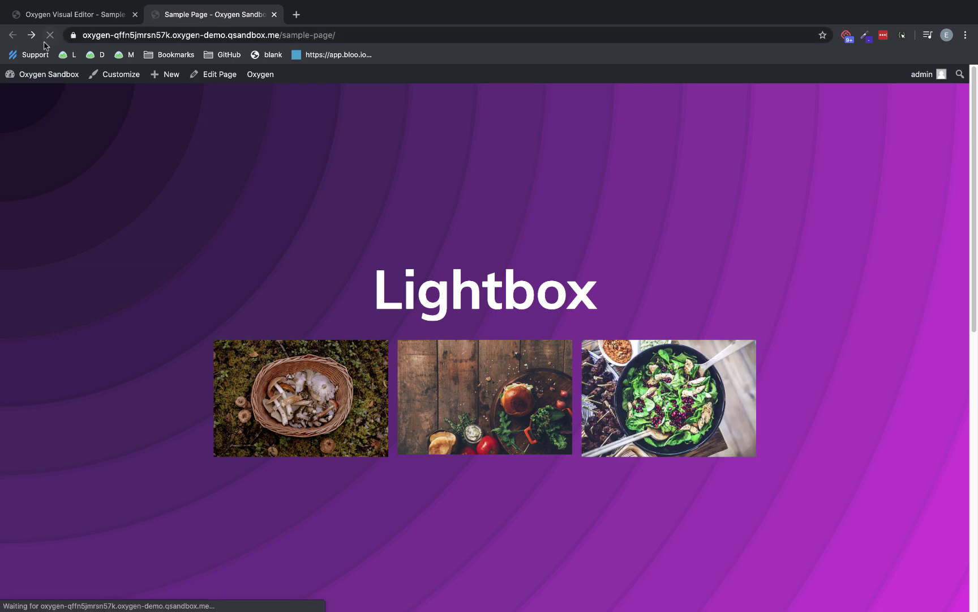
click(326, 417)
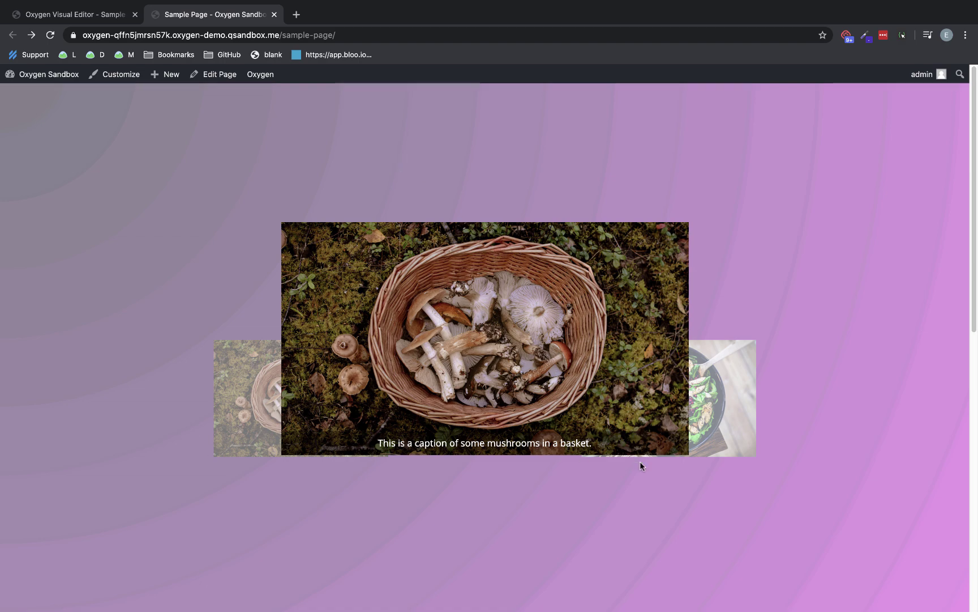
click(614, 198)
click(470, 381)
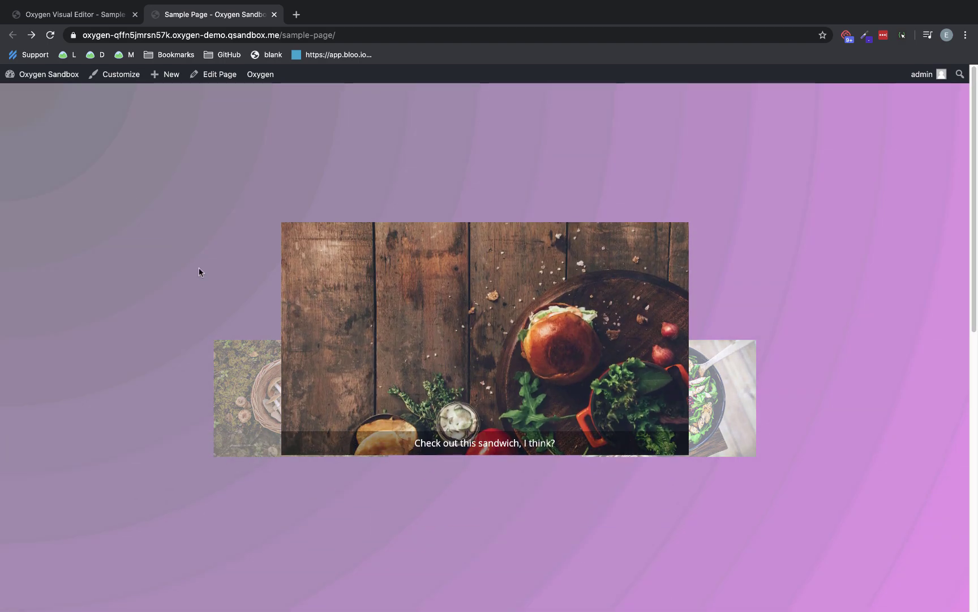
click(85, 16)
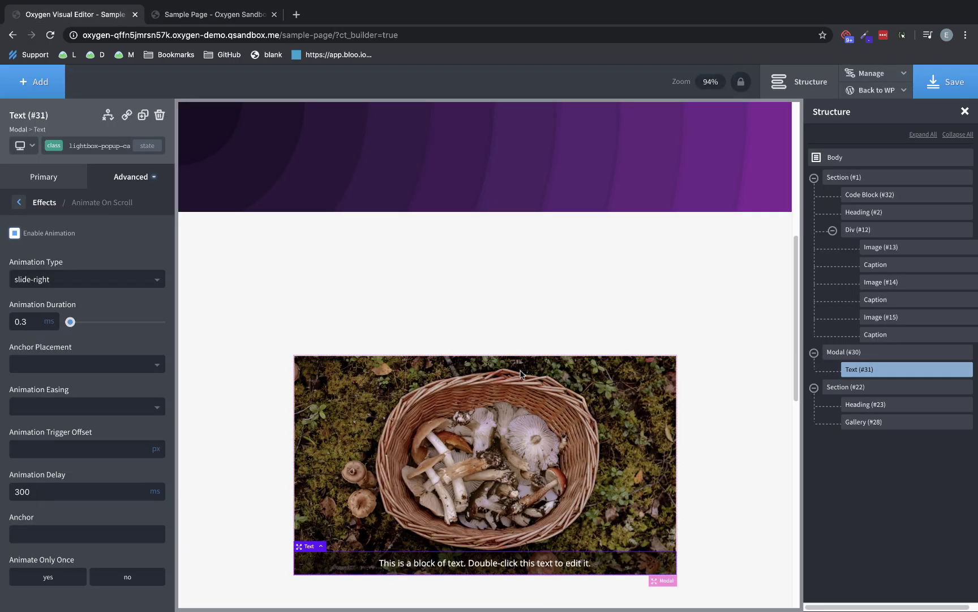
- Set Modal #30's Overflow to hidden, save, and bring up the live Sample Page
click(881, 352)
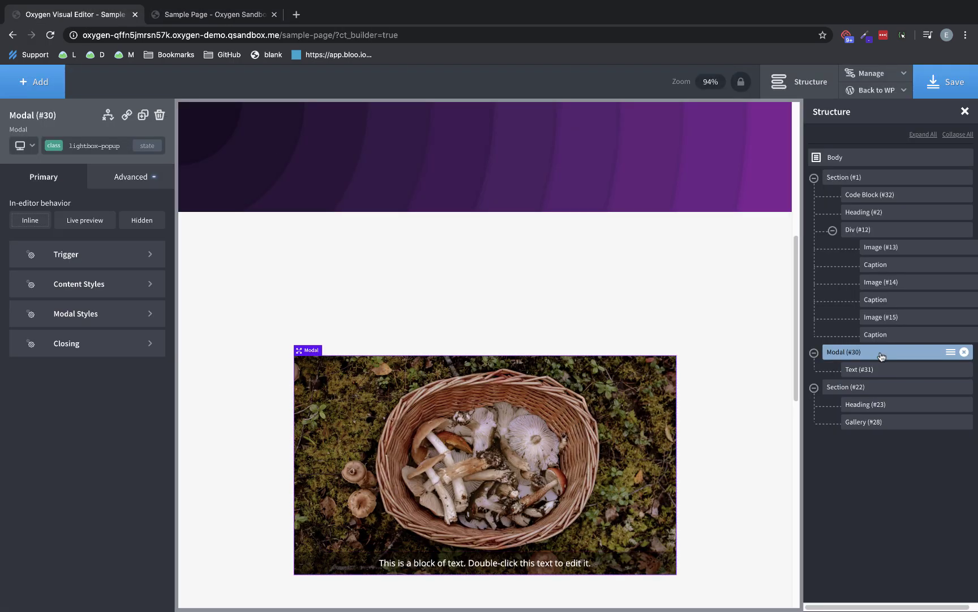
click(139, 185)
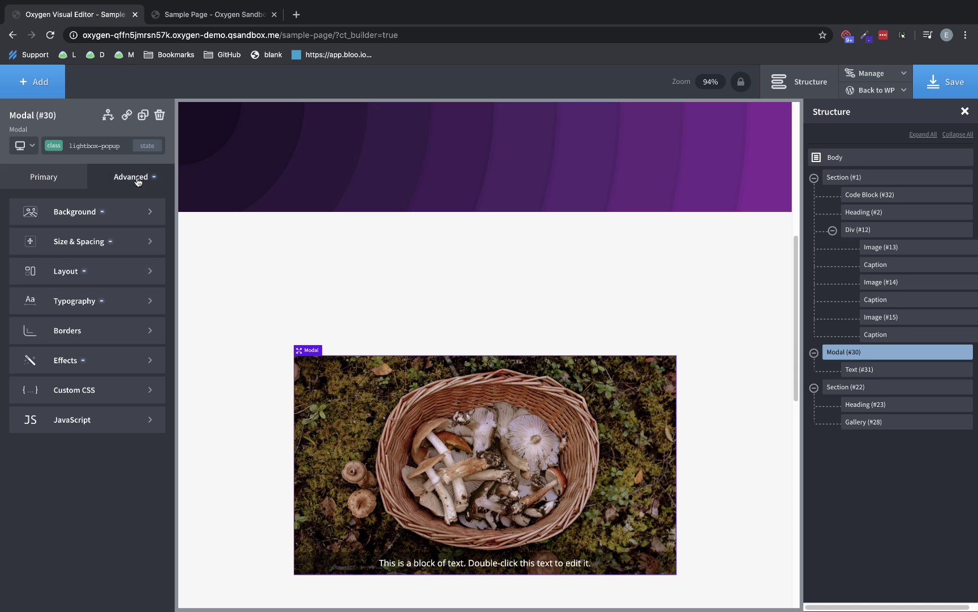
click(96, 271)
scroll(95, 276, down, 3)
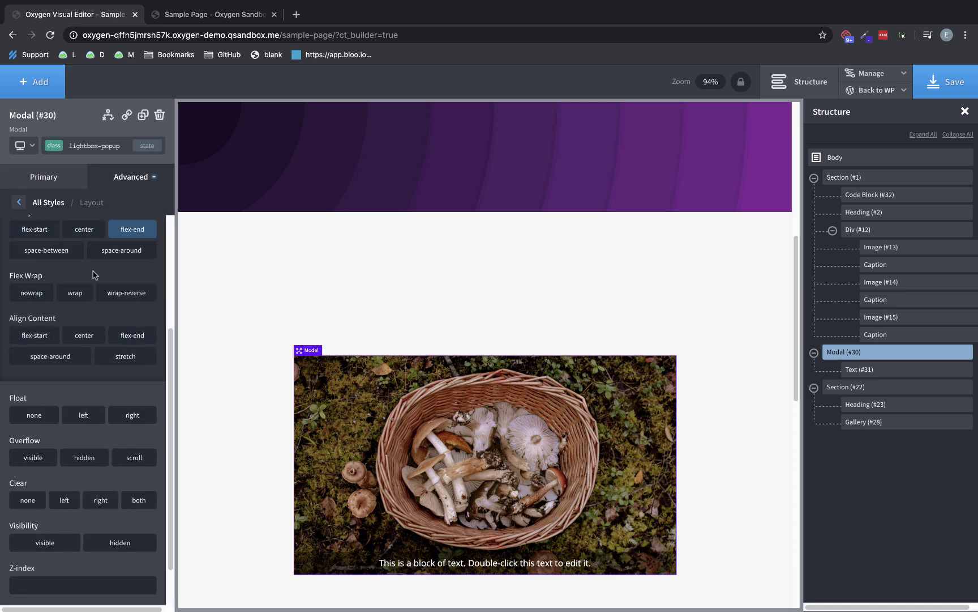
click(94, 463)
click(962, 87)
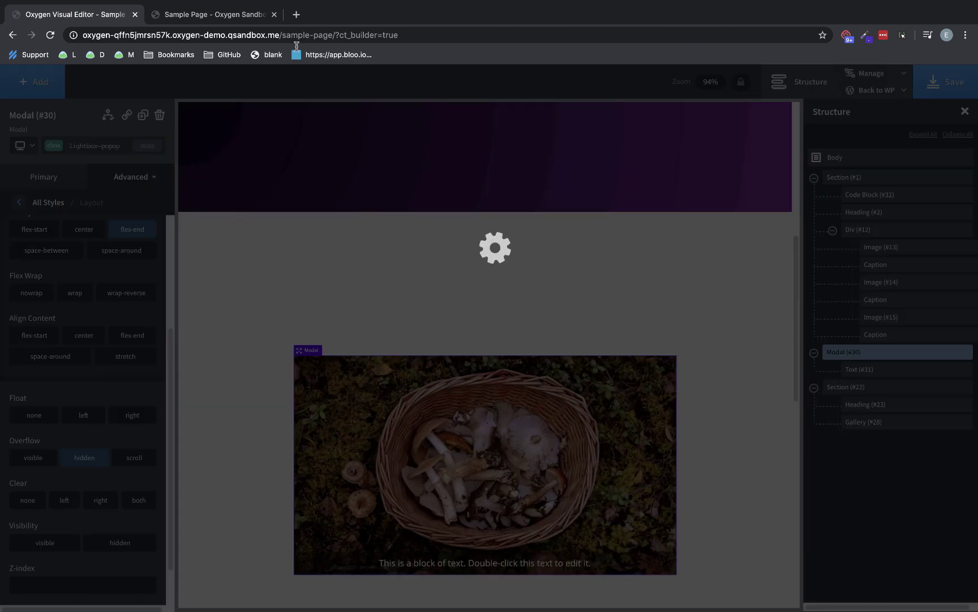
click(210, 17)
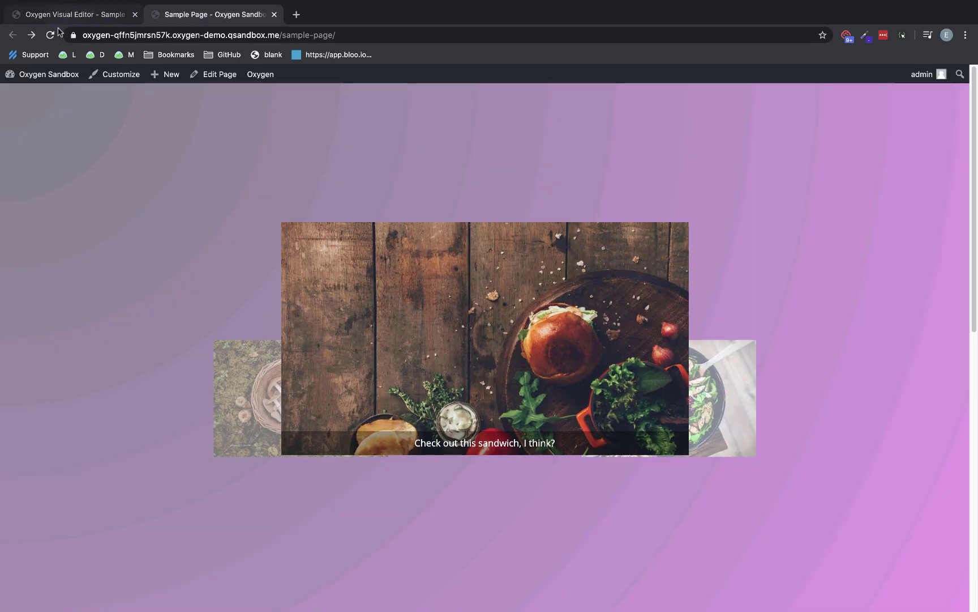
- Reload the Sample Page and confirm the mushroom image opens in the lightbox, then dismiss it
click(50, 35)
click(298, 422)
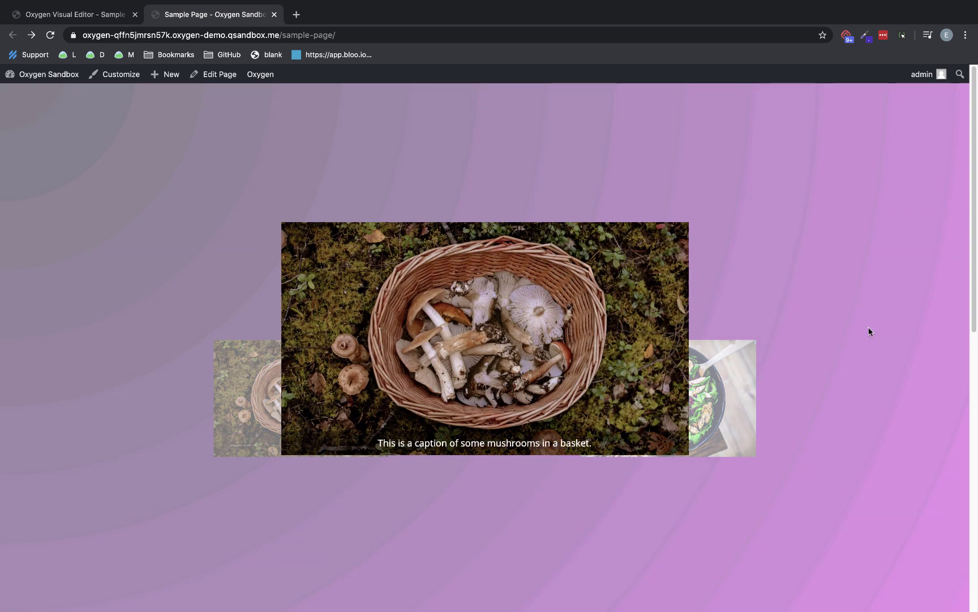
click(870, 331)
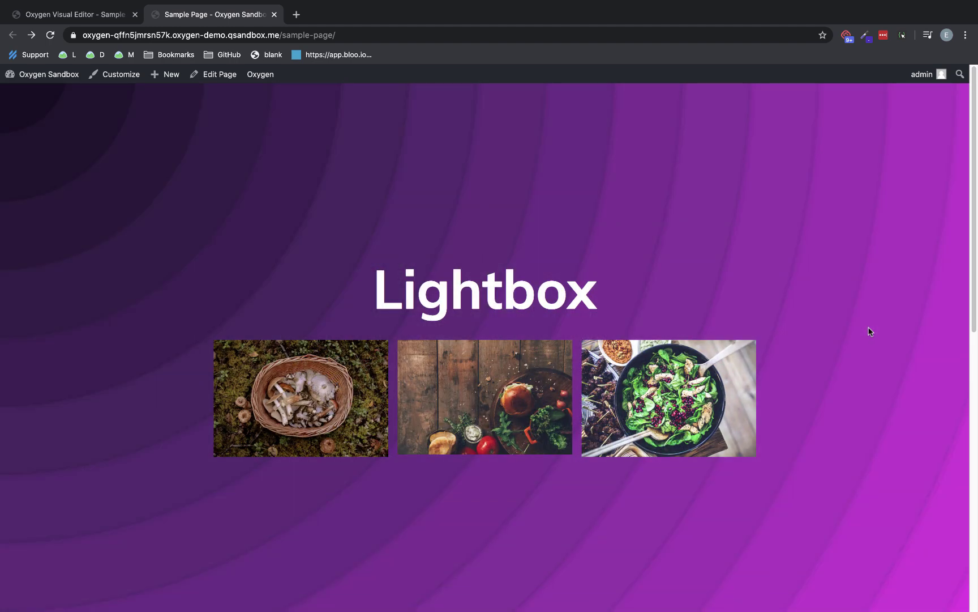